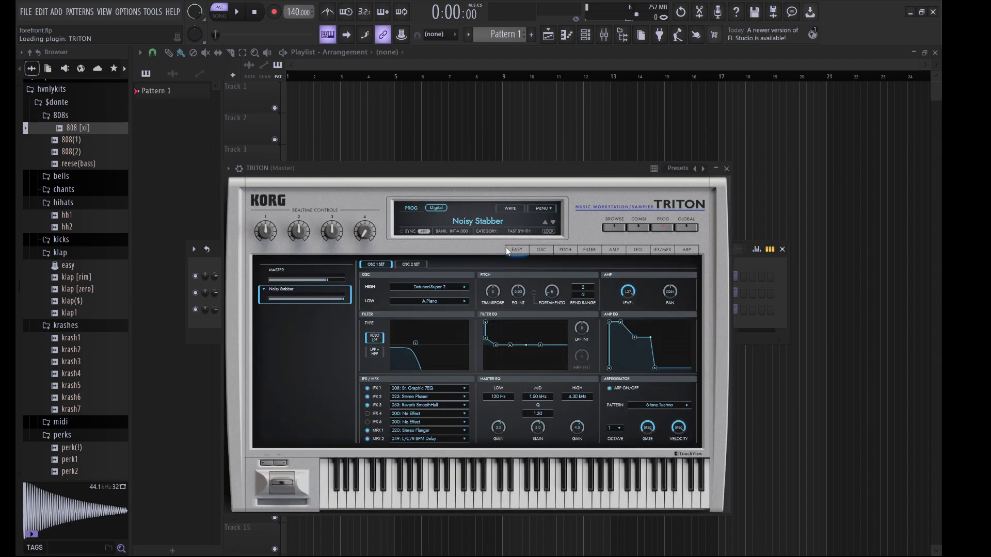
Load the Ghostly Strings preset from the Slow Synth category in the TRITON synth
{"action": "left_click", "coordinate": [484, 221]}
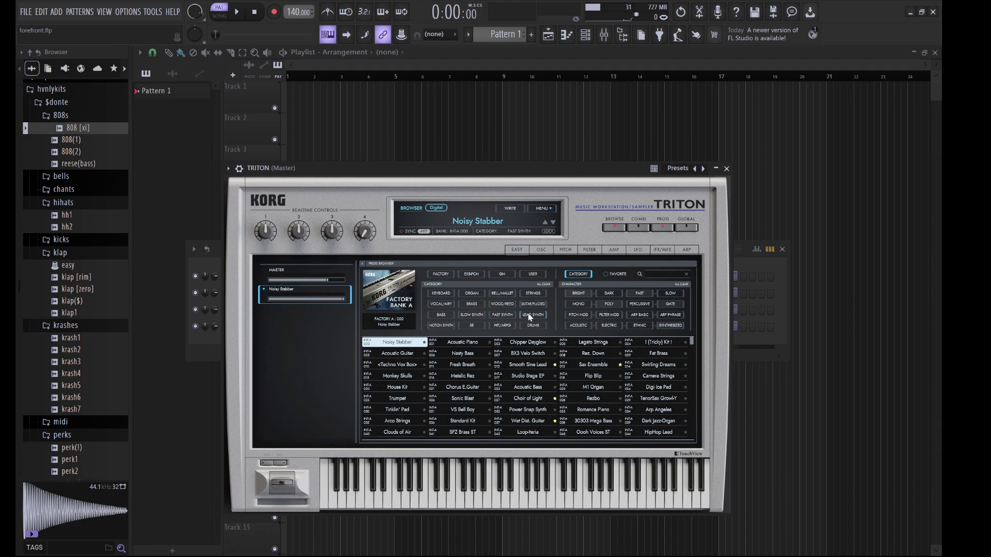
{"action": "left_click", "coordinate": [478, 315]}
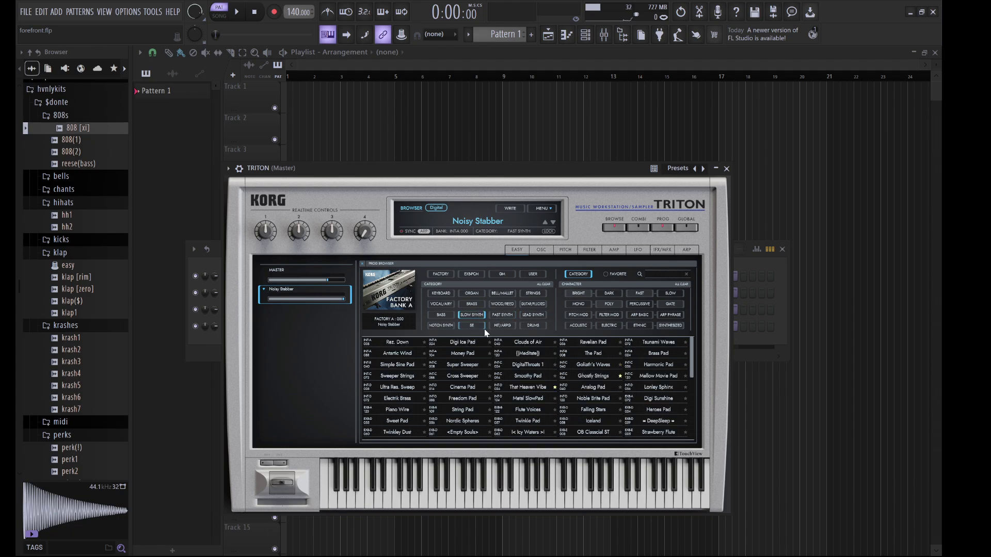
{"action": "left_click", "coordinate": [594, 377]}
Draw a two-bar chord from bar 1 in TRITON's piano roll with the notes A#5, C#6, F6, G#6, C7 and D#7
{"action": "left_click", "coordinate": [744, 269]}
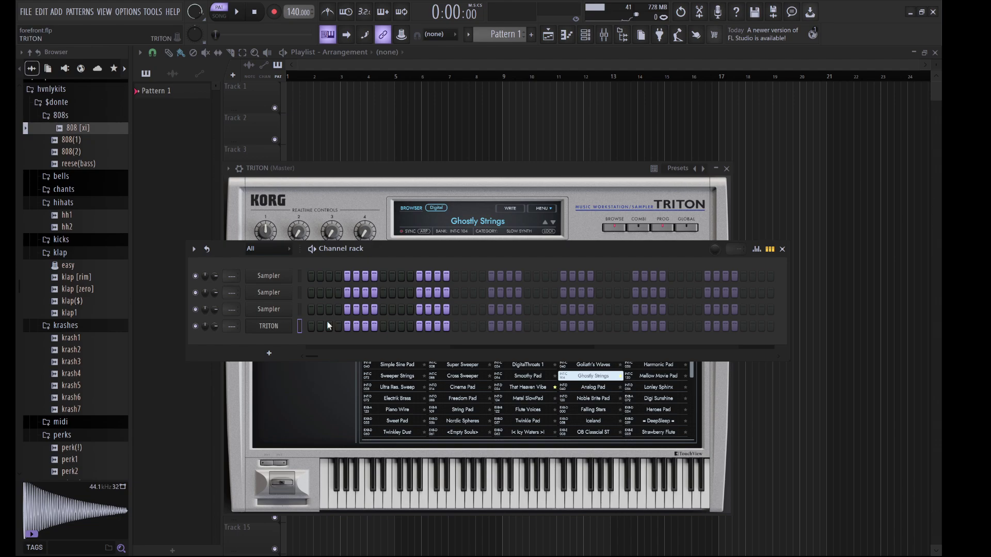
{"action": "key", "text": "F7"}
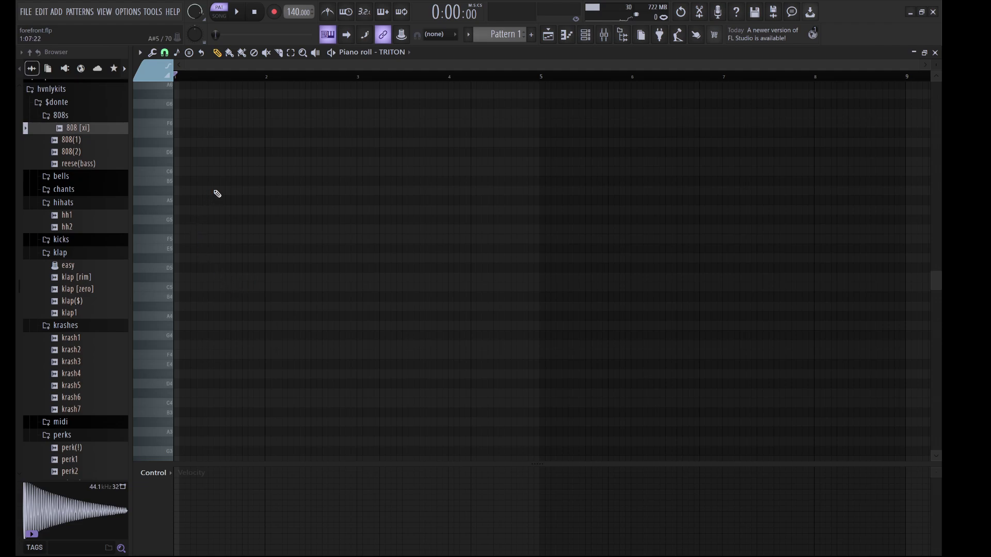
{"action": "left_click", "coordinate": [178, 191]}
{"action": "left_click_drag", "start_coordinate": [185, 191], "coordinate": [363, 193]}
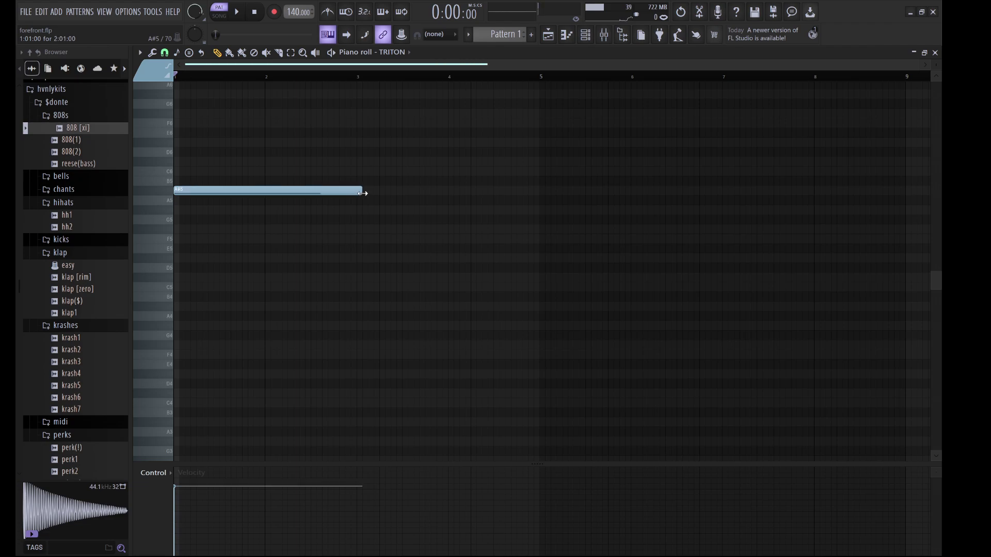
{"action": "left_click_drag", "start_coordinate": [327, 161], "coordinate": [157, 161]}
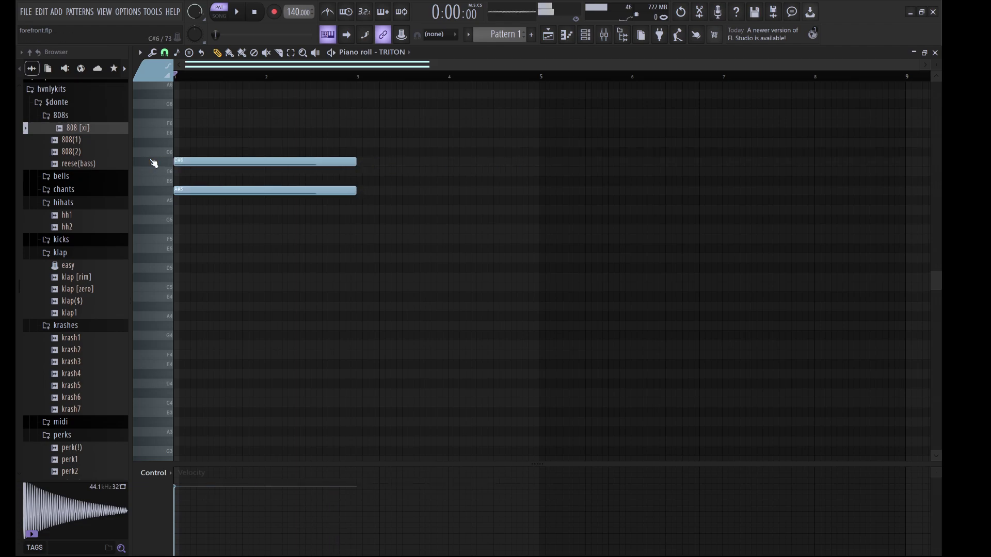
{"action": "left_click_drag", "start_coordinate": [238, 123], "coordinate": [175, 126]}
{"action": "scroll", "coordinate": [230, 139], "scroll_direction": "up", "scroll_amount": 3}
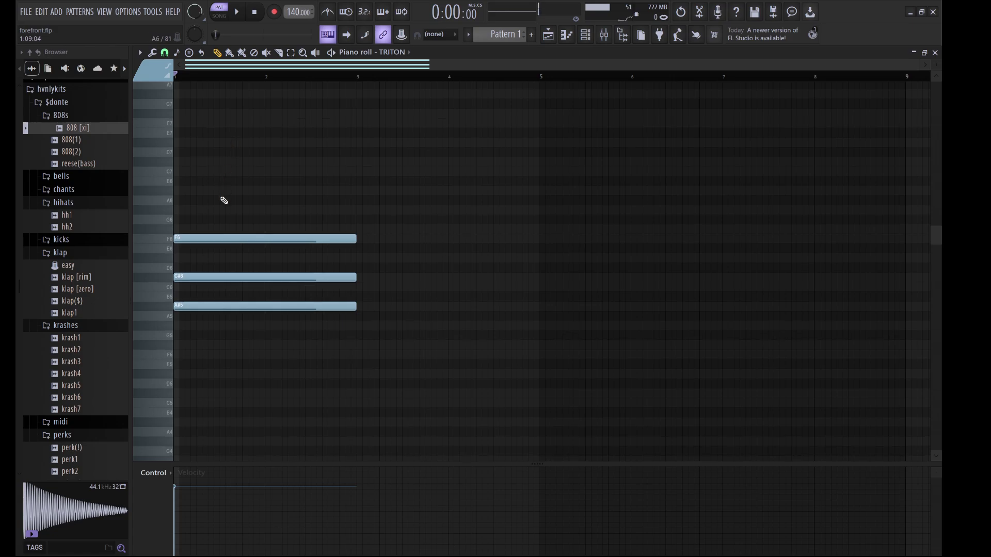
{"action": "left_click_drag", "start_coordinate": [247, 215], "coordinate": [164, 216]}
{"action": "left_click_drag", "start_coordinate": [229, 169], "coordinate": [138, 174]}
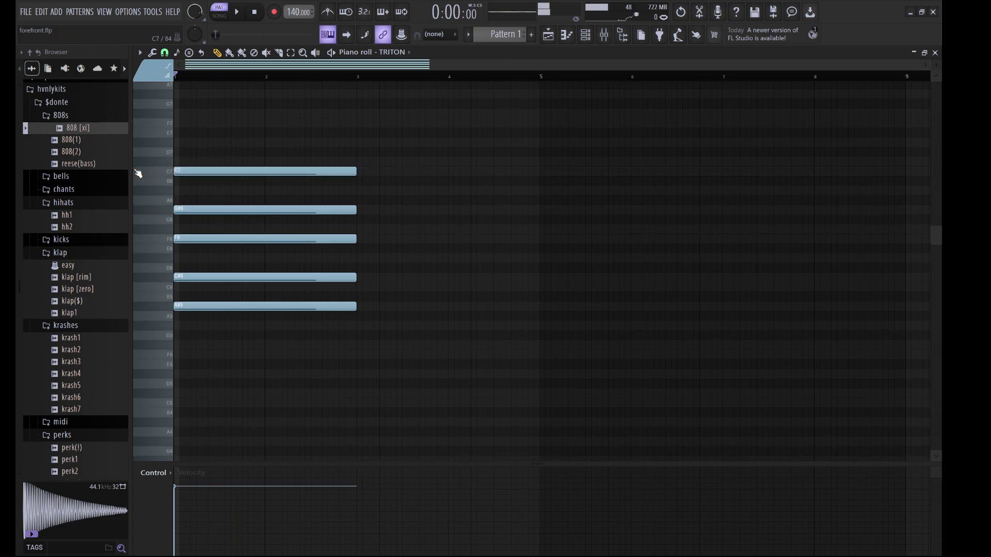
{"action": "left_click_drag", "start_coordinate": [228, 143], "coordinate": [169, 146]}
Lower the chord's three highest notes by one octave to G#5, C6 and D#6, and play the pattern
{"action": "left_click_drag", "start_coordinate": [248, 125], "coordinate": [240, 206]}
{"action": "key", "text": "ctrl+Down"}
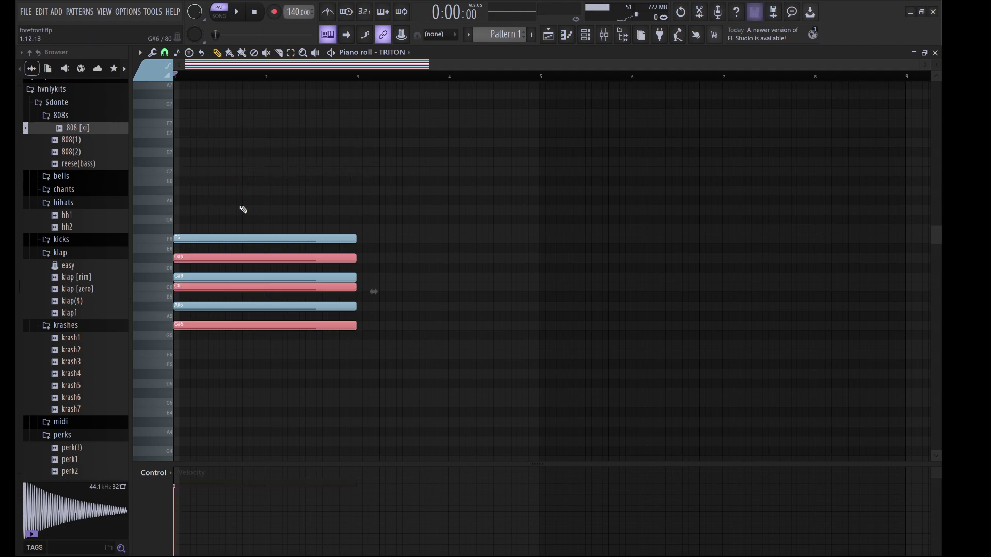
{"action": "key", "text": "space"}
Duplicate the two-bar chord until it fills eight bars
{"action": "key", "text": "ctrl+d"}
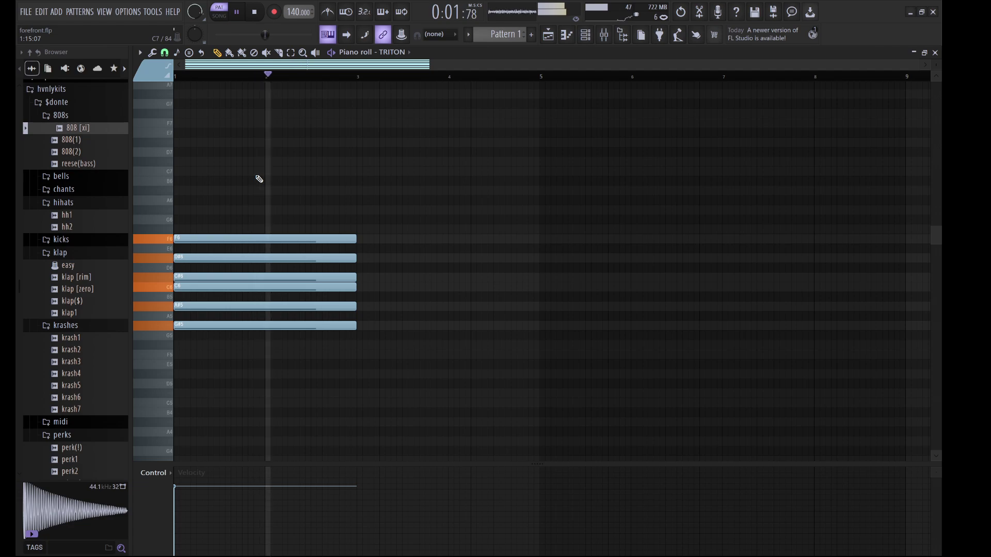
{"action": "key", "text": "ctrl+b"}
{"action": "key", "text": "ctrl+d"}
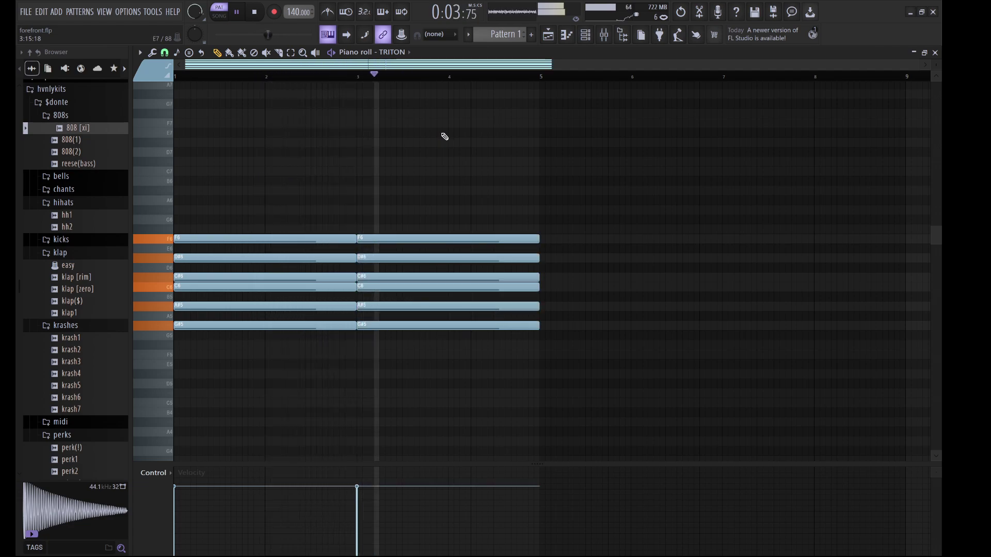
{"action": "key", "text": "ctrl+b"}
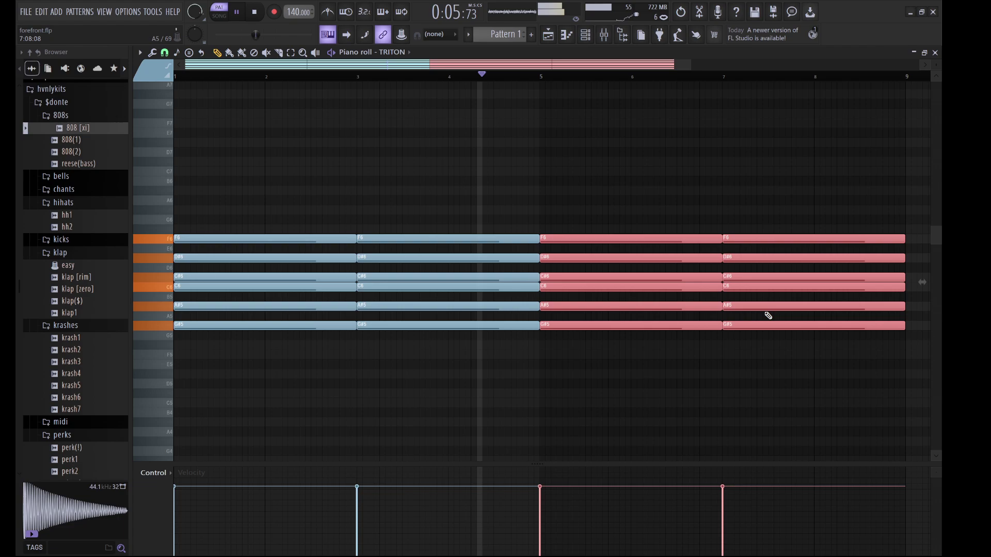
Lower the F6 notes in bars 5 to 8 by one octave
{"action": "left_click", "coordinate": [674, 237]}
{"action": "key", "text": "ctrl+Down"}
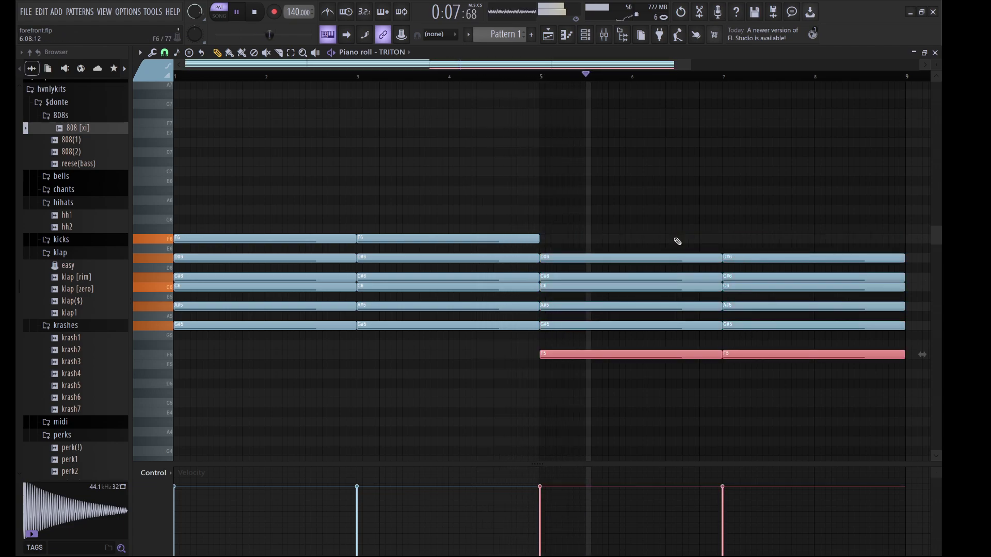
{"action": "left_click", "coordinate": [704, 253]}
{"action": "key", "text": "ctrl+Down"}
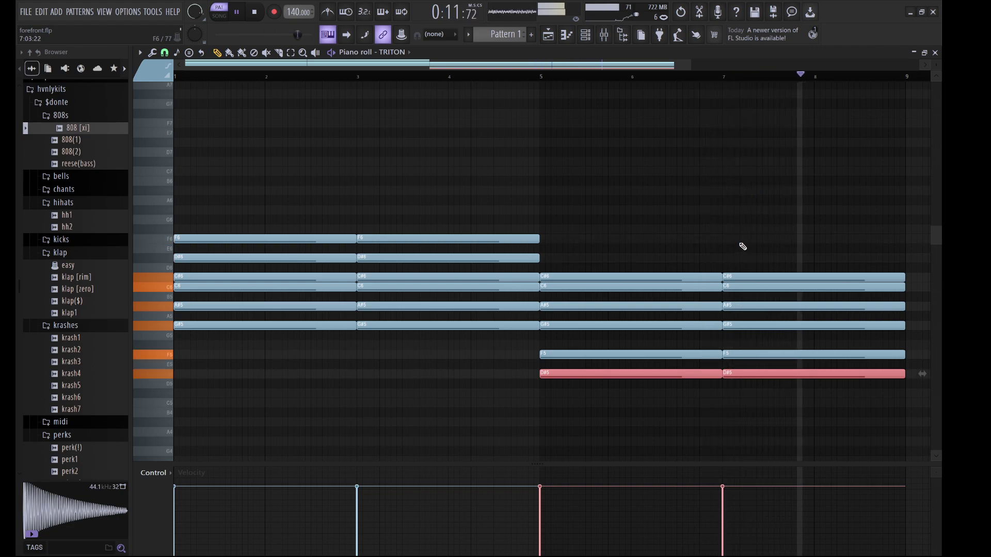
{"action": "key", "text": "ctrl+Up"}
Lower the C6 notes in bars 5 to 8 by one octave and clear the selection
{"action": "left_click", "coordinate": [700, 288]}
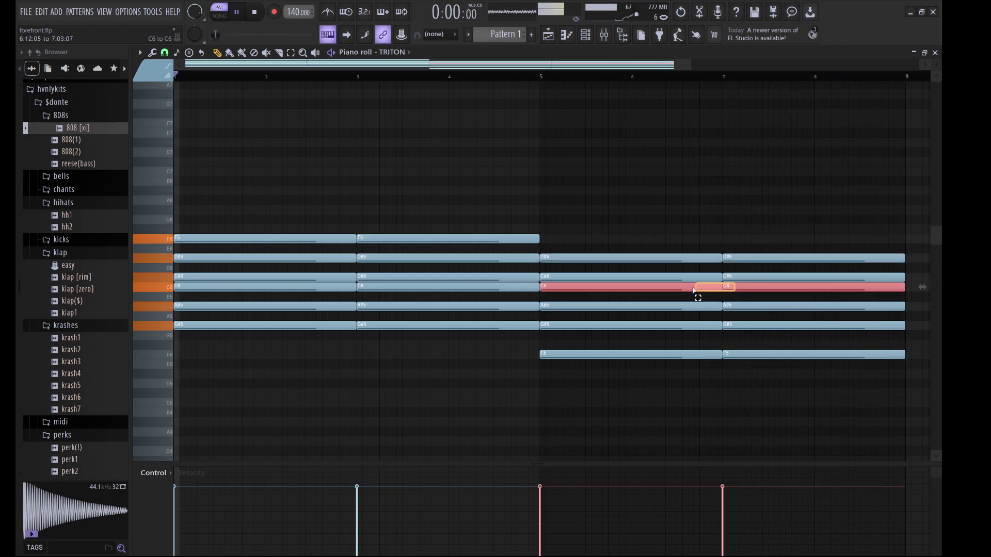
{"action": "key", "text": "ctrl+Down"}
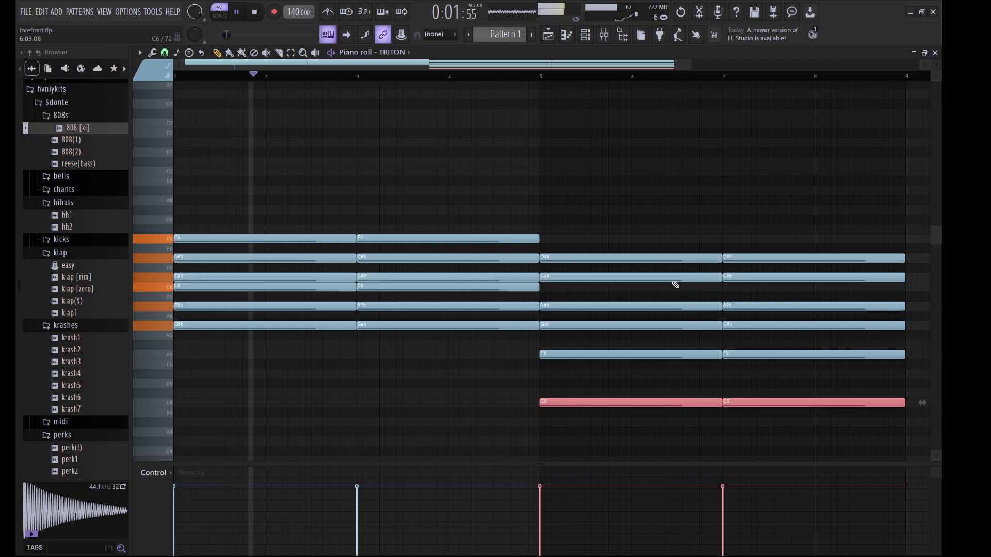
{"action": "left_click", "coordinate": [636, 225]}
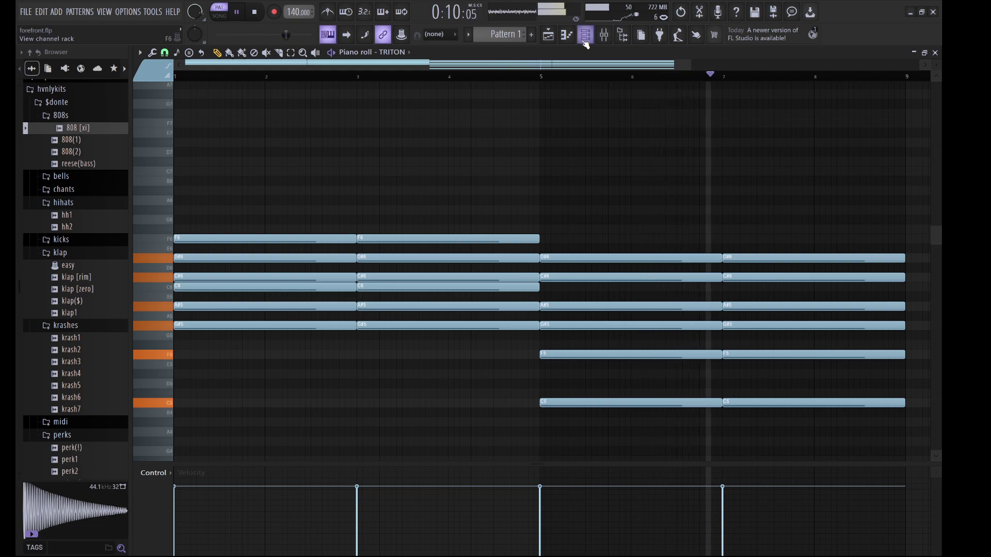
Replace the TRITON sound with the Flute Voices preset from the Slow Synth category
{"action": "key", "text": "F6"}
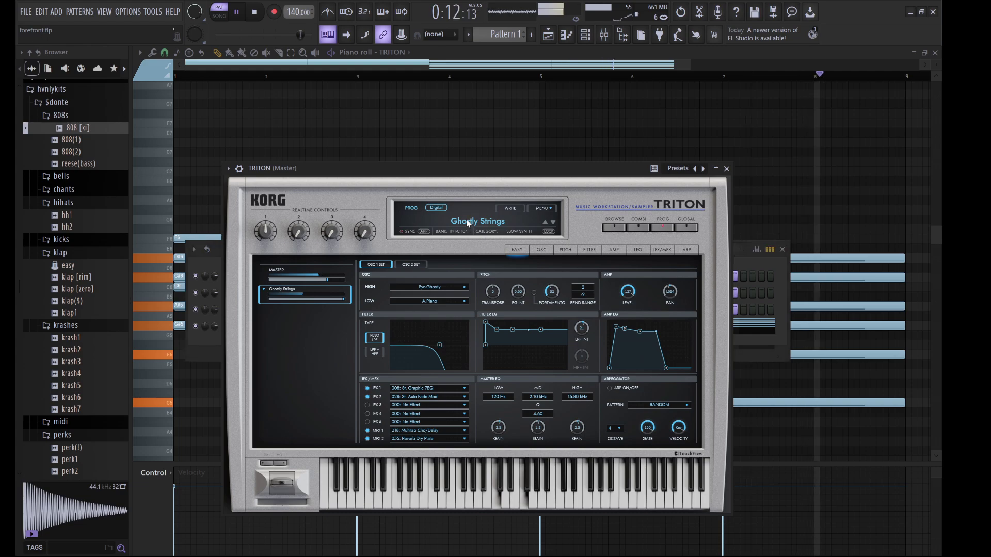
{"action": "left_click", "coordinate": [467, 223]}
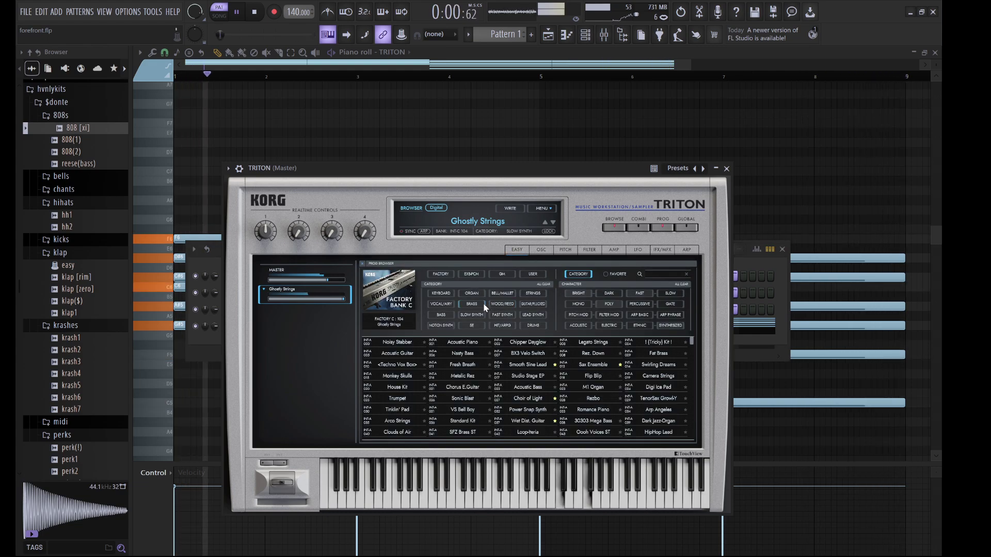
{"action": "left_click", "coordinate": [534, 293]}
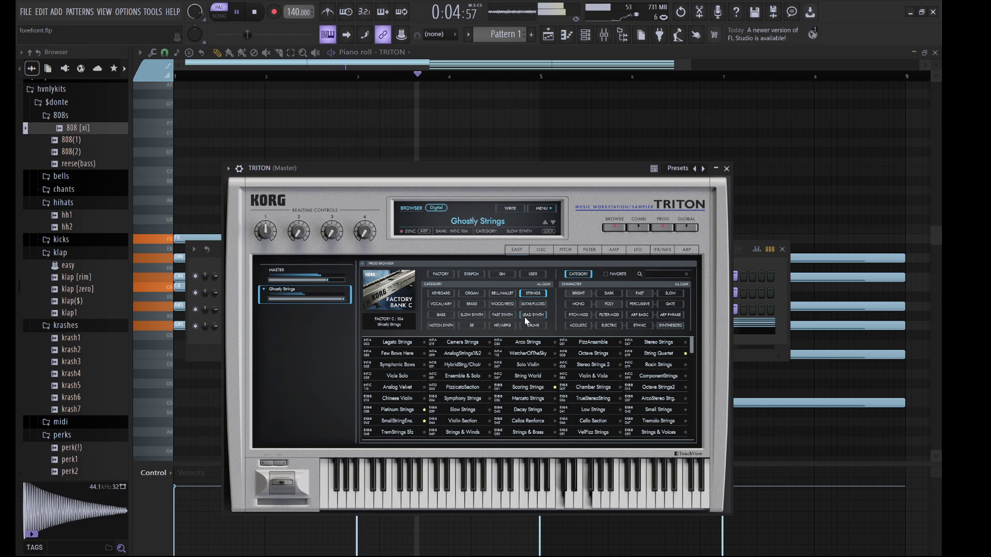
{"action": "left_click", "coordinate": [471, 314]}
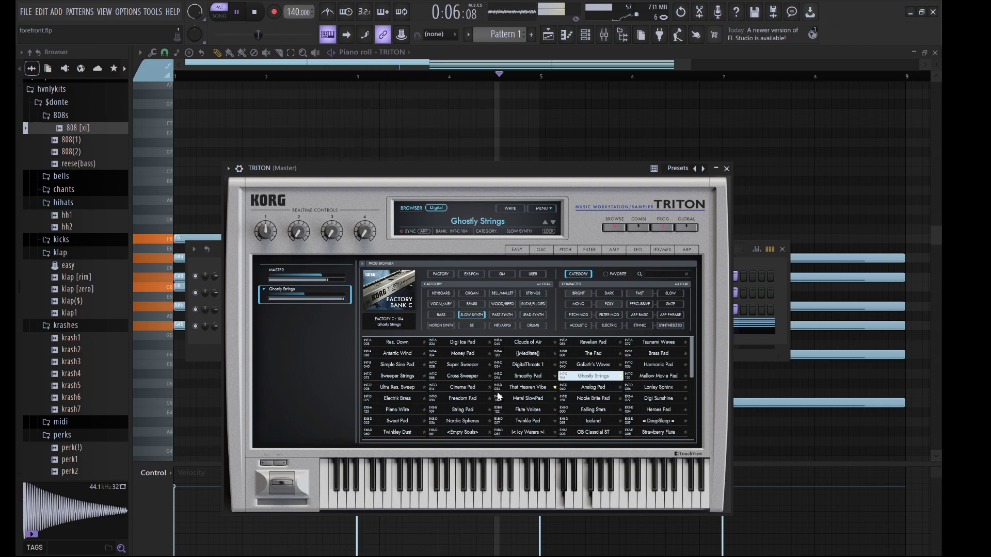
{"action": "left_click", "coordinate": [528, 410]}
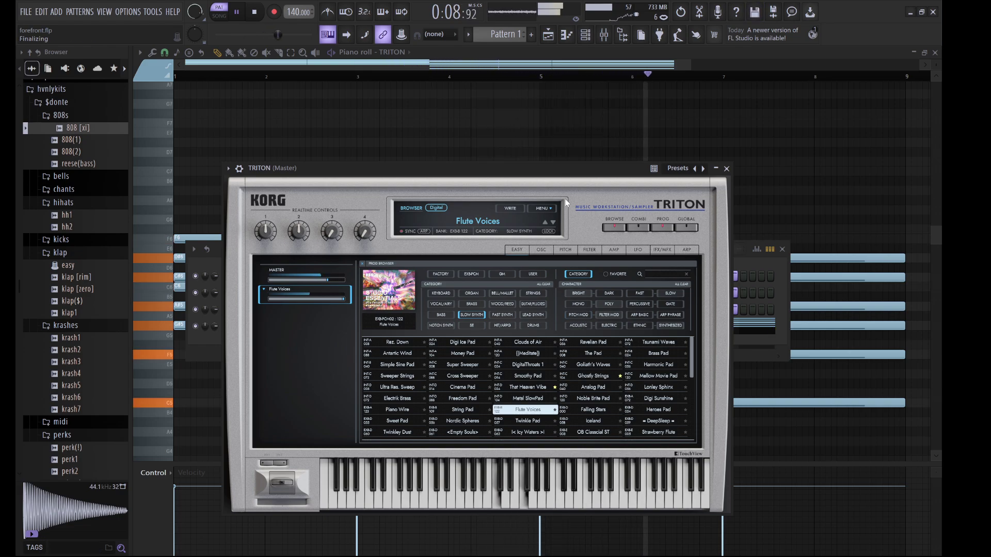
Copy the A#5 notes of bars 1 to 4 and the F5 notes of bars 5 to 8 two octaves down as bass notes
{"action": "left_click", "coordinate": [538, 155]}
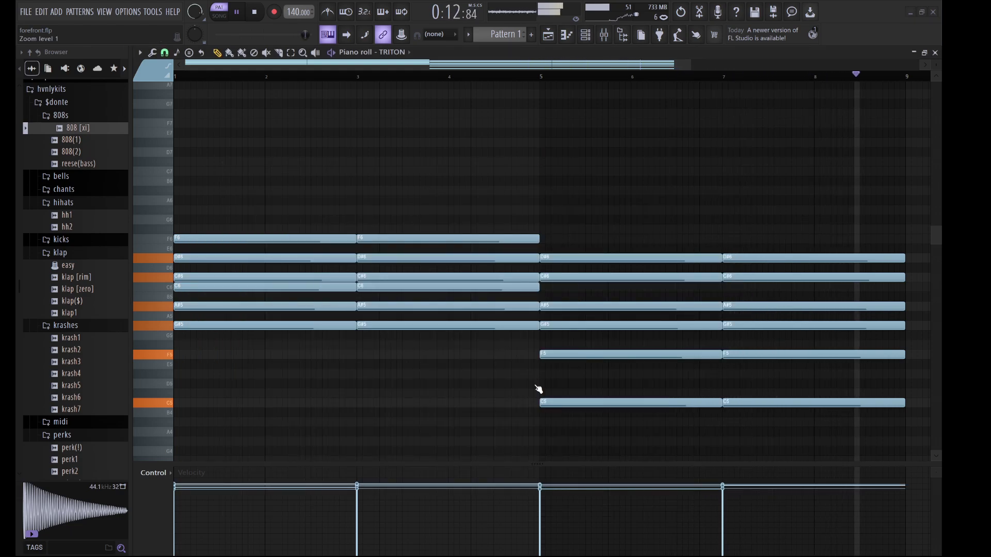
{"action": "left_click_drag", "start_coordinate": [362, 310], "coordinate": [381, 310]}
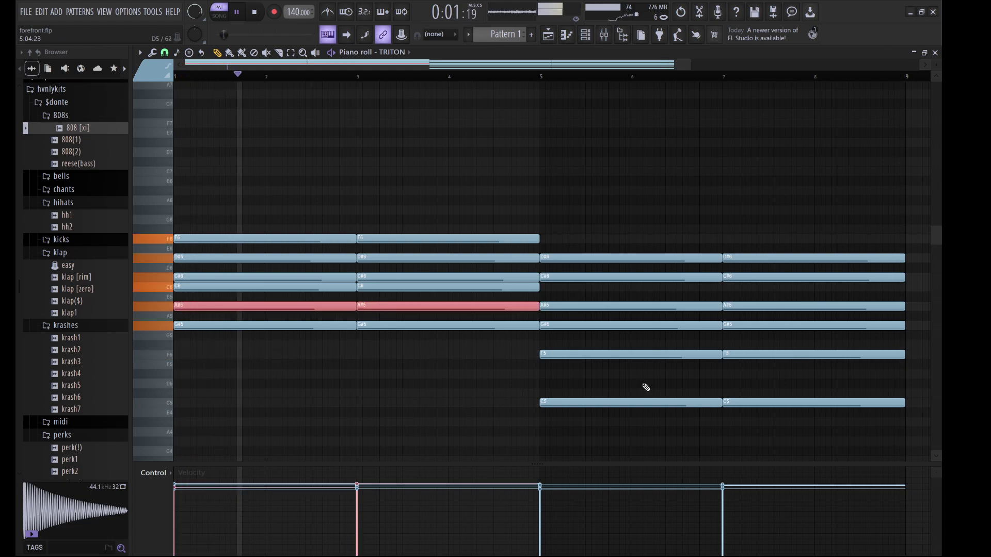
{"action": "left_click_drag", "start_coordinate": [783, 372], "coordinate": [710, 351]}
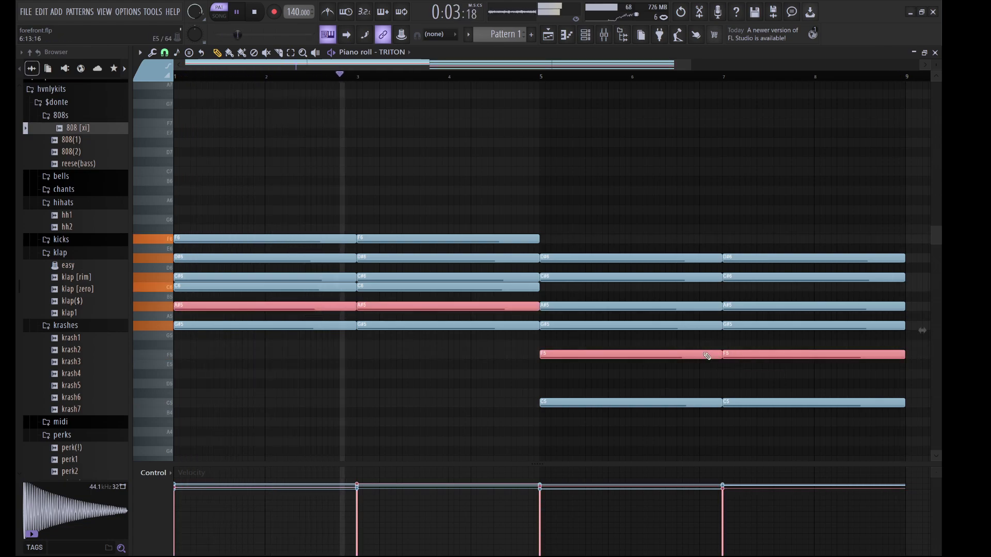
{"action": "key", "text": "ctrl+Down"}
{"action": "key", "text": "ctrl+Down"}
{"action": "key", "text": "space"}
{"action": "key", "text": "space"}
Raise the velocity of the A#3 and F3 bass notes to maximum, replay the pattern and clear the selection
{"action": "scroll", "coordinate": [653, 352], "scroll_direction": "up", "scroll_amount": 4, "text": "alt"}
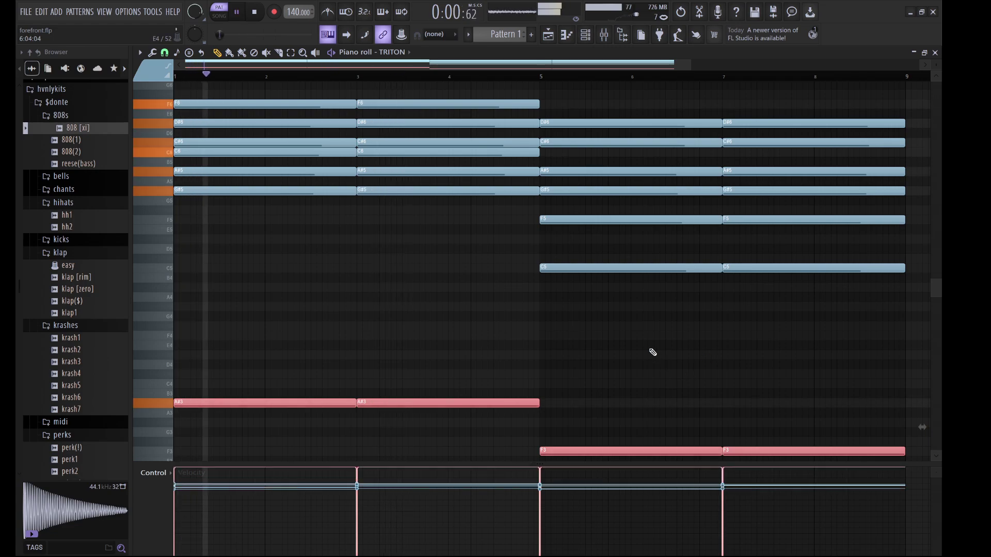
{"action": "key", "text": "space"}
{"action": "key", "text": "space"}
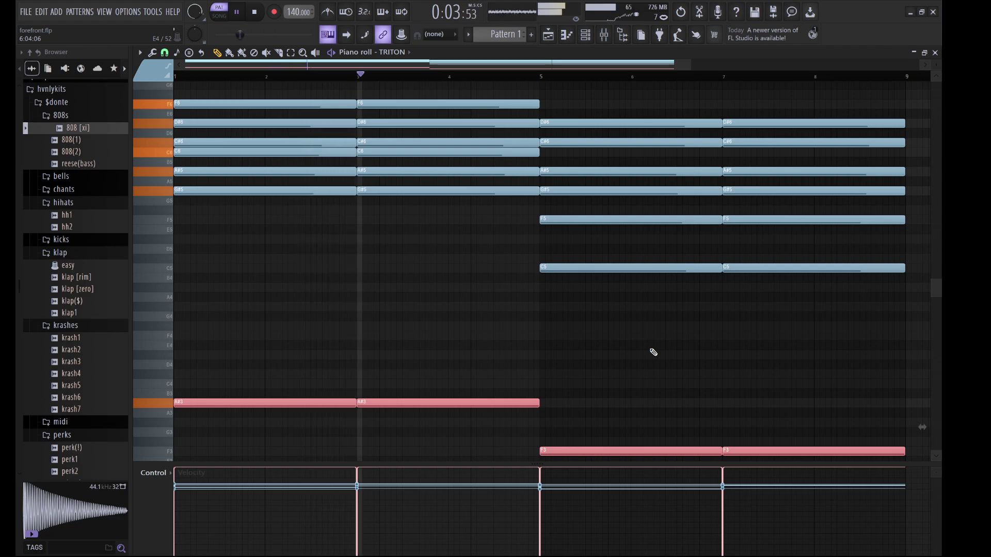
{"action": "key", "text": "ctrl+d"}
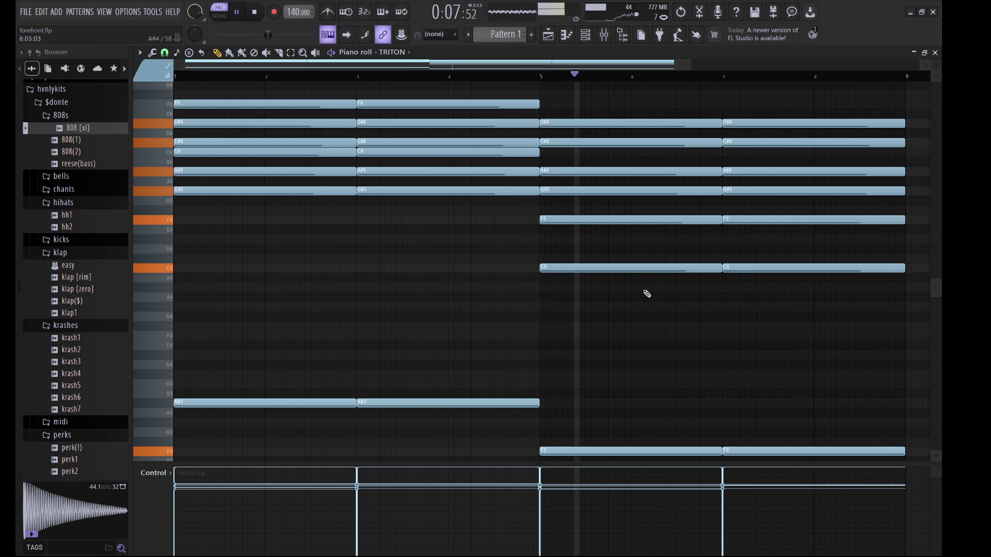
Paste the TRITON chord notes into the first Sampler channel of the channel rack
{"action": "left_click", "coordinate": [588, 40]}
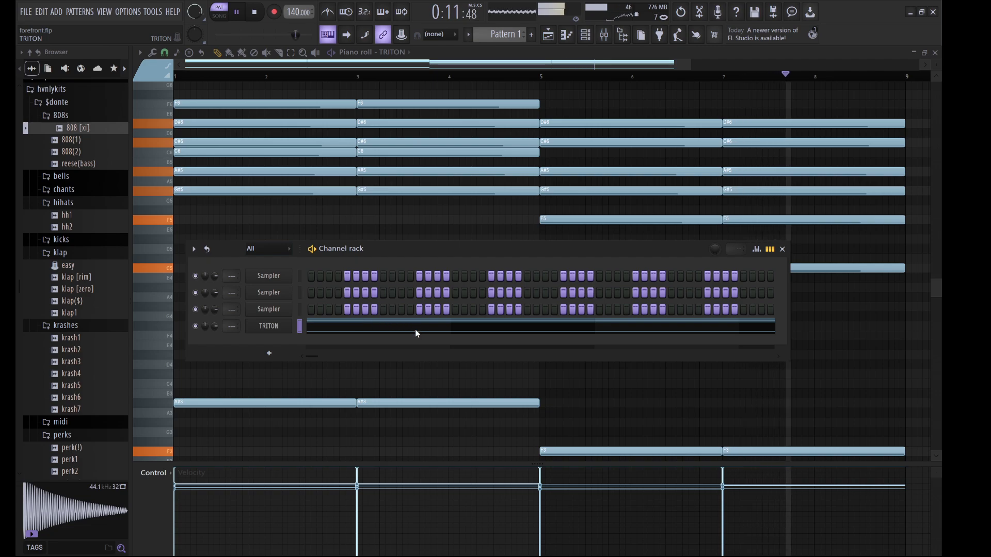
{"action": "left_click", "coordinate": [300, 277]}
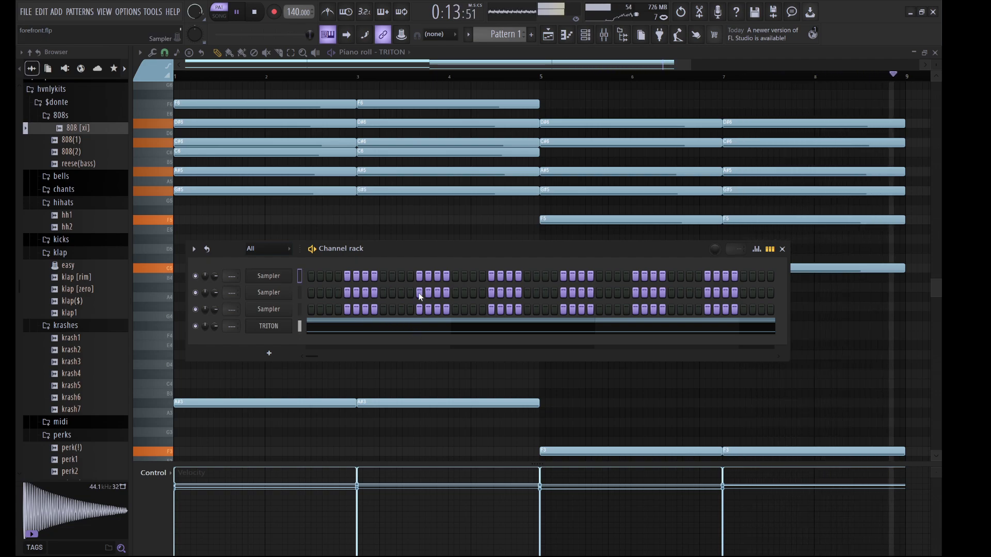
{"action": "key", "text": "ctrl+v"}
Clone the second Sampler channel twice in the channel rack
{"action": "left_click", "coordinate": [298, 293]}
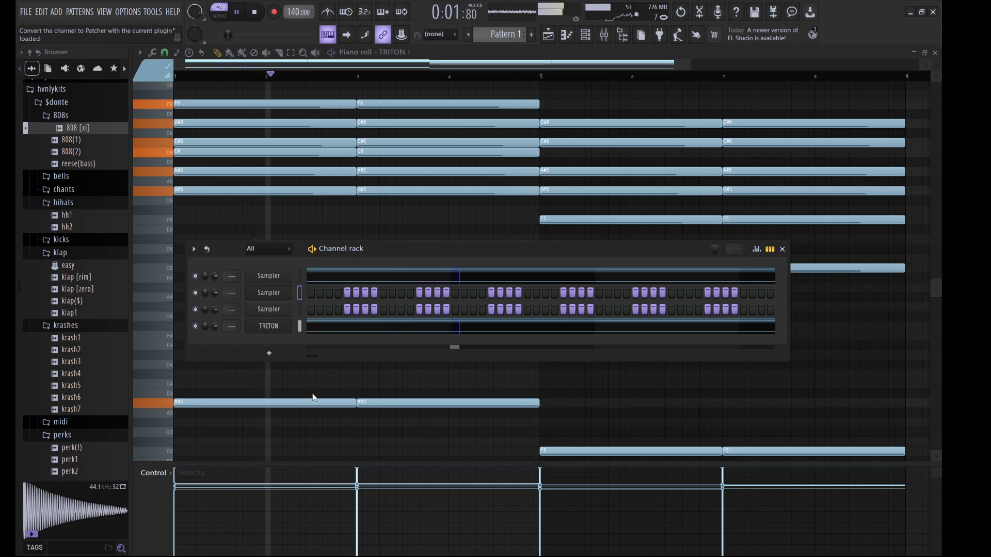
{"action": "key", "text": "alt+c"}
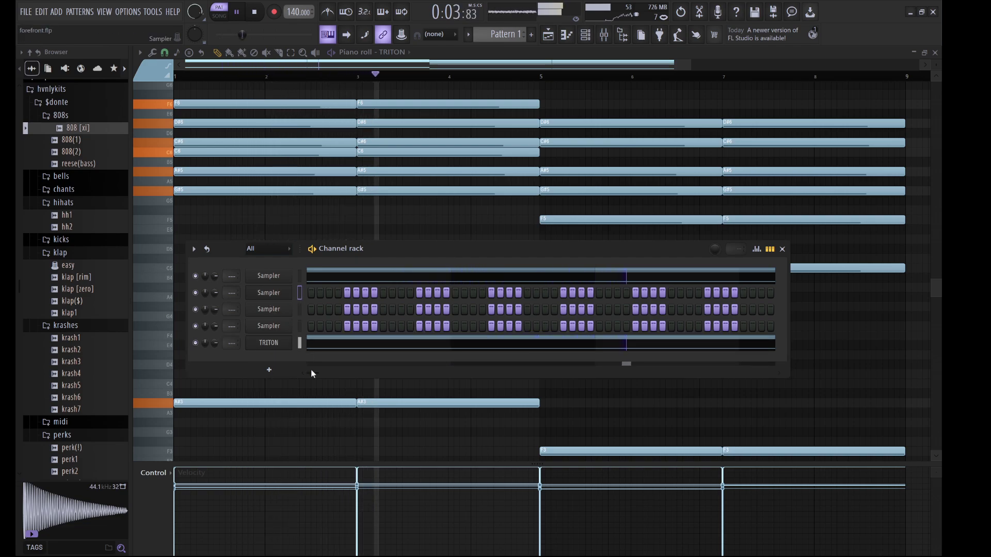
{"action": "key", "text": "alt+c"}
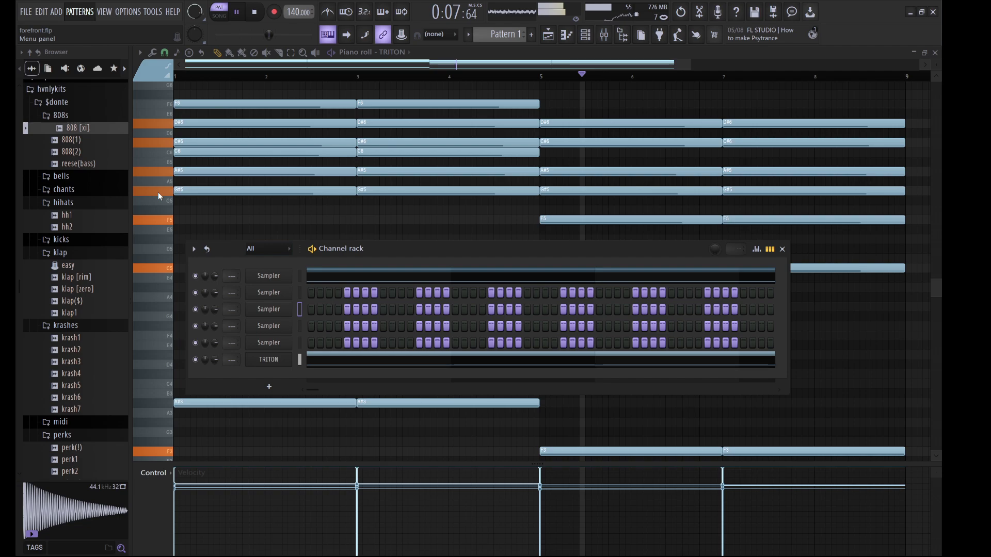
Stop the pattern's playback and show the playlist
{"action": "key", "text": "space"}
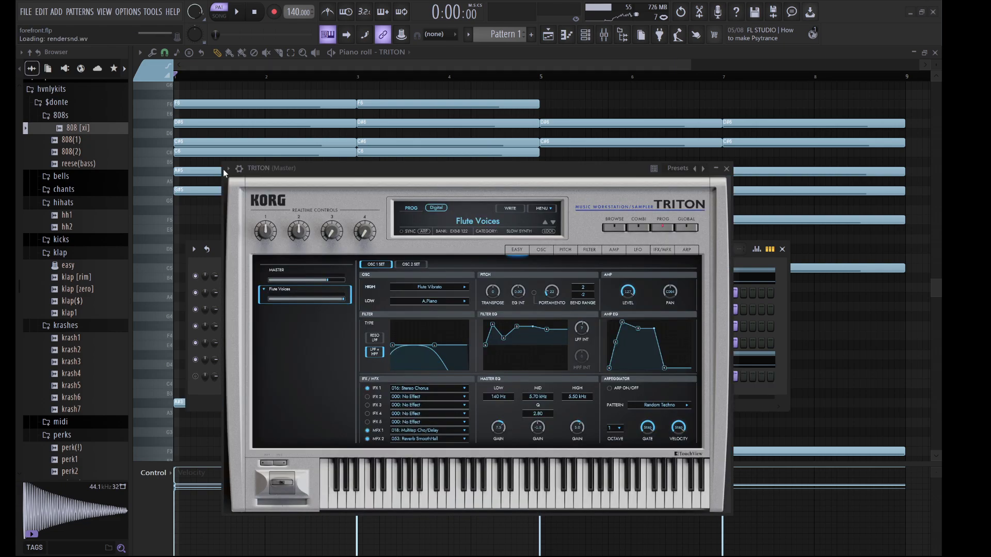
{"action": "left_click", "coordinate": [548, 35]}
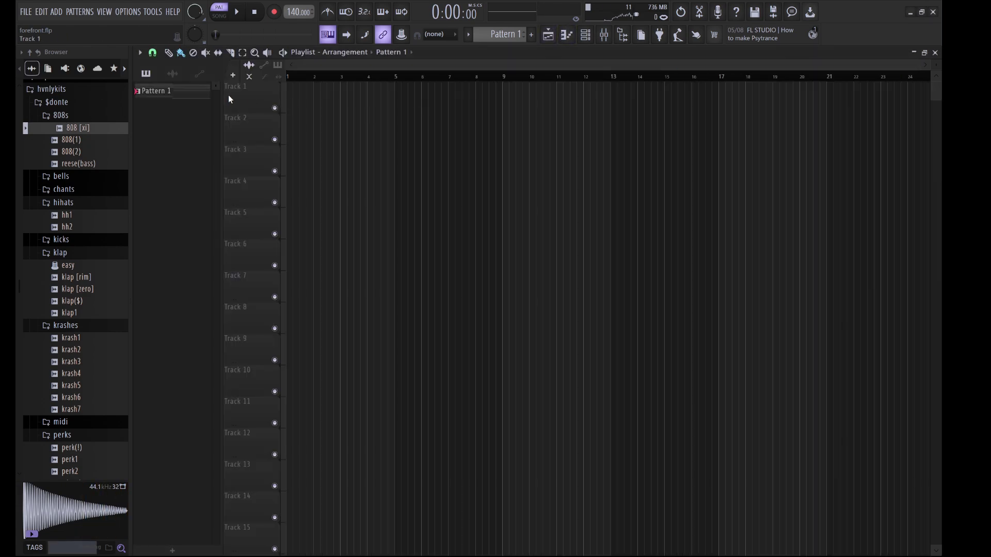
Place the rendered Pattern 1 audio clip on Track 1 and the Pattern 1 note clip on Track 6, both starting at bar 1
{"action": "left_click_drag", "start_coordinate": [153, 91], "coordinate": [285, 106]}
{"action": "left_click", "coordinate": [146, 73]}
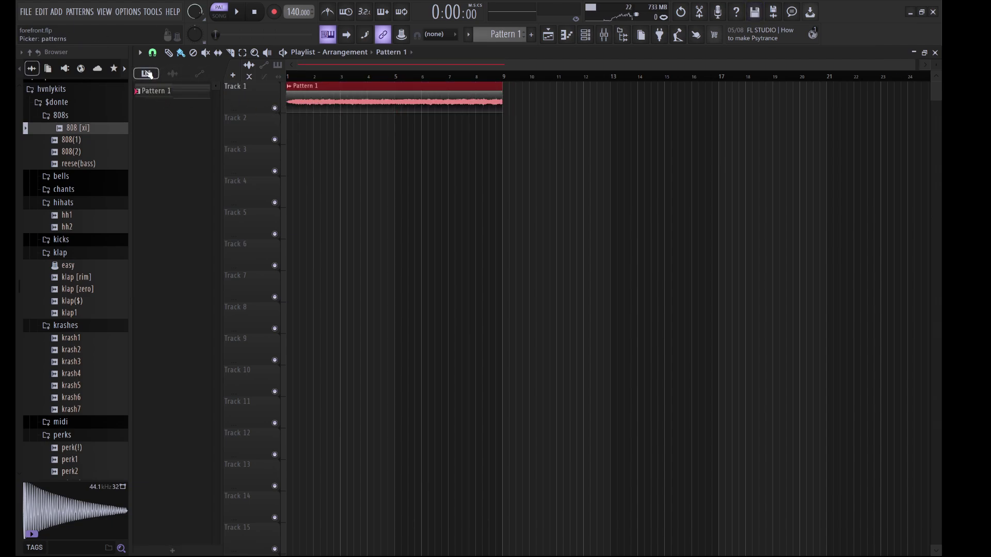
{"action": "left_click_drag", "start_coordinate": [174, 94], "coordinate": [310, 256]}
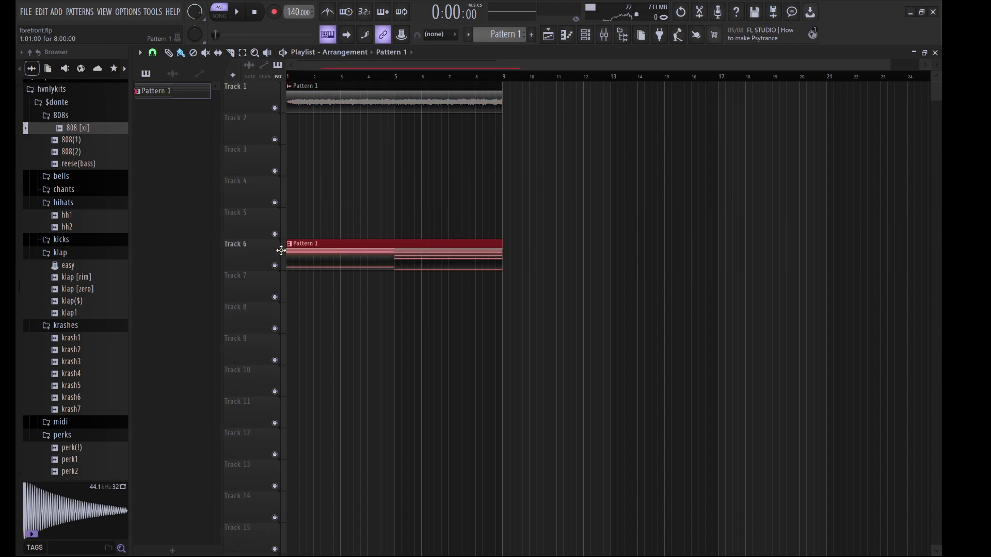
Set the Pattern 1 audio clip's declicking mode to Generic (bleeding) and switch playback to song mode
{"action": "double_click", "coordinate": [335, 178]}
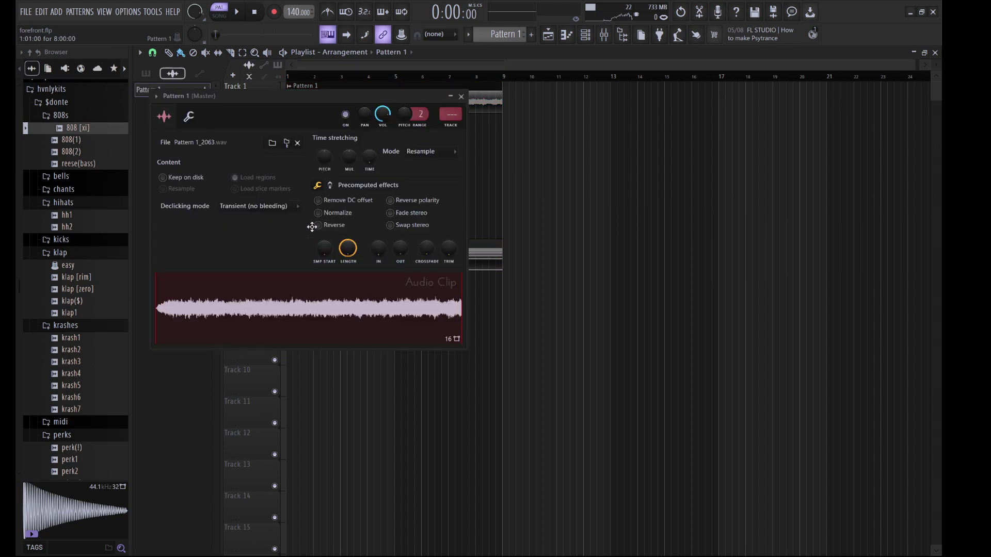
{"action": "left_click", "coordinate": [245, 248]}
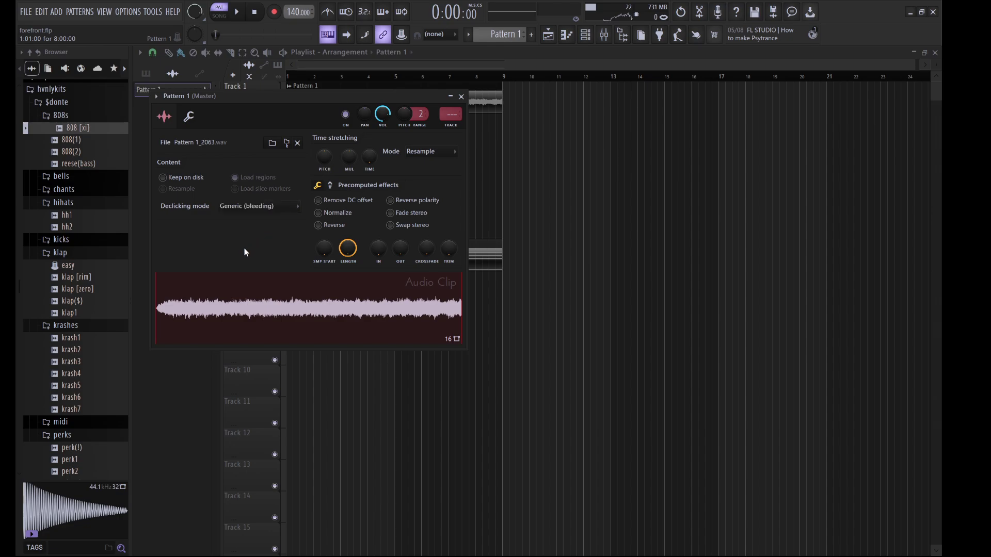
{"action": "left_click", "coordinate": [219, 16]}
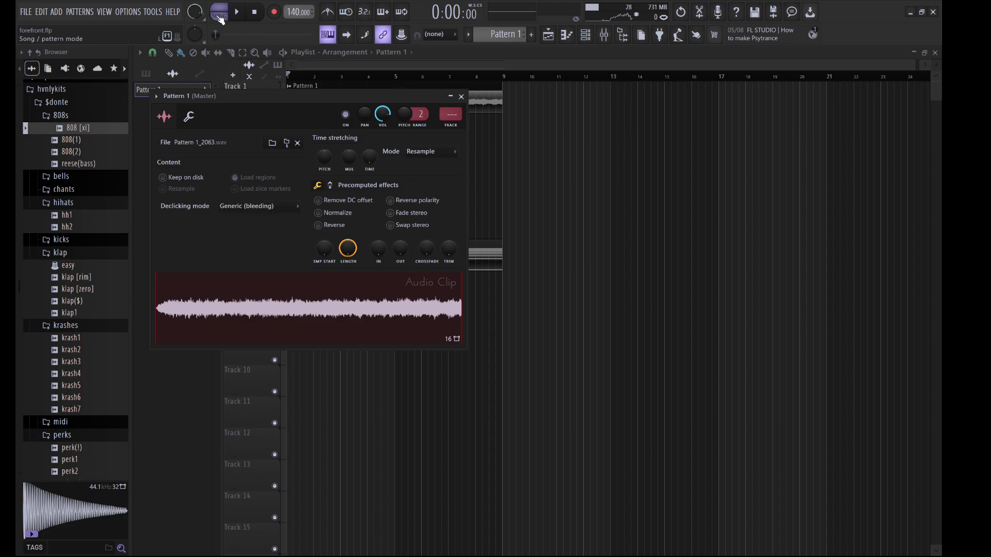
Show all channels in the channel rack and cut the notes from the TRITON channel
{"action": "left_click", "coordinate": [585, 35]}
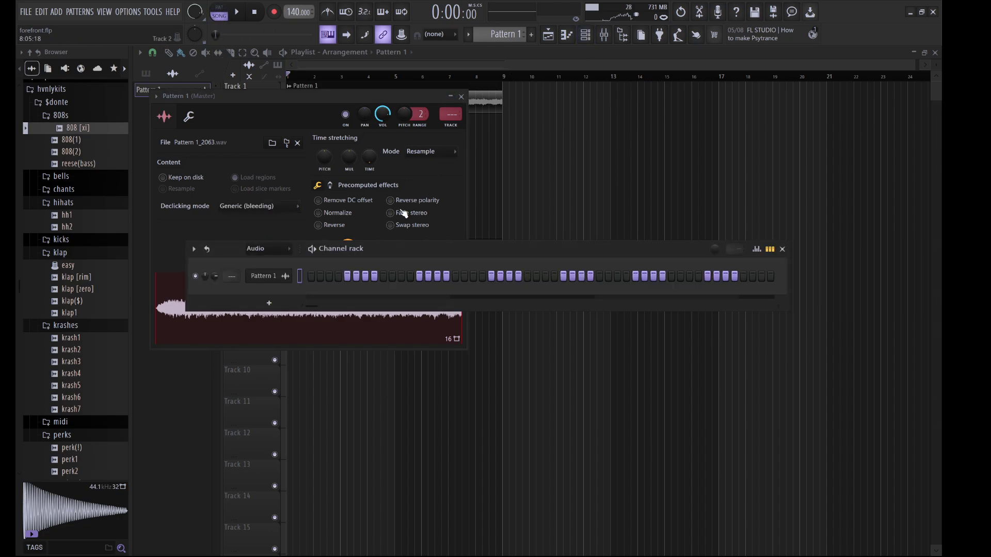
{"action": "left_click", "coordinate": [267, 265]}
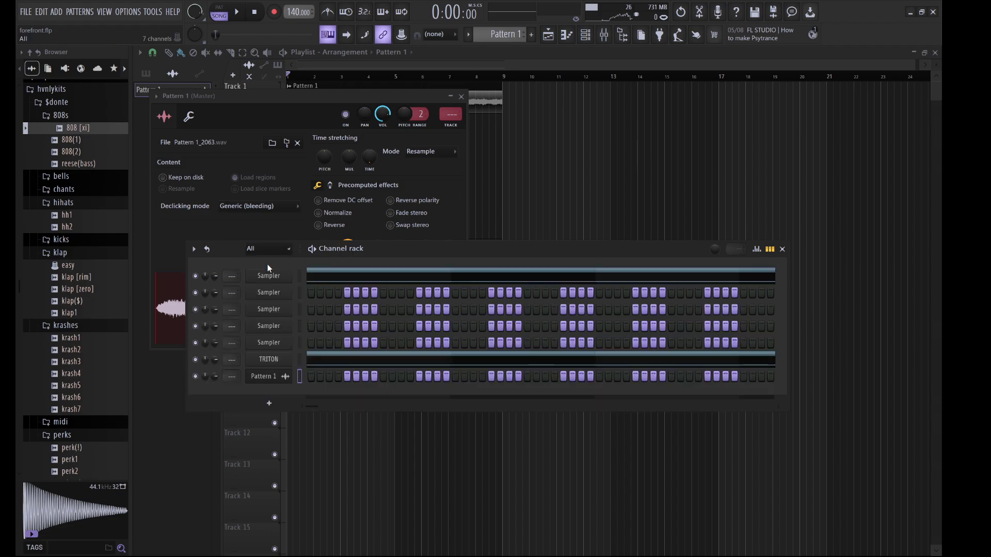
{"action": "left_click", "coordinate": [299, 355]}
{"action": "key", "text": "ctrl+x"}
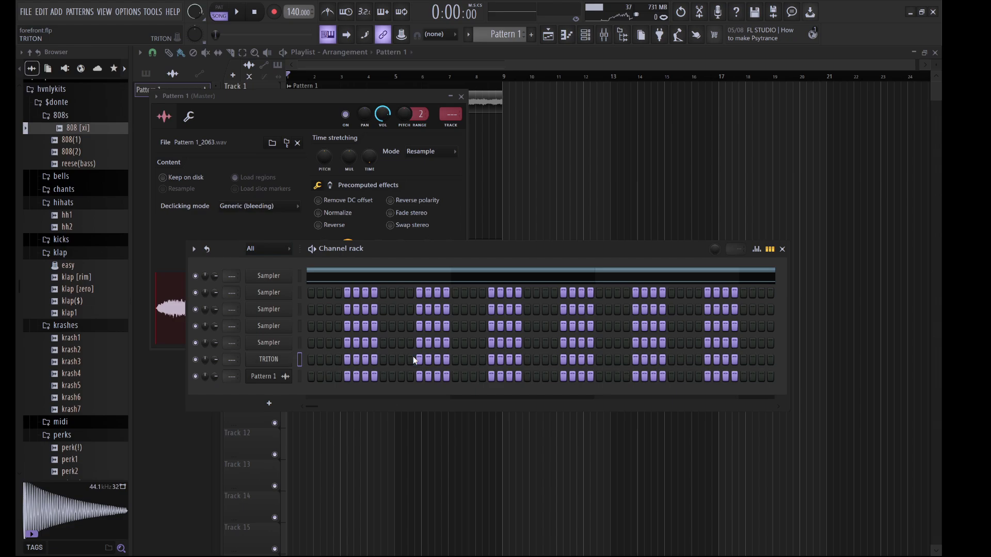
Start song playback and load the Fire Wave program from TRITON's Fast Synth category
{"action": "key", "text": "space"}
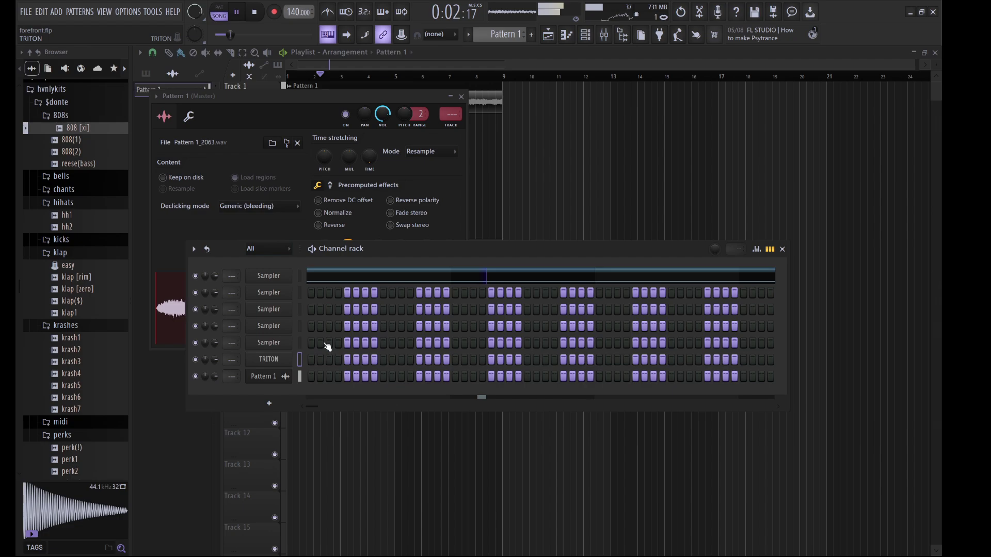
{"action": "left_click", "coordinate": [460, 221]}
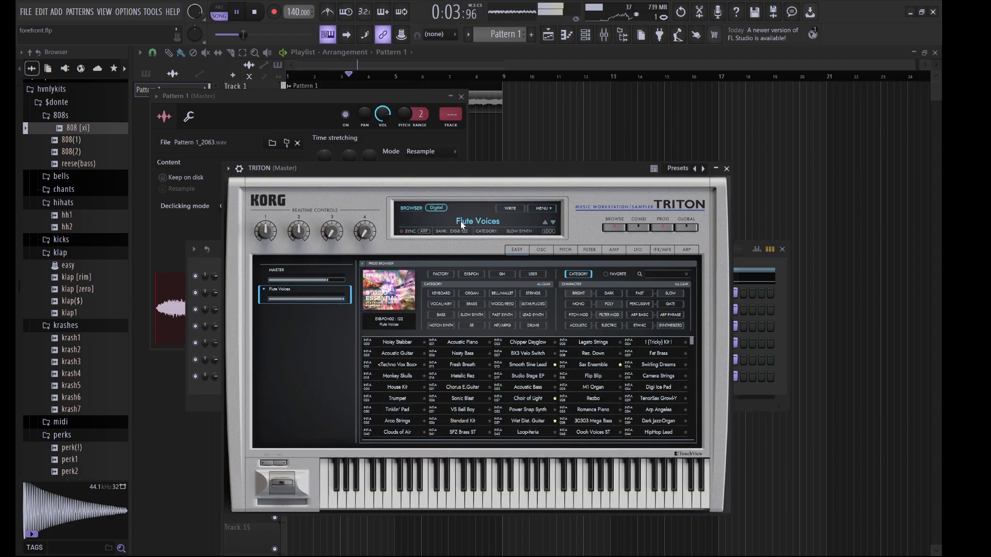
{"action": "left_click", "coordinate": [507, 316]}
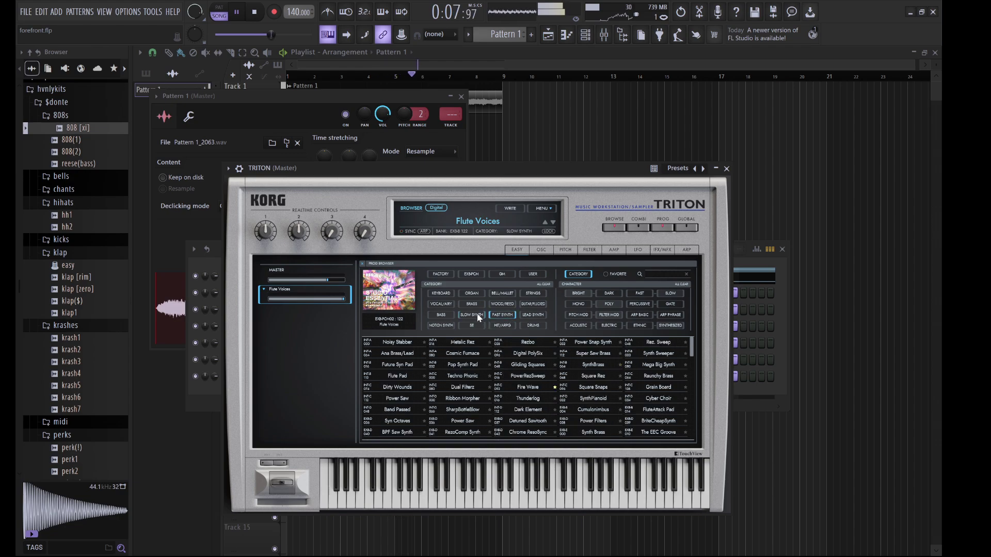
{"action": "left_click", "coordinate": [522, 388]}
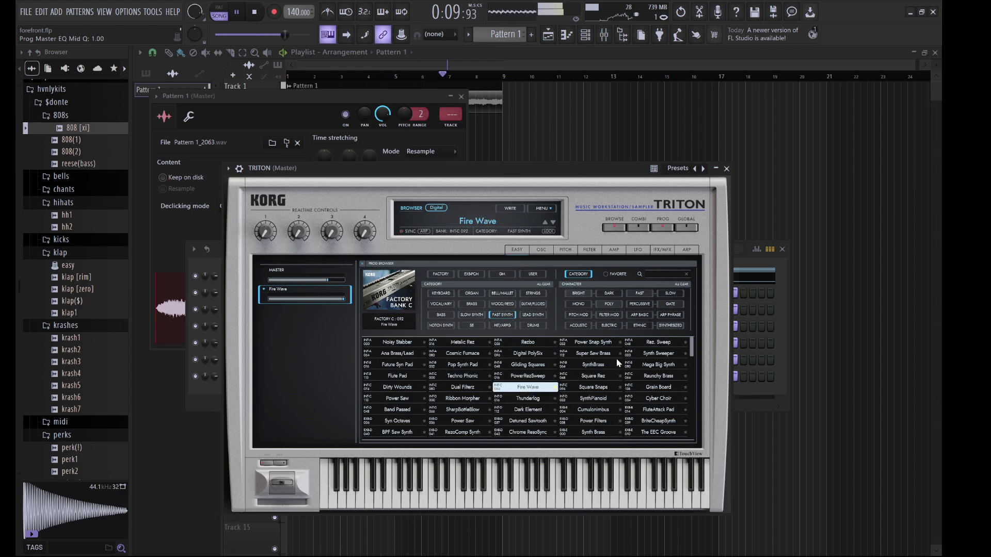
{"action": "left_click", "coordinate": [744, 265]}
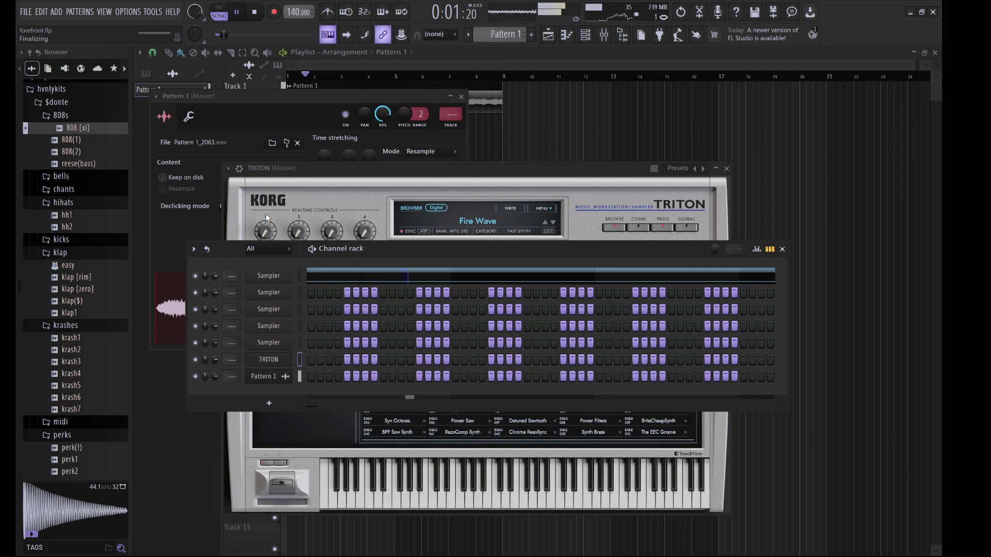
Draw two-bar TRITON notes C#6 and G#5 at bar 1 and C6 and A#5 at bar 3, and duplicate all four to bar 5
{"action": "key", "text": "F7"}
{"action": "left_click", "coordinate": [228, 141]}
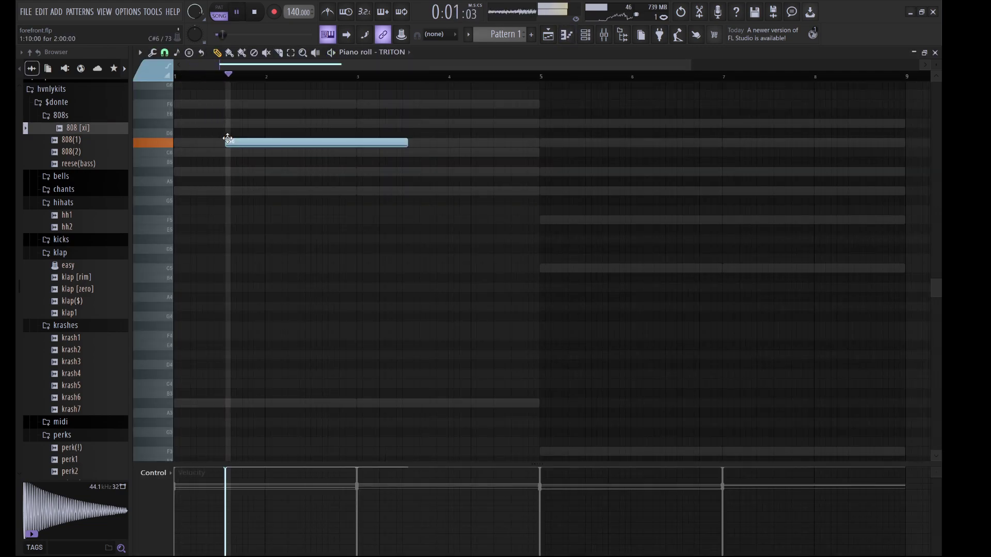
{"action": "left_click_drag", "start_coordinate": [228, 140], "coordinate": [165, 141]}
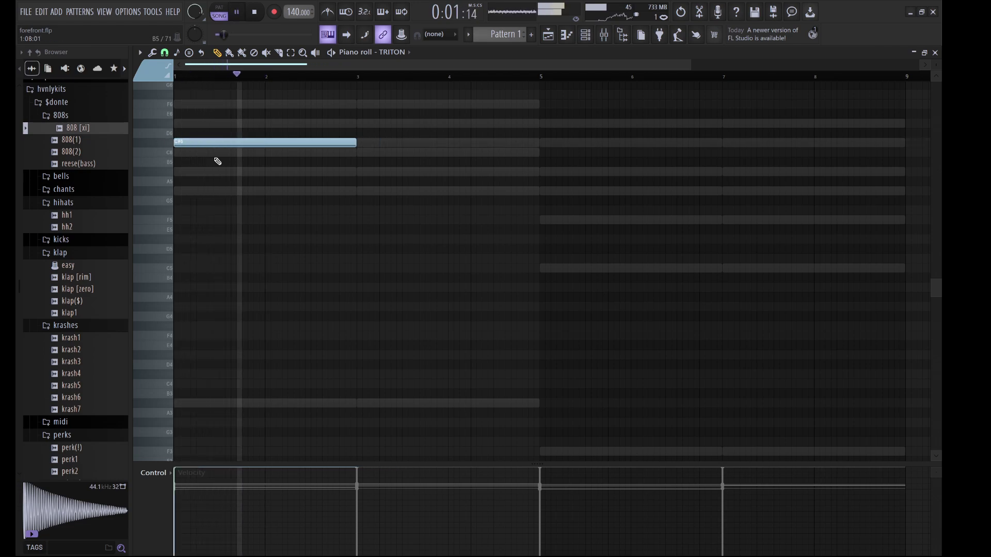
{"action": "left_click_drag", "start_coordinate": [226, 190], "coordinate": [159, 189]}
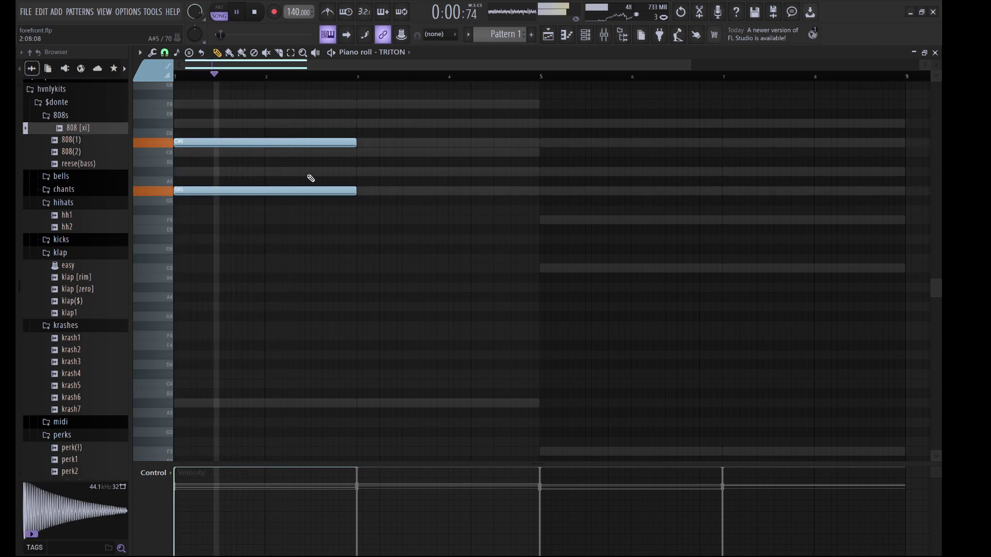
{"action": "left_click", "coordinate": [359, 152]}
{"action": "left_click", "coordinate": [360, 171]}
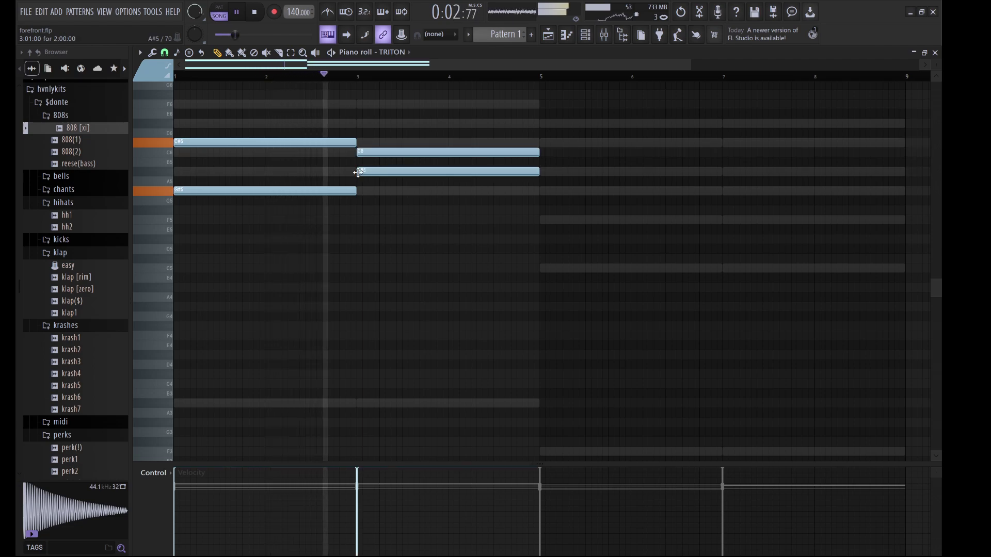
{"action": "key", "text": "ctrl+b"}
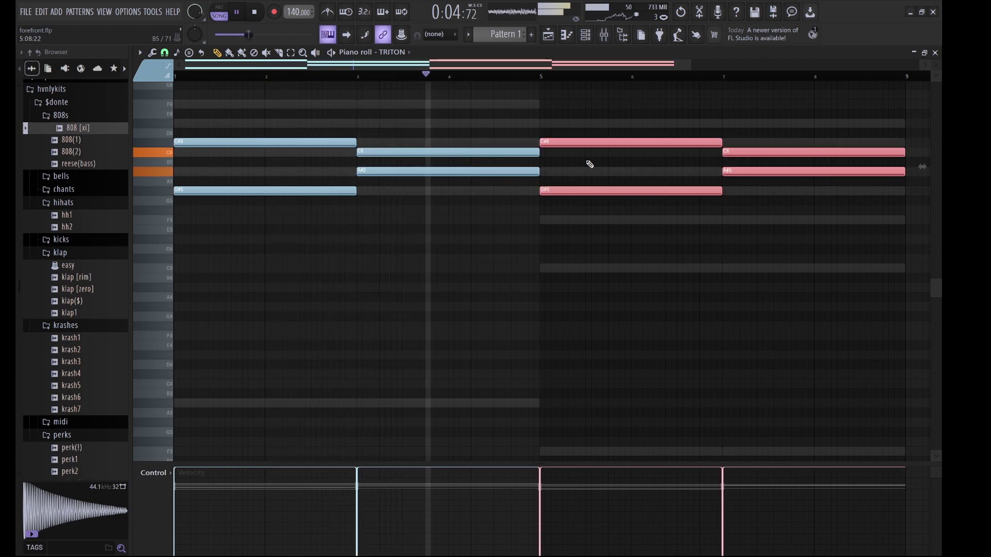
Move the C#6 note at bar 5 to D#5 and lower the C6 note at bar 7 by an octave to C5
{"action": "left_click_drag", "start_coordinate": [587, 161], "coordinate": [575, 132]}
{"action": "key", "text": "shift+Up"}
{"action": "key", "text": "shift+Up"}
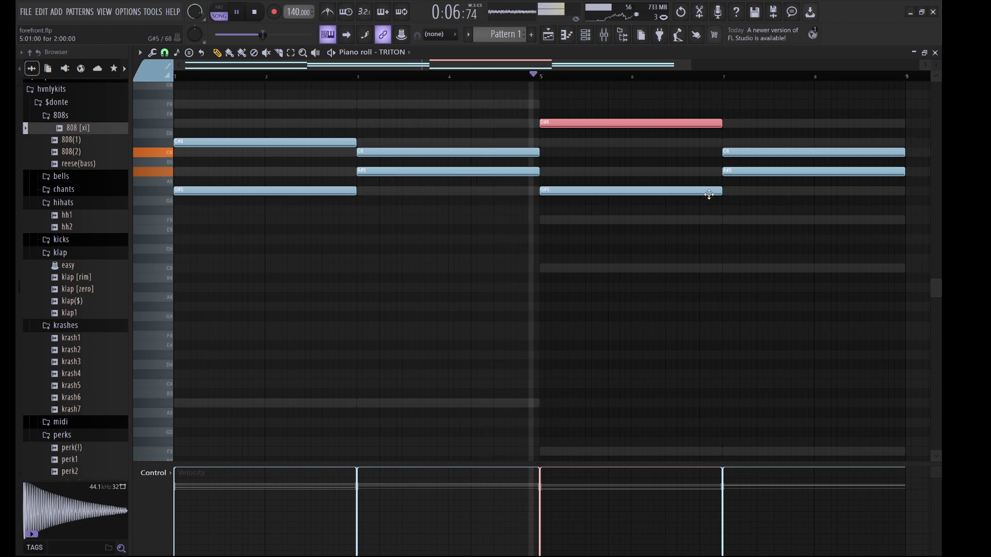
{"action": "left_click", "coordinate": [749, 151]}
{"action": "key", "text": "ctrl+Down"}
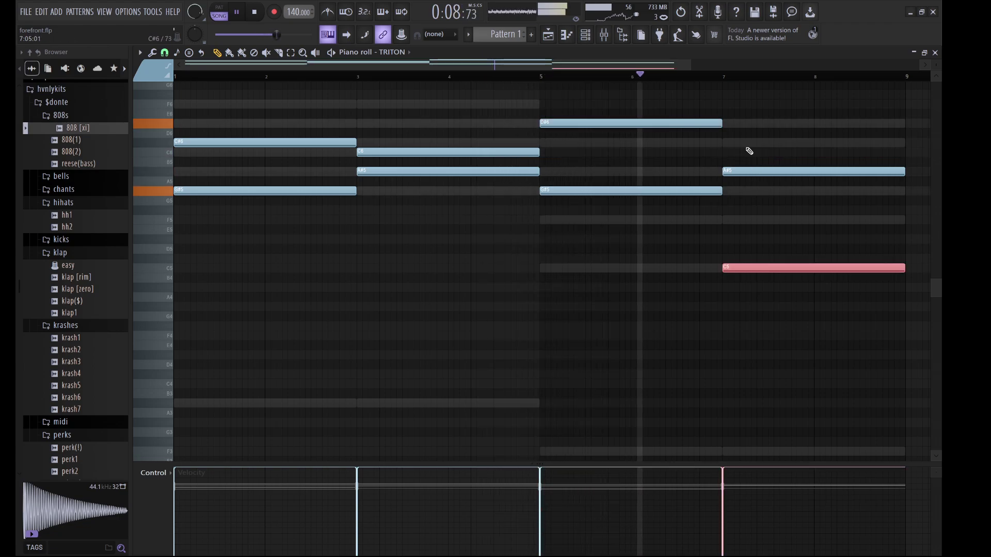
{"action": "left_click", "coordinate": [634, 115]}
{"action": "left_click", "coordinate": [634, 121]}
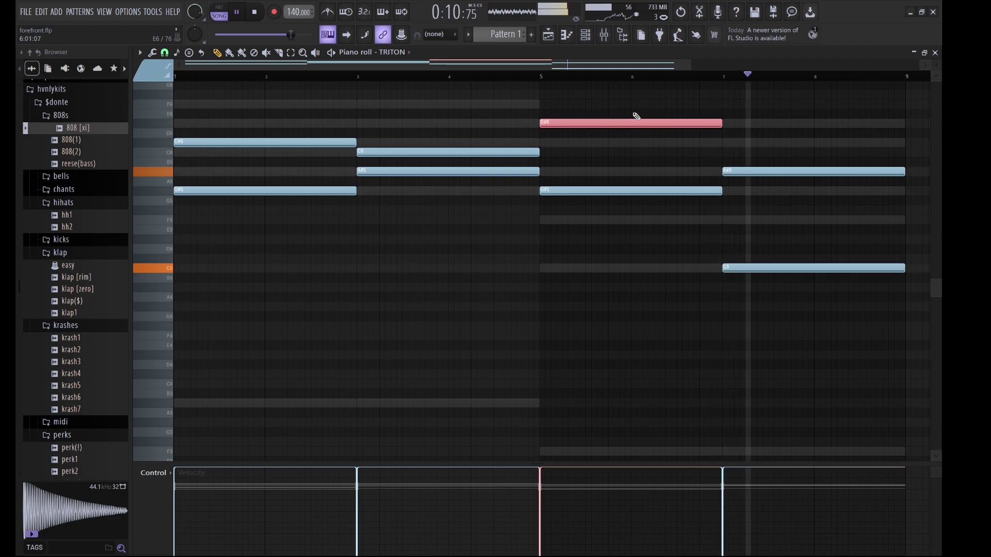
{"action": "key", "text": "ctrl+Down"}
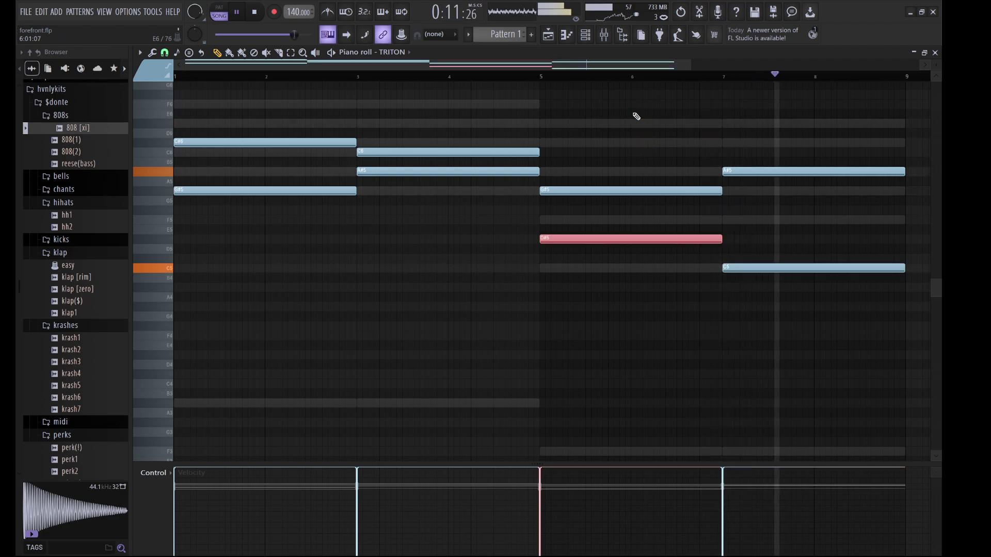
Raise the A#5 note at bar 7 to C6 and the G#5 note at bar 5 to A#5
{"action": "left_click", "coordinate": [741, 172]}
{"action": "key", "text": "shift+Up"}
{"action": "key", "text": "shift+Up"}
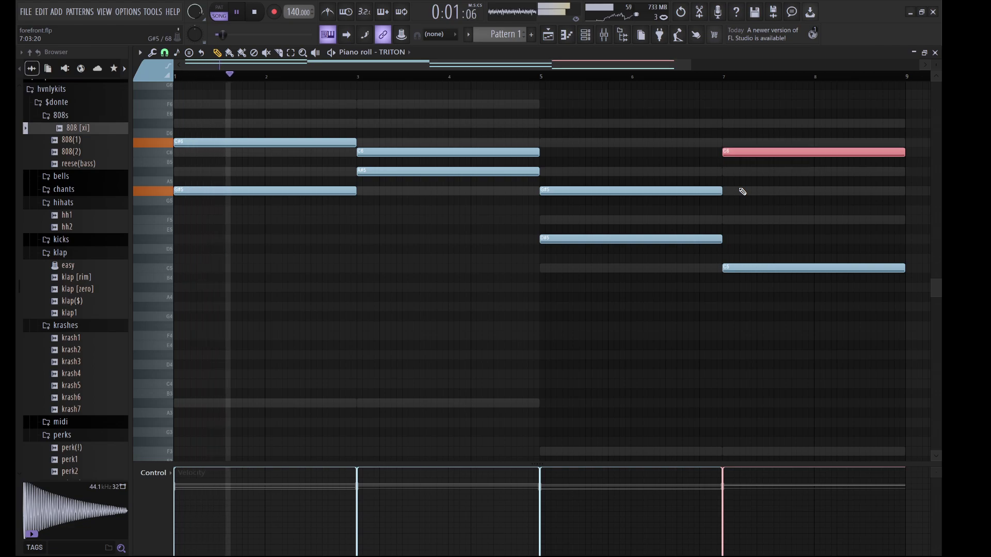
{"action": "left_click", "coordinate": [653, 191]}
{"action": "key", "text": "shift+Up"}
{"action": "key", "text": "shift+Up"}
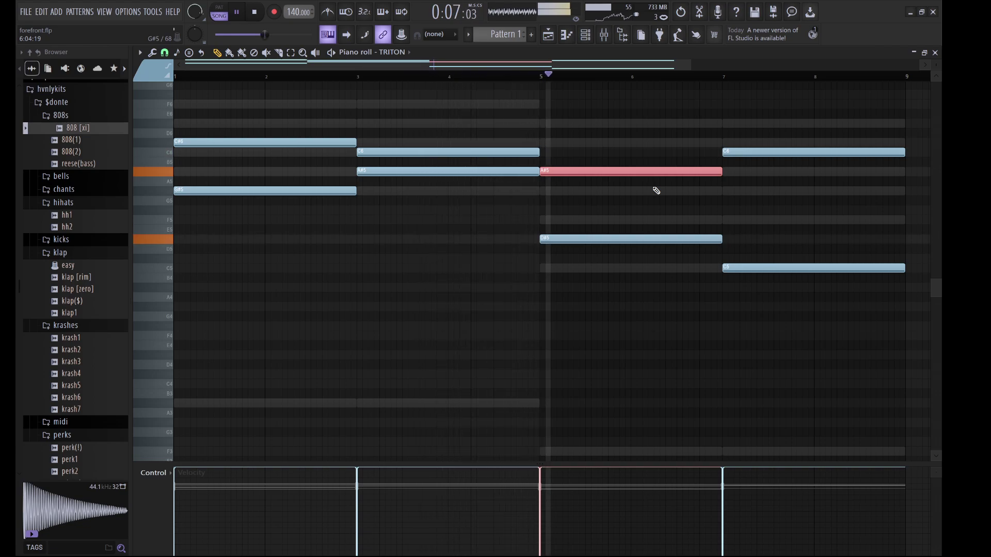
Audition Smoothy Pad, Clouds of Air, Simple Sine Pad and Harmonic Pad from TRITON's Slow Synth category, and load Lonley Sphinx
{"action": "left_click", "coordinate": [592, 40]}
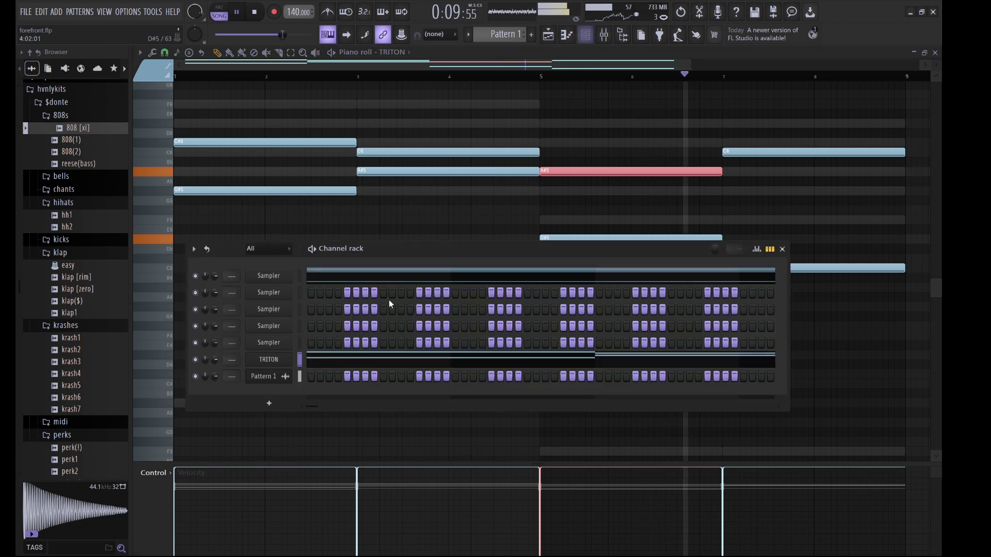
{"action": "left_click", "coordinate": [282, 364]}
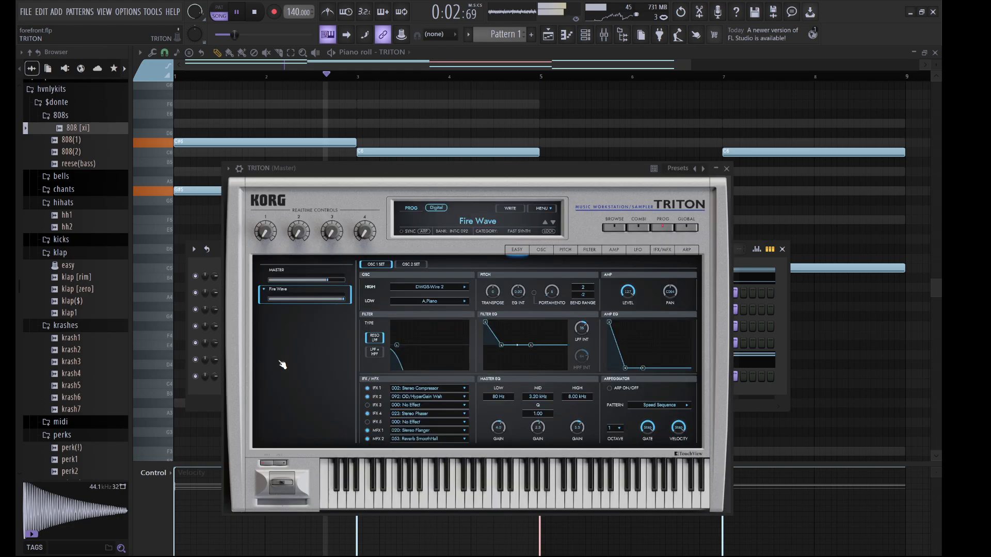
{"action": "left_click", "coordinate": [466, 222]}
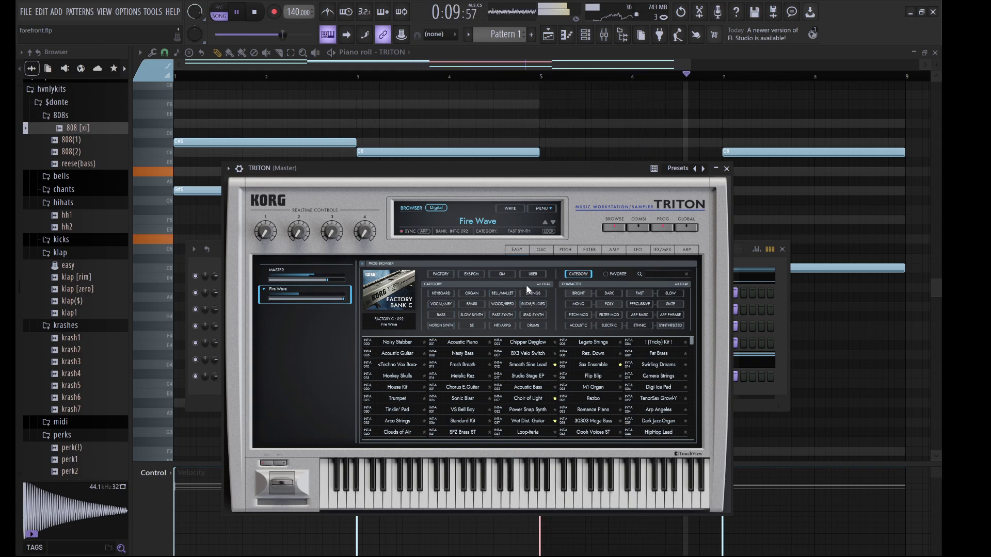
{"action": "left_click", "coordinate": [474, 314]}
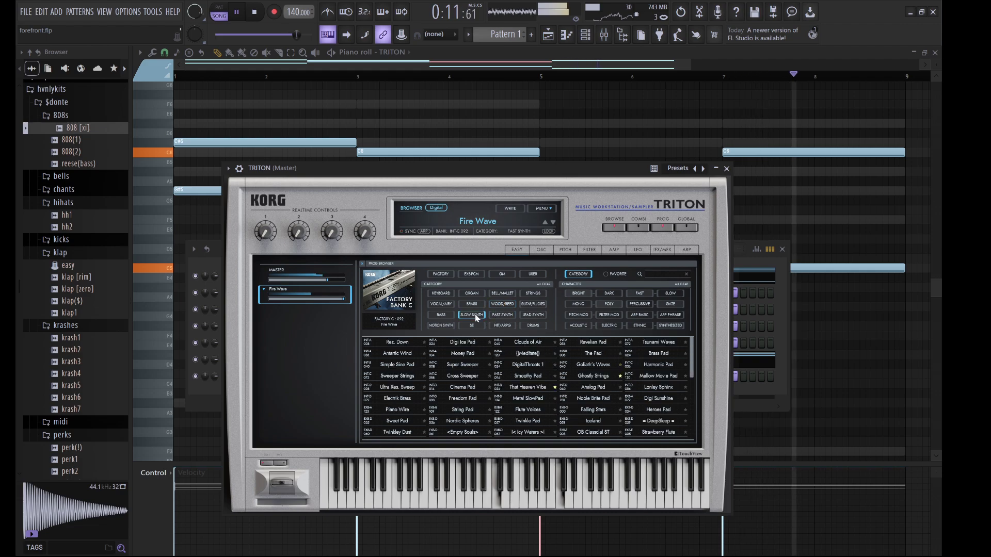
{"action": "left_click", "coordinate": [529, 378]}
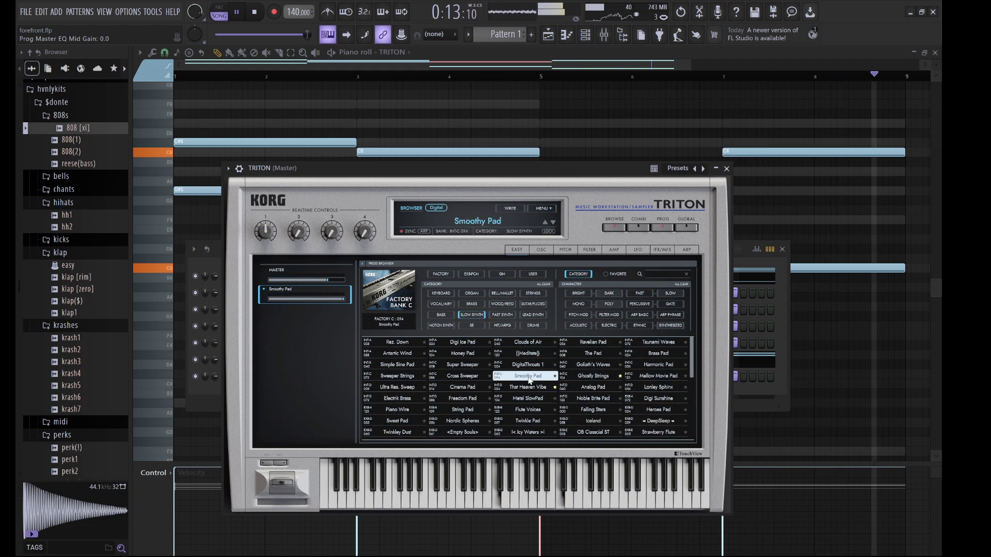
{"action": "left_click", "coordinate": [528, 344]}
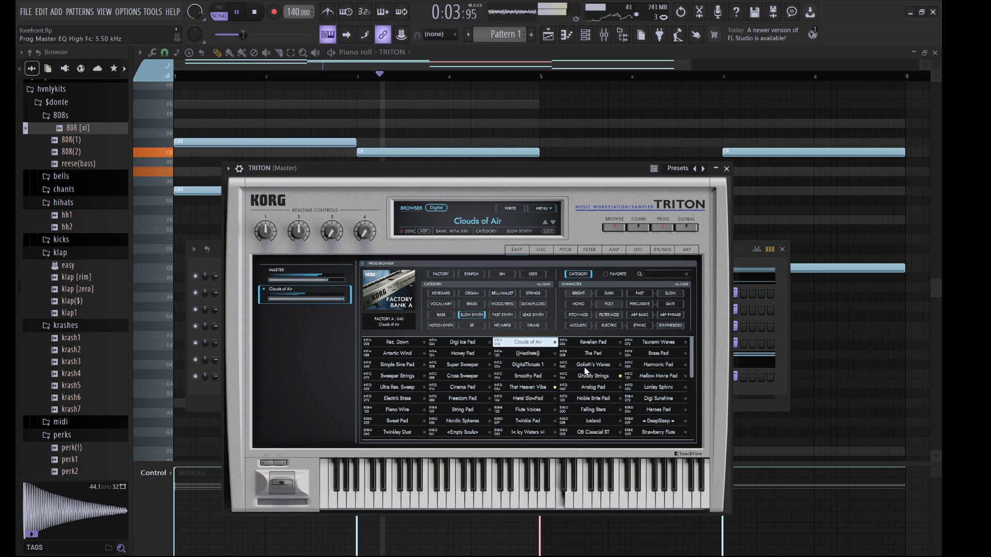
{"action": "left_click", "coordinate": [397, 365]}
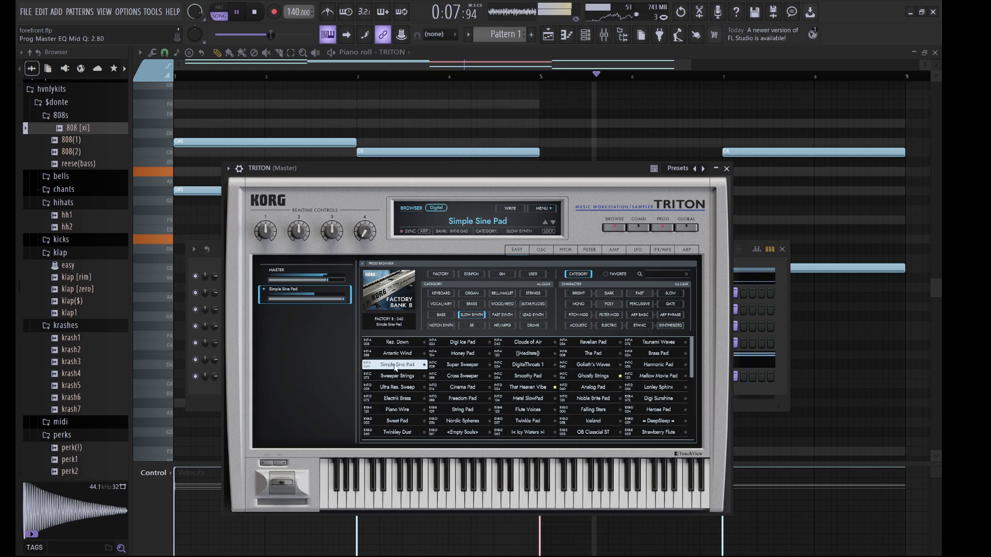
{"action": "left_click", "coordinate": [659, 364]}
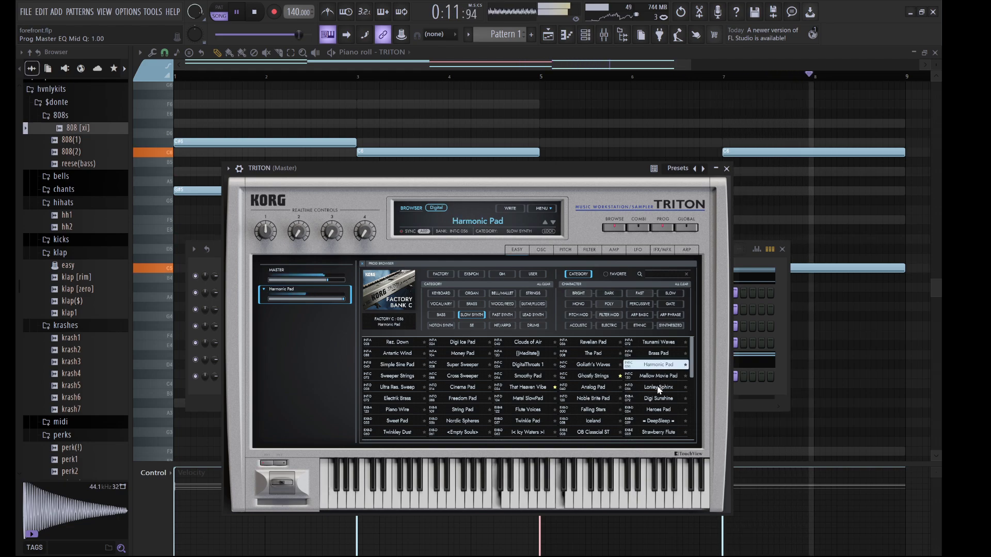
{"action": "left_click", "coordinate": [666, 387]}
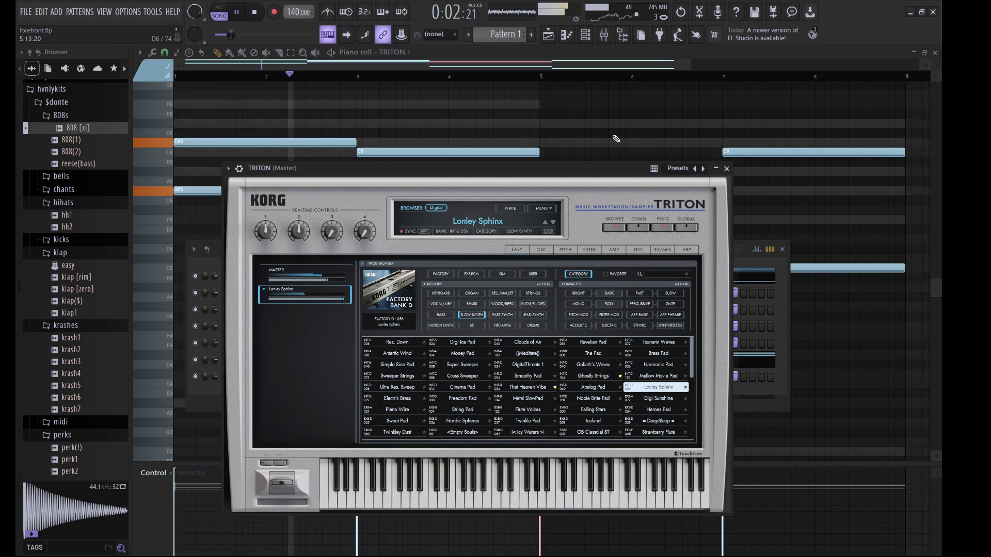
Transpose all the TRITON melody notes up one octave, replay the song and save the project
{"action": "left_click", "coordinate": [613, 118]}
{"action": "key", "text": "ctrl+Up"}
{"action": "key", "text": "space"}
{"action": "key", "text": "space"}
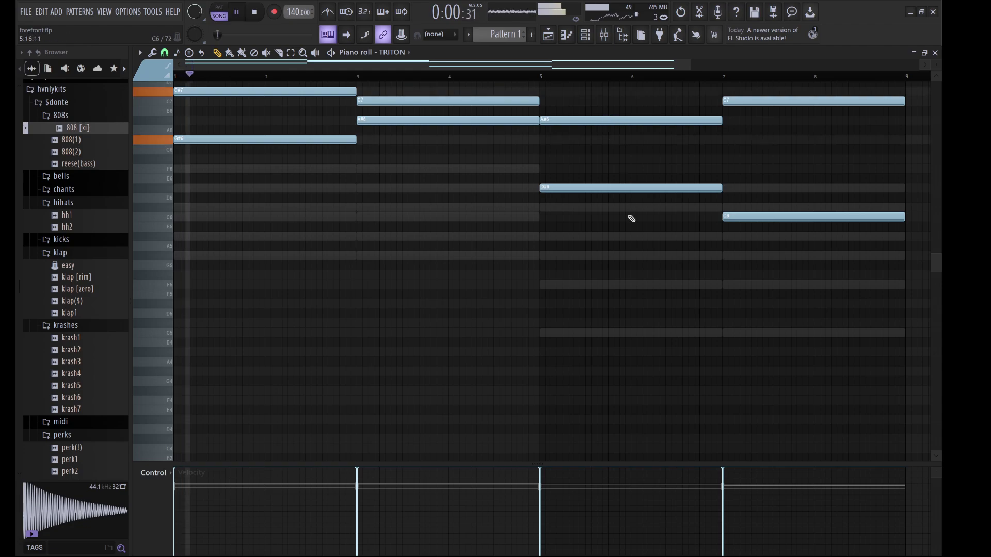
{"action": "key", "text": "ctrl+s"}
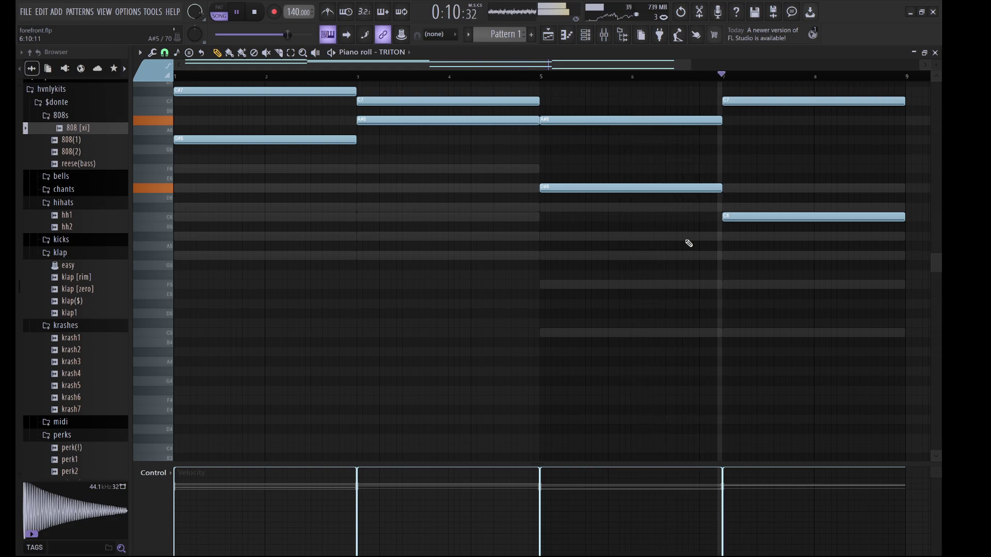
Paste a copy of the TRITON melody notes into the second Sampler channel, then stop playback
{"action": "left_click", "coordinate": [586, 34]}
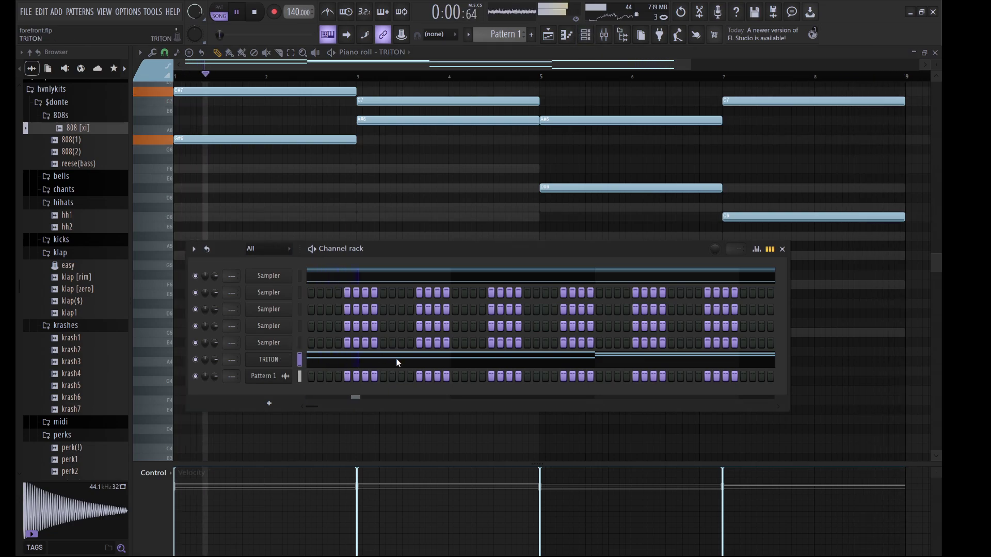
{"action": "left_click", "coordinate": [280, 294]}
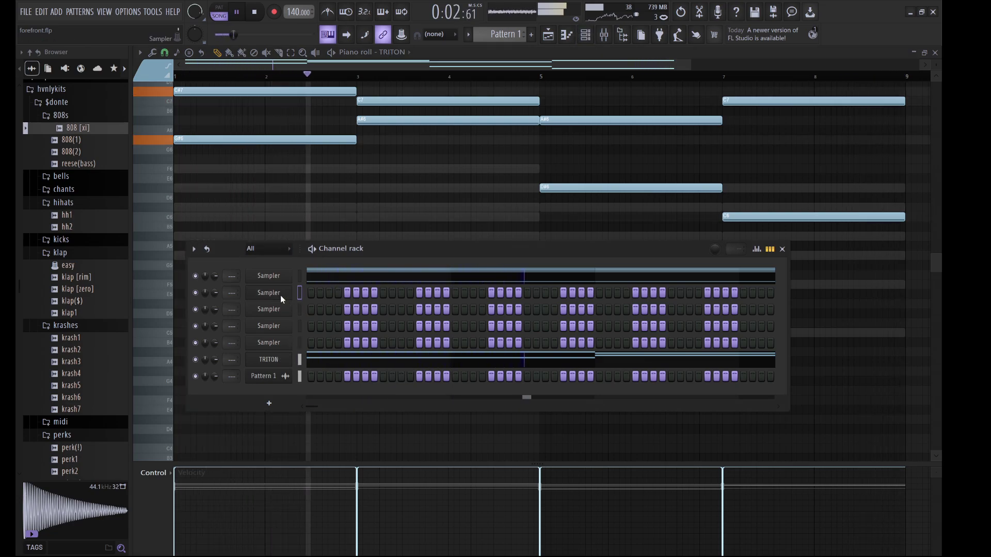
{"action": "key", "text": "ctrl+v"}
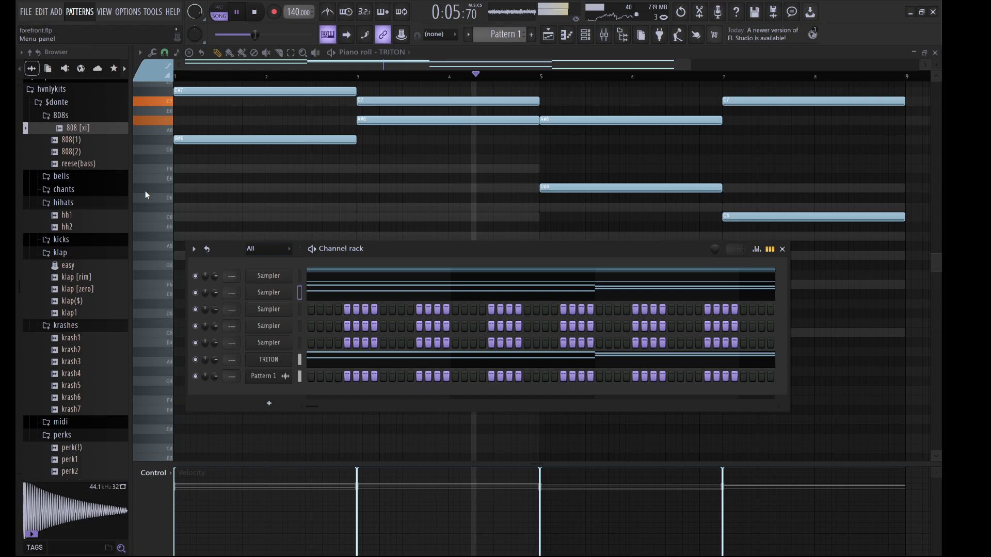
{"action": "key", "text": "space"}
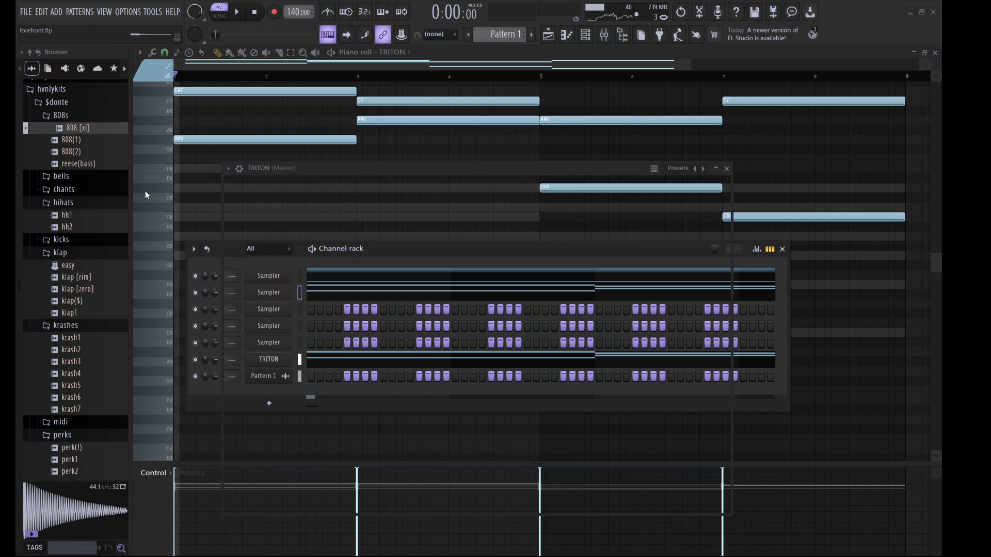
Switch to song mode and place the rendered Pattern 1 #2 audio clip on Track 2 at bar 1
{"action": "key", "text": "l"}
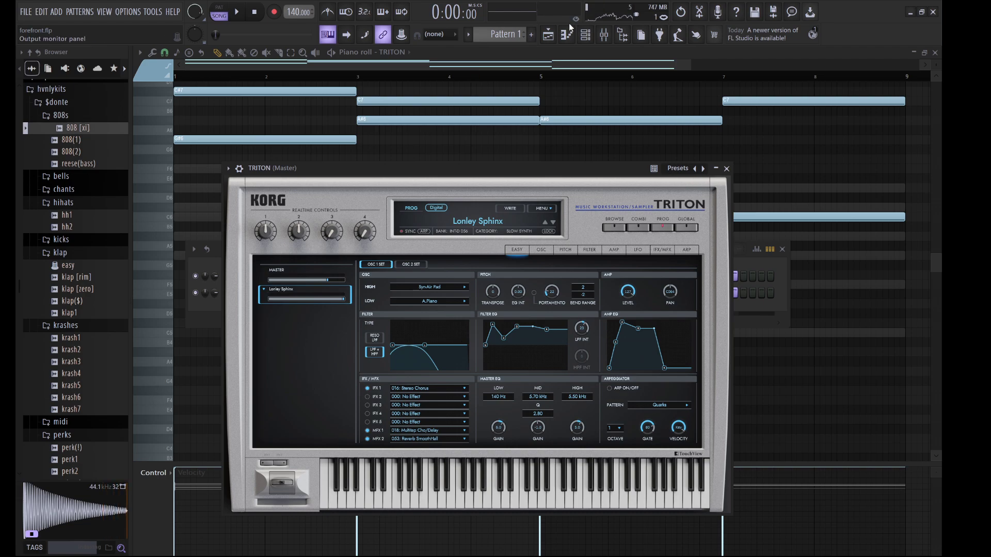
{"action": "left_click", "coordinate": [548, 35]}
{"action": "left_click_drag", "start_coordinate": [165, 113], "coordinate": [351, 122]}
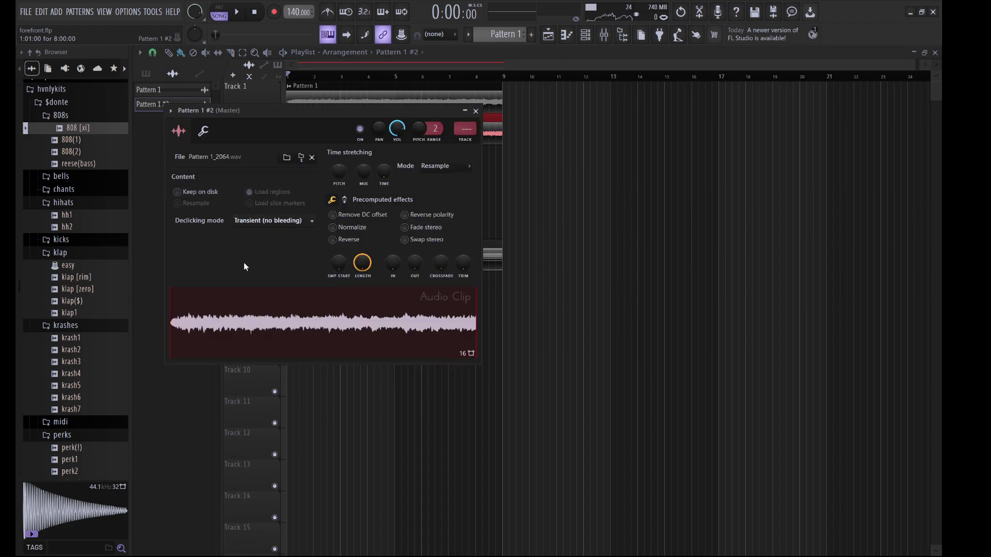
{"action": "key", "text": "Escape"}
Show all channels in the channel rack, cut the notes from the TRITON channel and play the song
{"action": "left_click", "coordinate": [585, 38]}
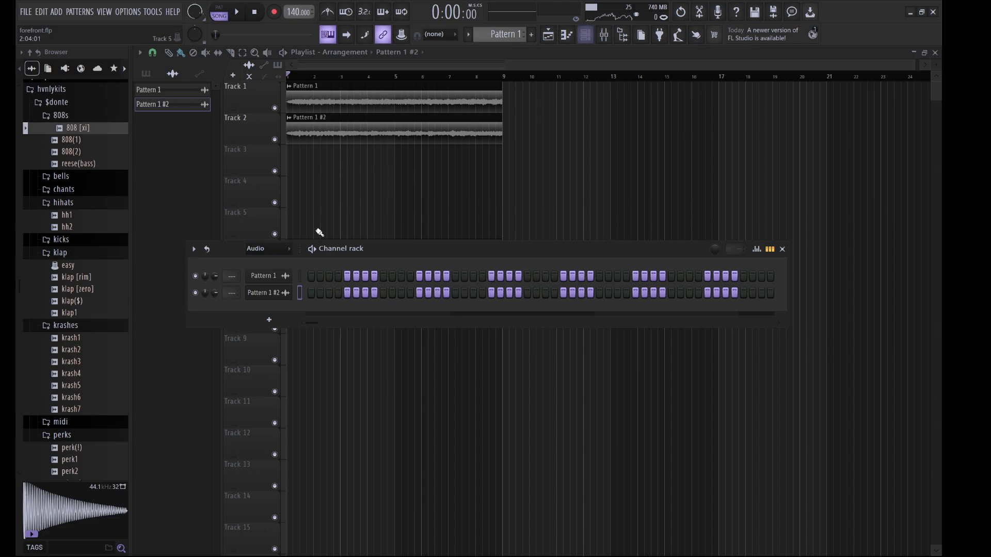
{"action": "scroll", "coordinate": [263, 254], "scroll_direction": "up", "scroll_amount": 1}
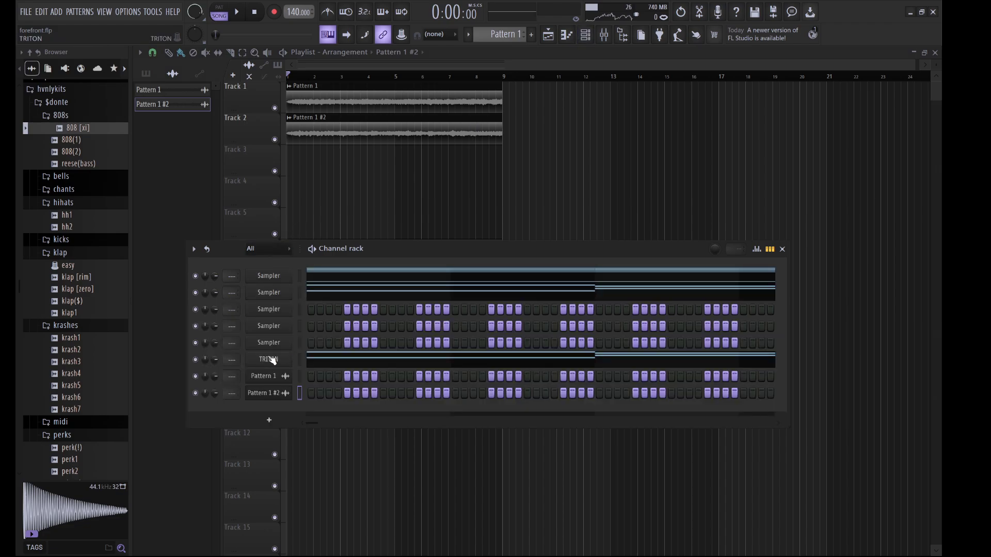
{"action": "left_click", "coordinate": [273, 360]}
{"action": "key", "text": "ctrl+x"}
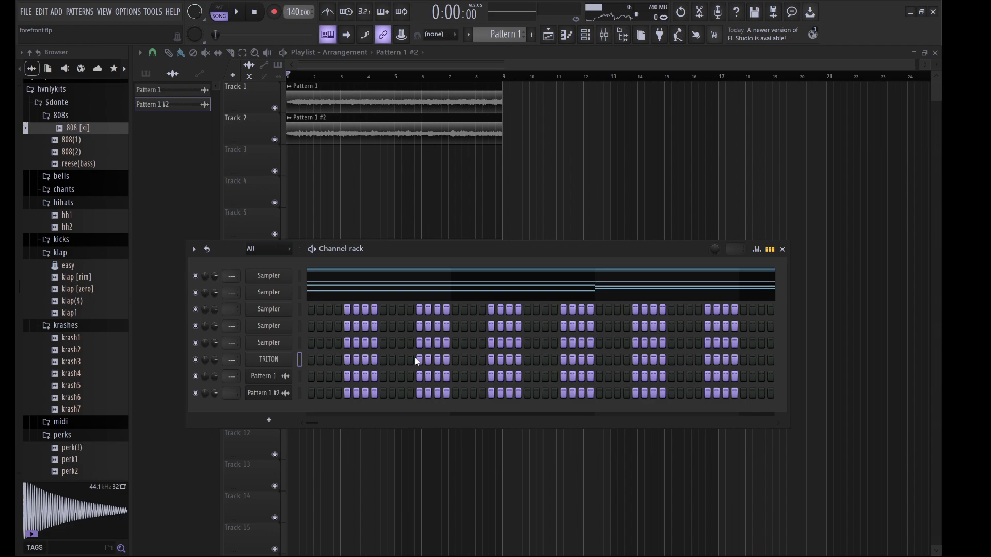
{"action": "key", "text": "space"}
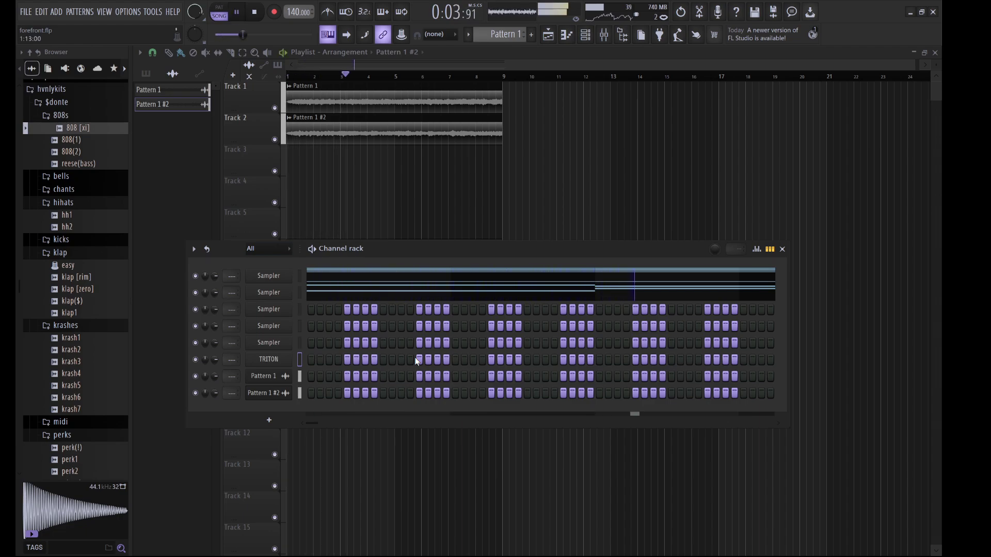
Audition Spanish Guitar from TRITON's Guitar/Plucked category and load the Harp preset
{"action": "left_click", "coordinate": [268, 361]}
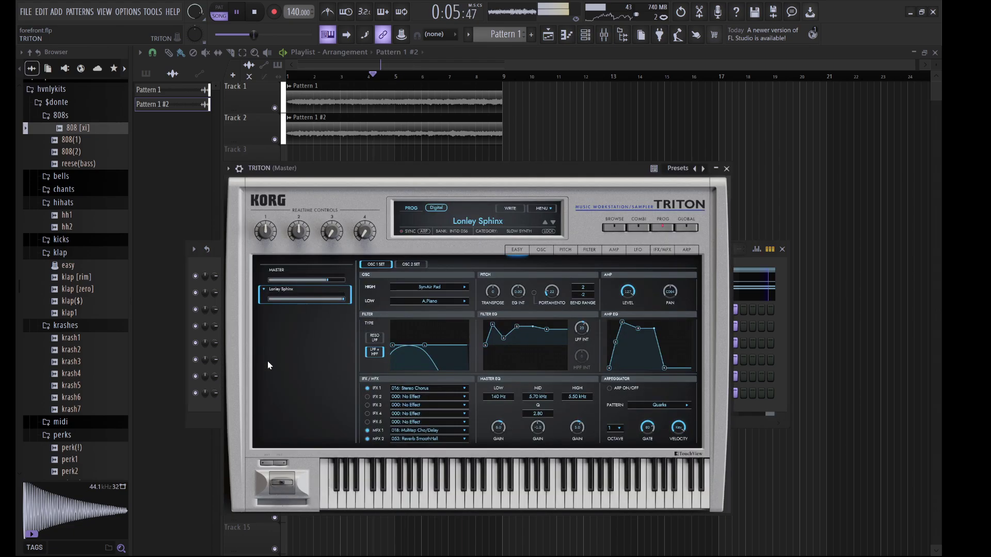
{"action": "left_click", "coordinate": [475, 222]}
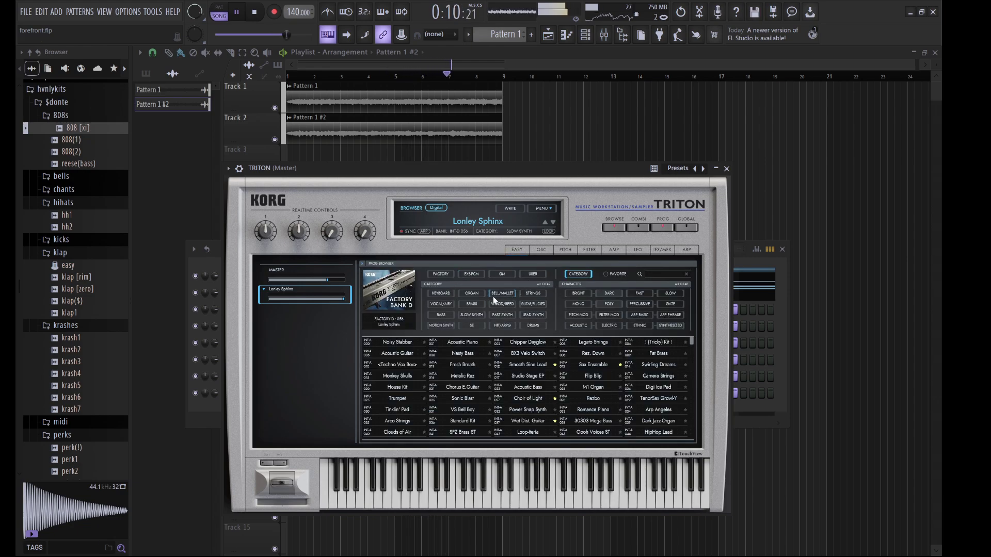
{"action": "left_click", "coordinate": [529, 306]}
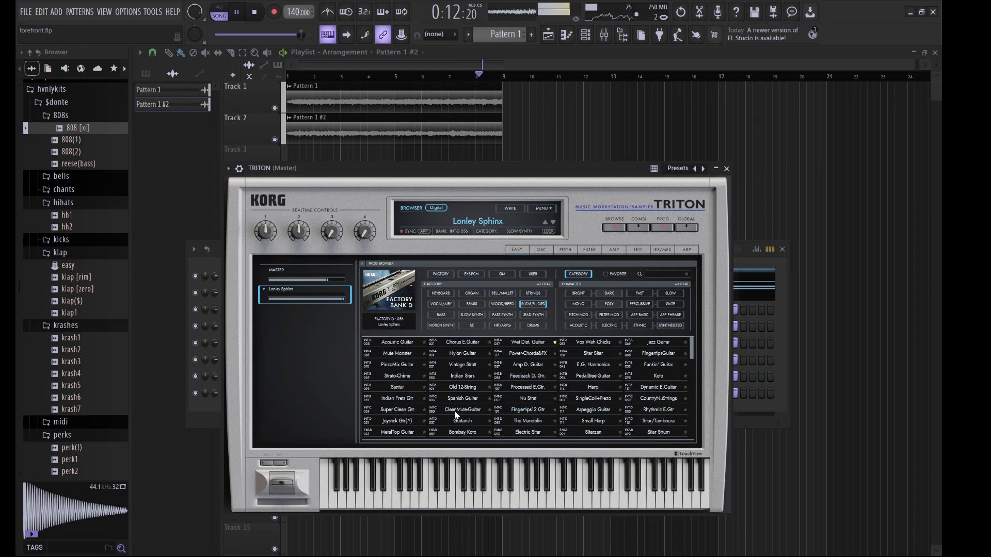
{"action": "left_click", "coordinate": [463, 400]}
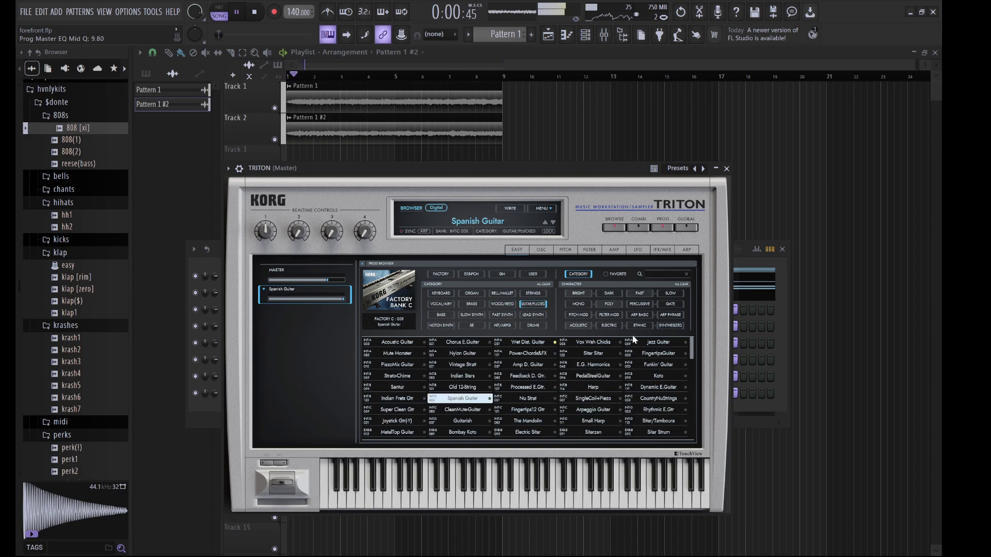
{"action": "left_click", "coordinate": [596, 387]}
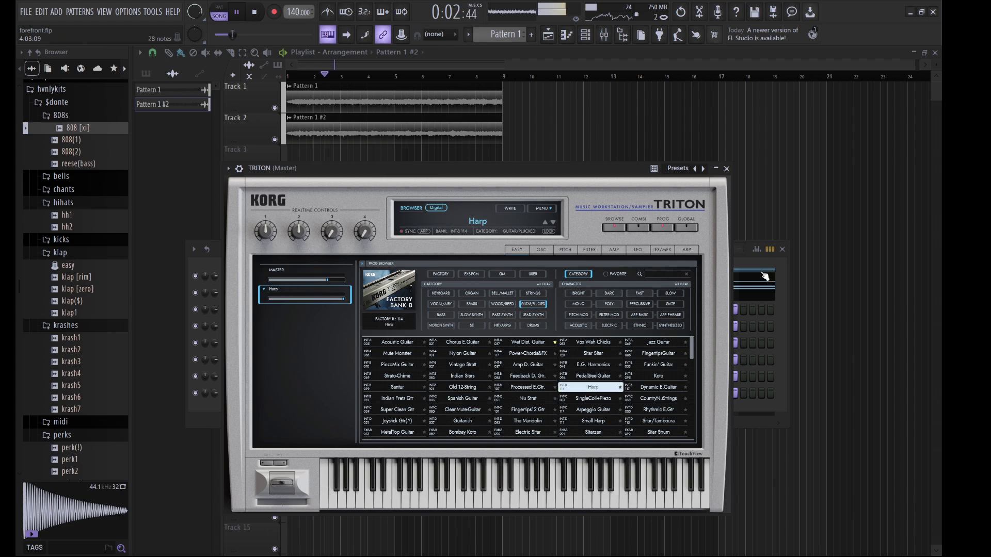
Draw a short four-note harp motif of F6, D#6, F#6 and G#6 in the second half of bar 1
{"action": "key", "text": "F6"}
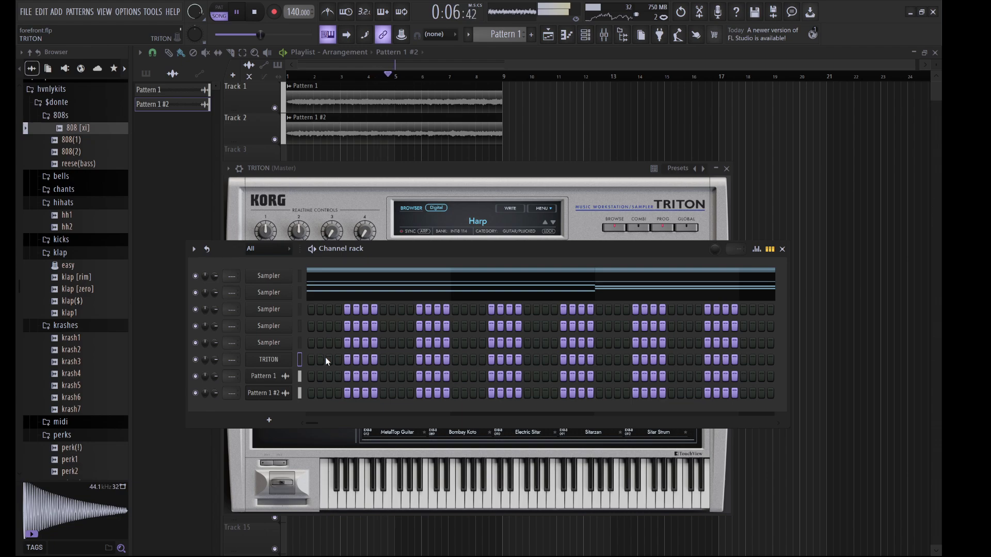
{"action": "key", "text": "F7"}
{"action": "left_click", "coordinate": [237, 288]}
{"action": "key", "text": "space"}
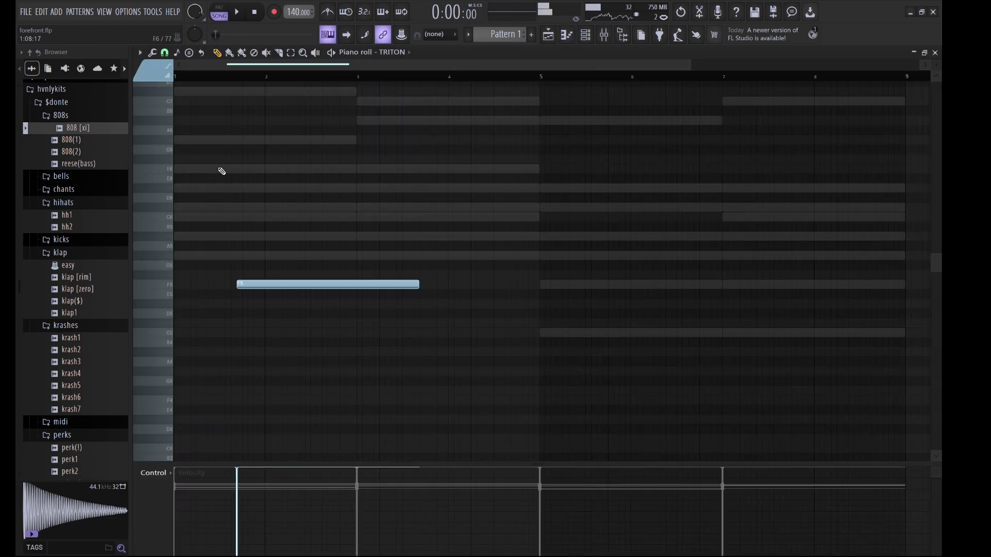
{"action": "mouse_move", "coordinate": [266, 180]}
{"action": "left_mouse_down"}
{"action": "mouse_move", "coordinate": [261, 159]}
{"action": "mouse_move", "coordinate": [250, 171]}
{"action": "left_mouse_up"}
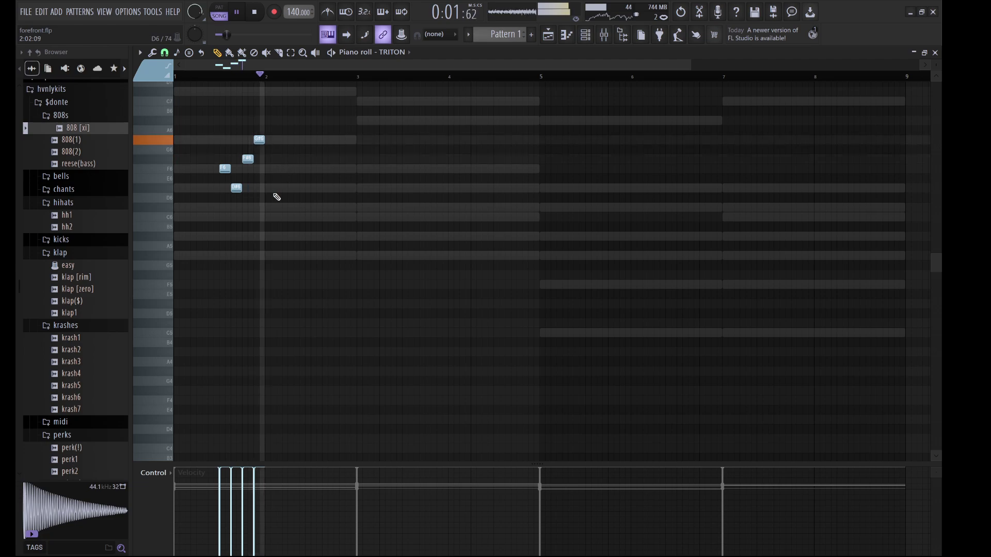
{"action": "key", "text": "space"}
Duplicate the four-note motif into bar 2, and duplicate the two-bar phrase into bars 3 and 4
{"action": "left_click_drag", "start_coordinate": [299, 227], "coordinate": [190, 128]}
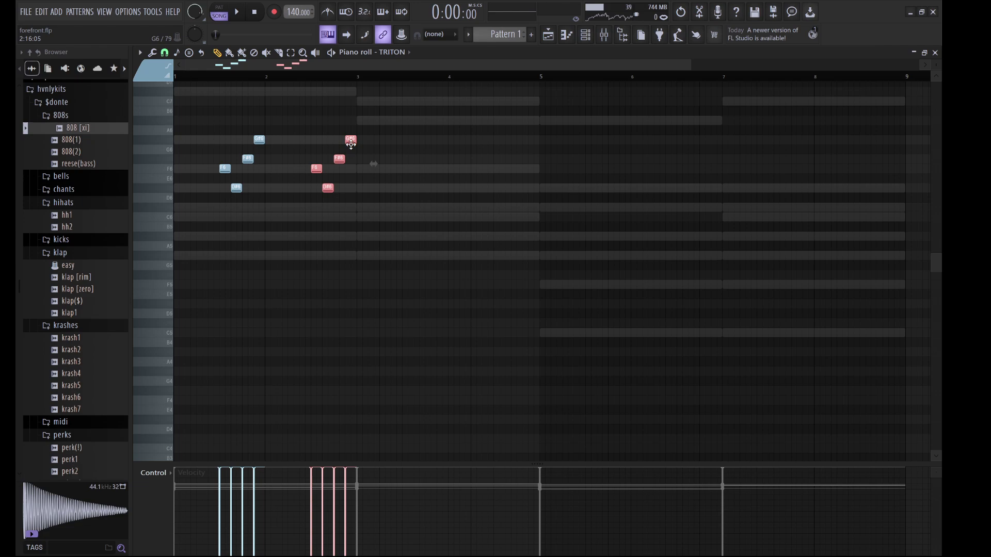
{"action": "key", "text": "space"}
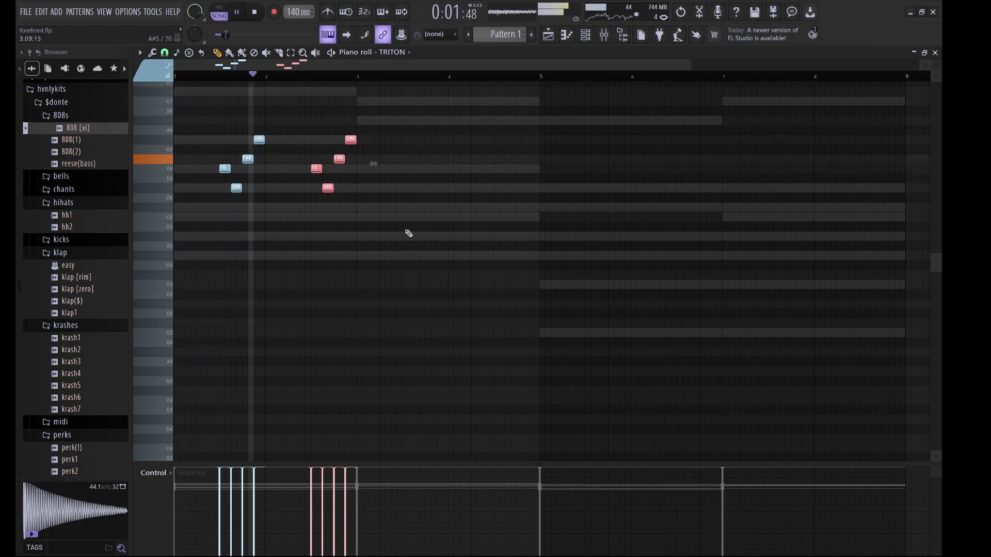
{"action": "key", "text": "ctrl+d"}
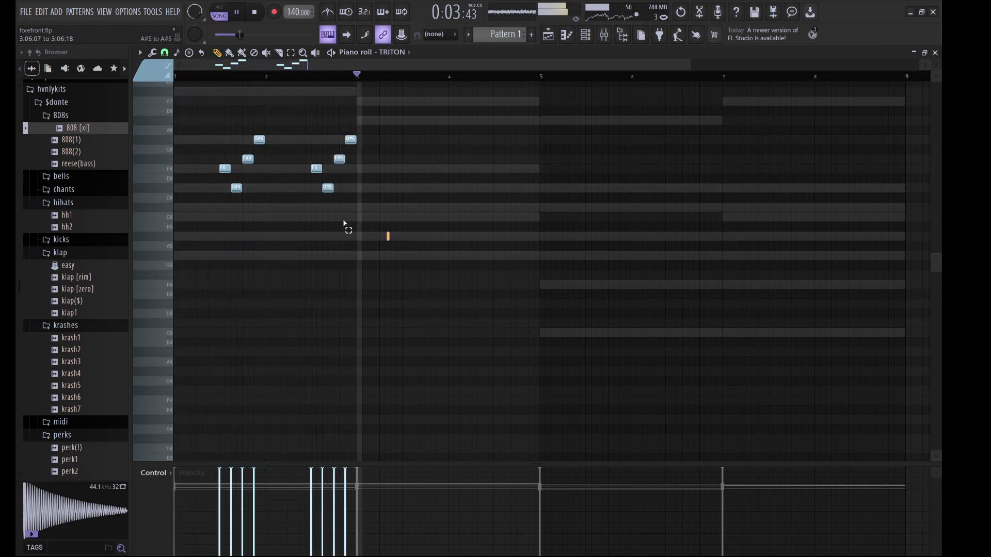
{"action": "mouse_move", "coordinate": [390, 240]}
{"action": "left_mouse_down"}
{"action": "mouse_move", "coordinate": [290, 190]}
{"action": "mouse_move", "coordinate": [246, 138]}
{"action": "mouse_move", "coordinate": [216, 127]}
{"action": "mouse_move", "coordinate": [267, 139]}
{"action": "mouse_move", "coordinate": [259, 139]}
{"action": "left_mouse_up"}
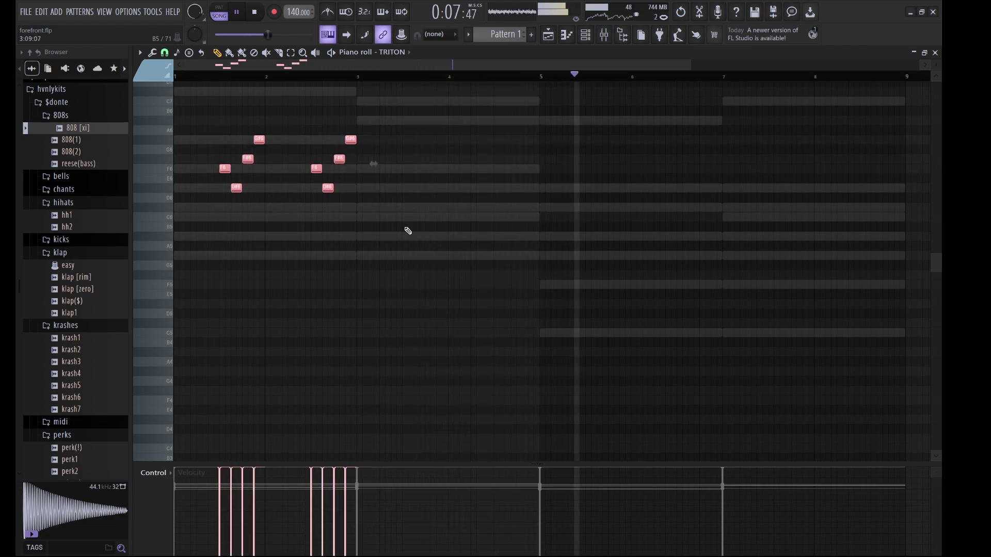
{"action": "left_click_drag", "start_coordinate": [405, 232], "coordinate": [173, 91], "text": "ctrl"}
{"action": "key", "text": "ctrl+b"}
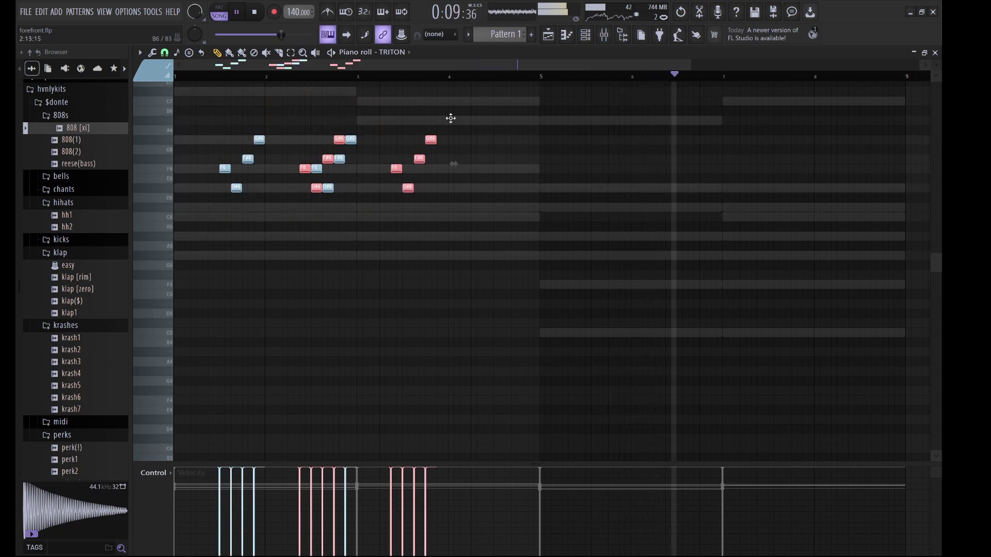
{"action": "left_click_drag", "start_coordinate": [466, 126], "coordinate": [449, 129]}
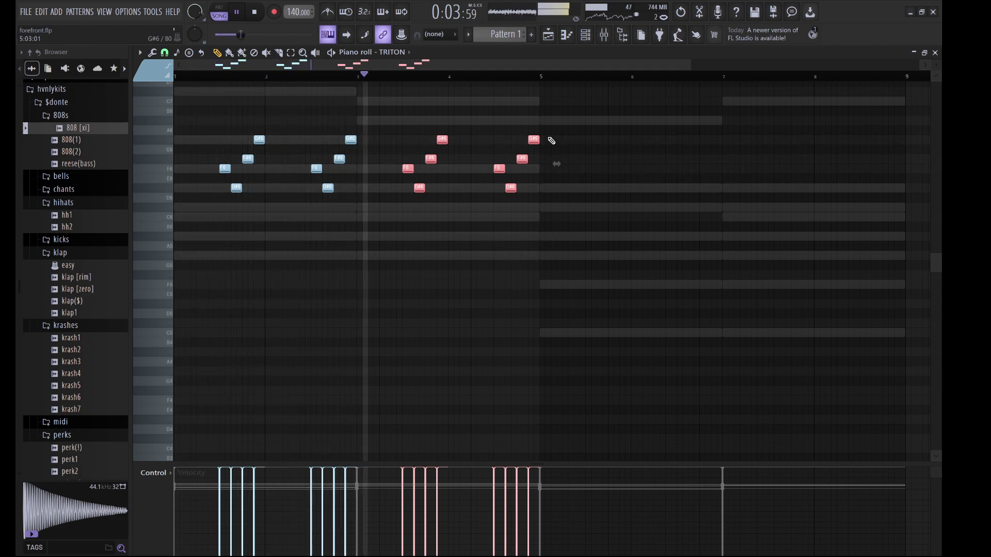
Duplicate the four-bar harp phrase into bars 5 to 8
{"action": "left_click_drag", "start_coordinate": [550, 144], "coordinate": [248, 117]}
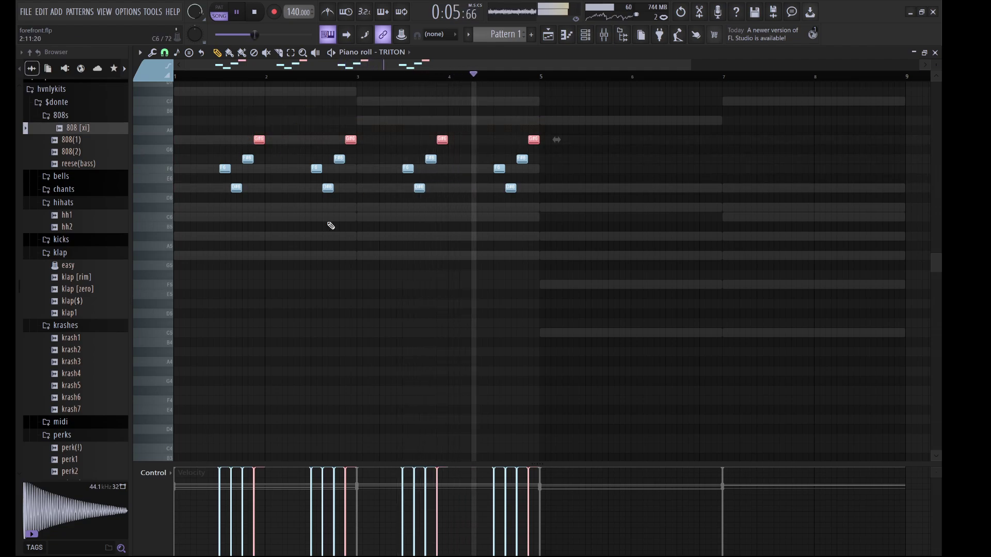
{"action": "key", "text": "ctrl+d"}
{"action": "left_click_drag", "start_coordinate": [597, 259], "coordinate": [212, 110]}
{"action": "key", "text": "ctrl+b"}
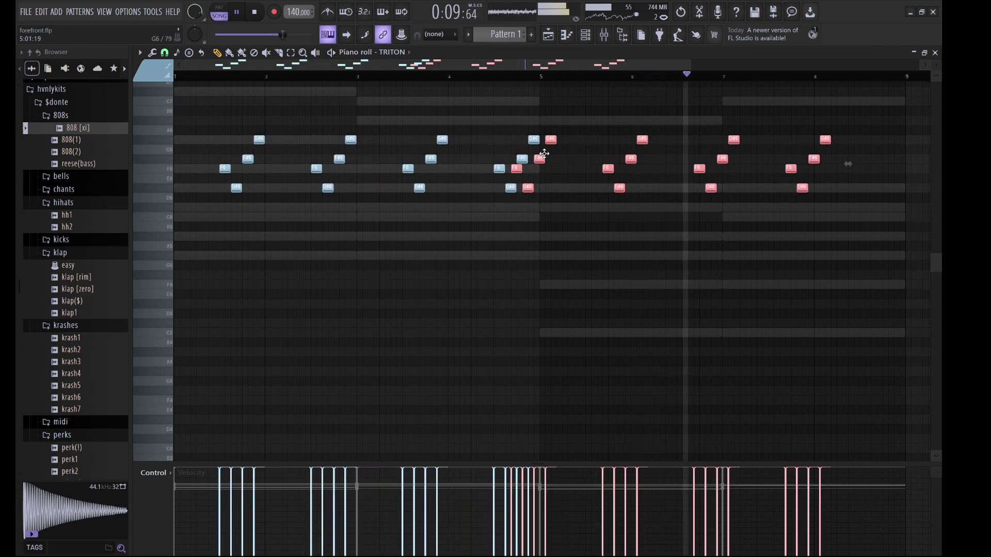
{"action": "left_click_drag", "start_coordinate": [610, 151], "coordinate": [622, 151]}
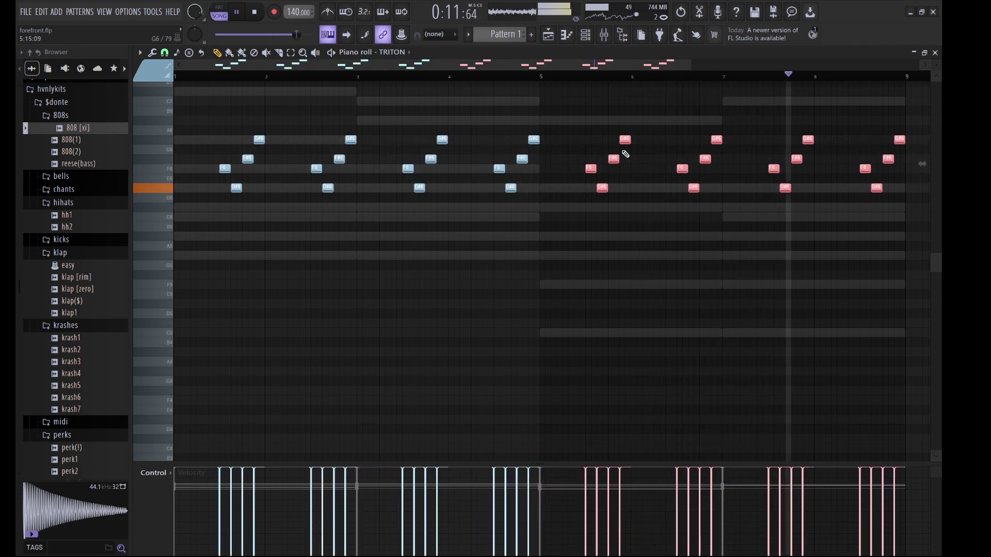
Lower the last G#6 notes of bars 5, 6 and 7 to C#6 and save the project
{"action": "left_click_drag", "start_coordinate": [889, 146], "coordinate": [614, 120]}
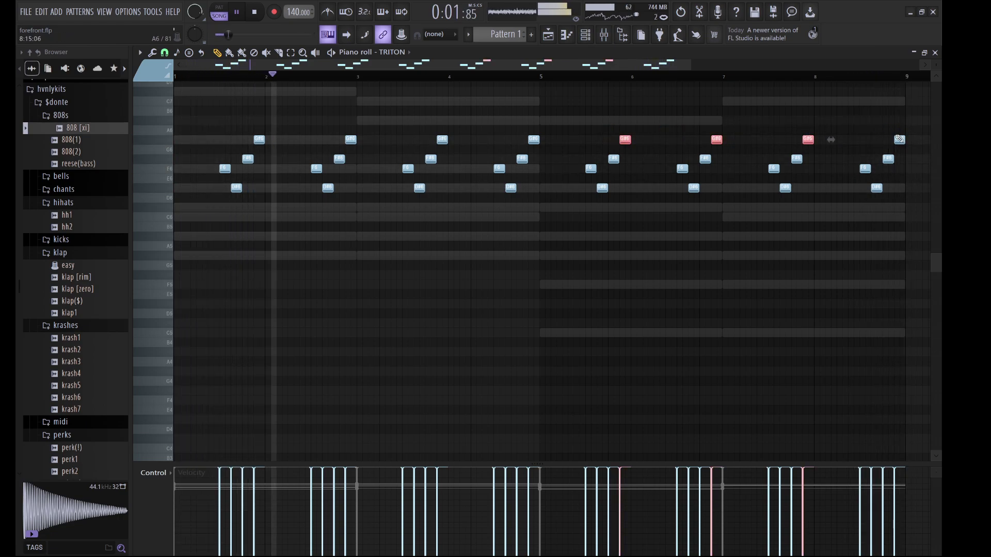
{"action": "key", "text": "shift+Down"}
{"action": "key", "text": "shift+Down"}
{"action": "key", "text": "shift+Down"}
{"action": "key", "text": "shift+Down"}
{"action": "key", "text": "shift+Down"}
{"action": "key", "text": "shift+Down"}
{"action": "key", "text": "shift+Down"}
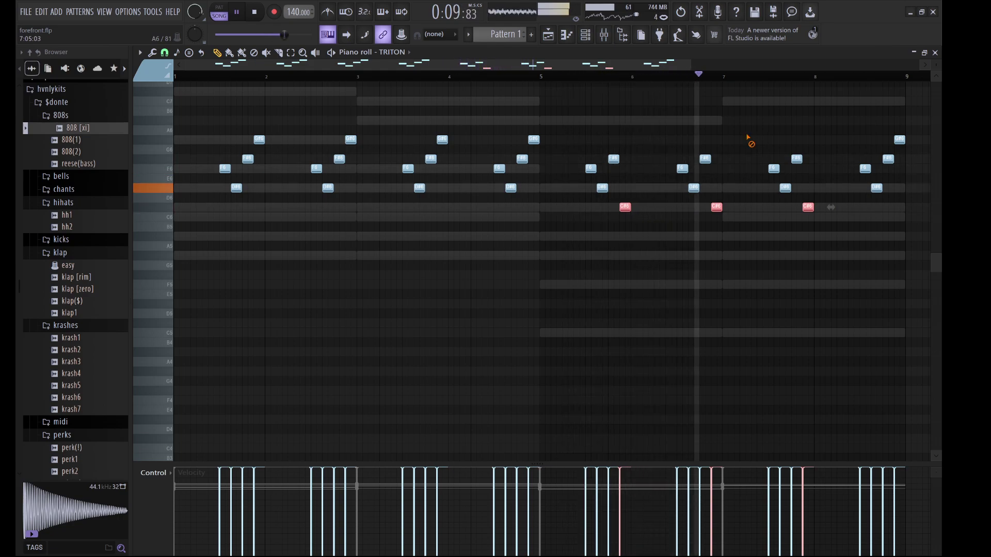
{"action": "key", "text": "ctrl+d"}
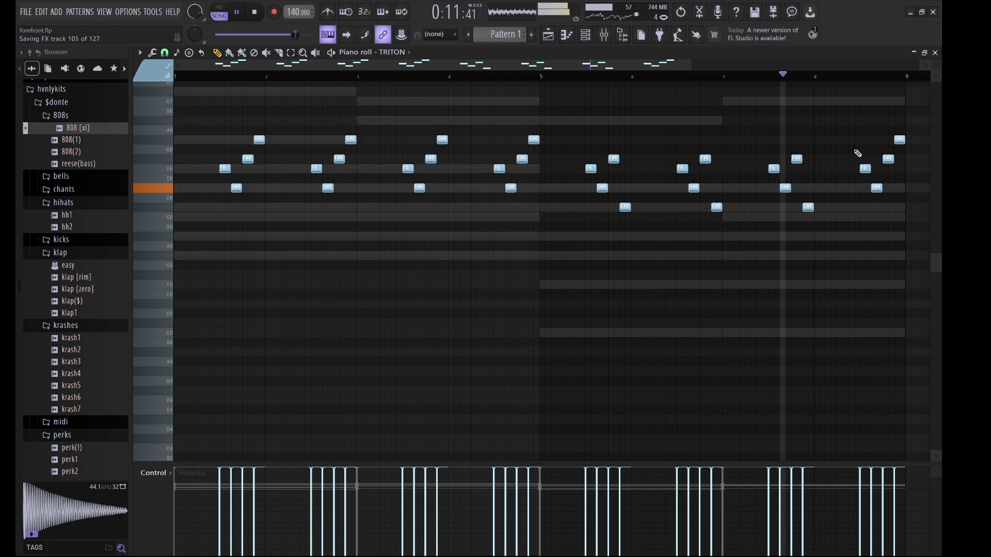
Add a short G#6 note ahead of bar 8's motif and lower that motif's last note to C#6
{"action": "left_click", "coordinate": [848, 140]}
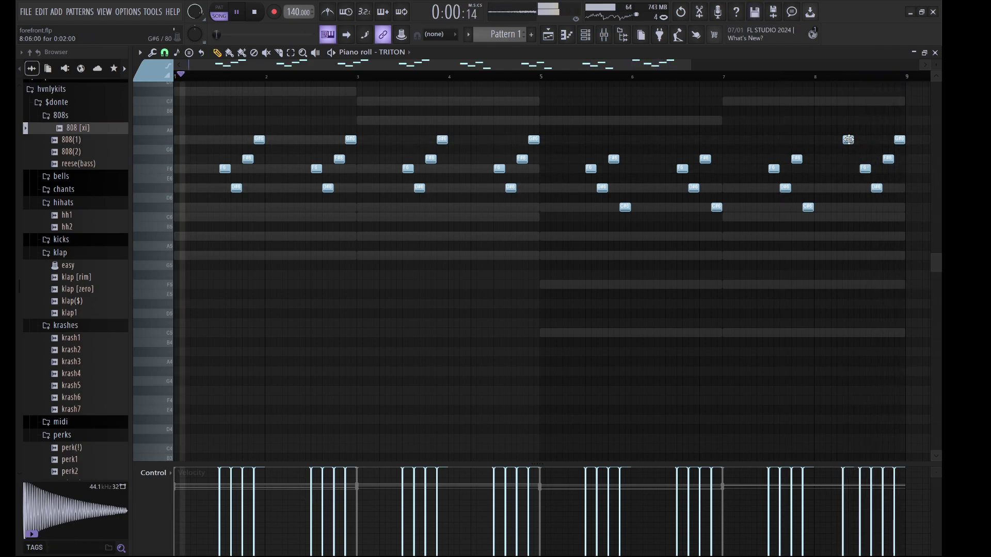
{"action": "mouse_move", "coordinate": [848, 140]}
{"action": "left_mouse_down"}
{"action": "mouse_move", "coordinate": [852, 156]}
{"action": "mouse_move", "coordinate": [854, 139]}
{"action": "left_mouse_up"}
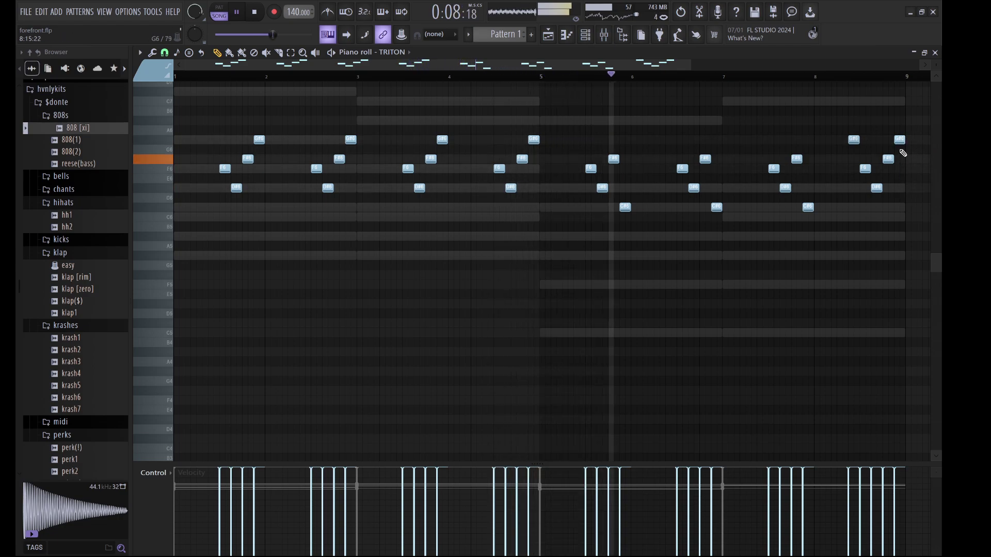
{"action": "left_click_drag", "start_coordinate": [897, 154], "coordinate": [898, 207]}
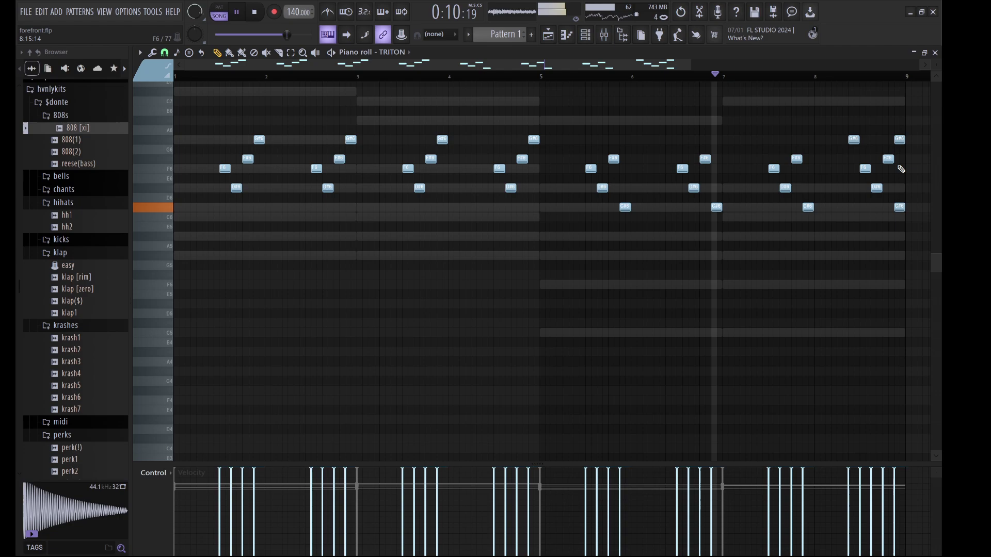
{"action": "left_click_drag", "start_coordinate": [900, 141], "coordinate": [900, 208]}
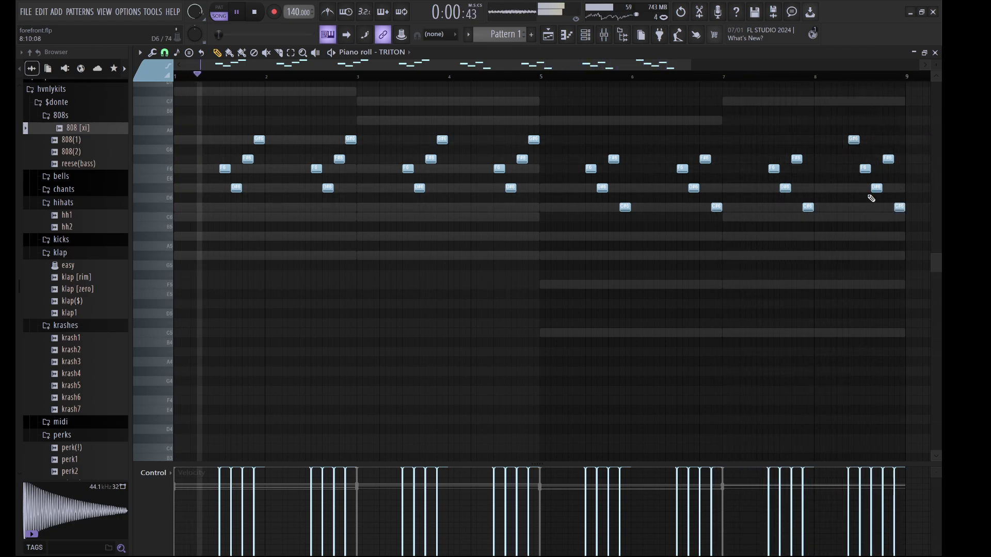
{"action": "left_click_drag", "start_coordinate": [867, 139], "coordinate": [841, 141]}
{"action": "left_click", "coordinate": [899, 207]}
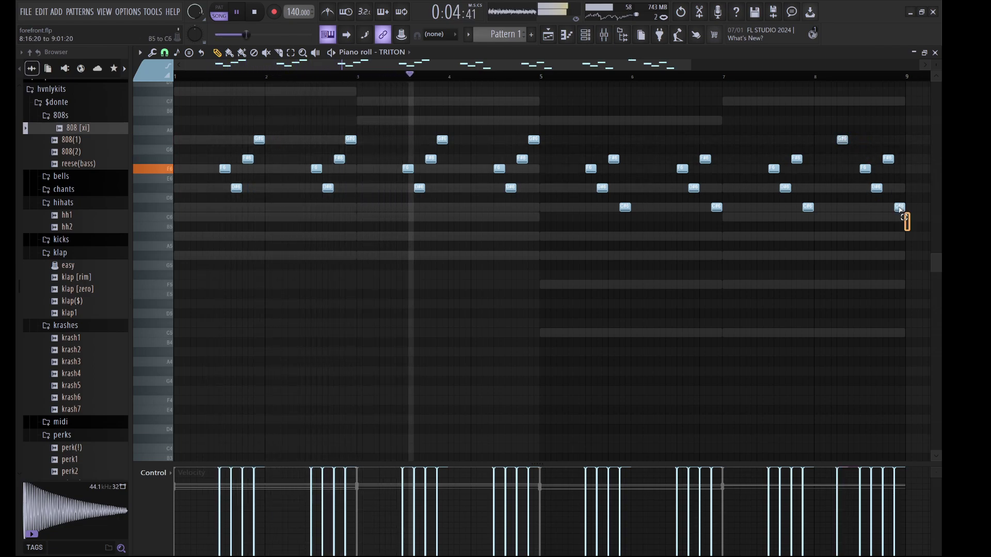
Raise bar 8's last note to F6 and move that bar's lone G#6 note an eighth note earlier
{"action": "key", "text": "Up"}
{"action": "key", "text": "Up"}
{"action": "key", "text": "Up"}
{"action": "key", "text": "Up"}
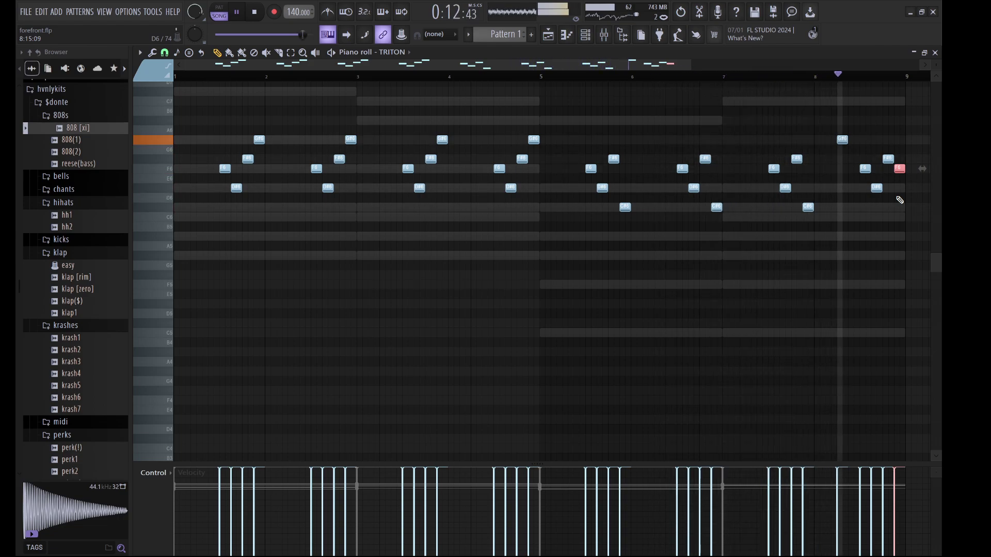
{"action": "left_click", "coordinate": [838, 140]}
{"action": "left_click_drag", "start_coordinate": [836, 141], "coordinate": [831, 140]}
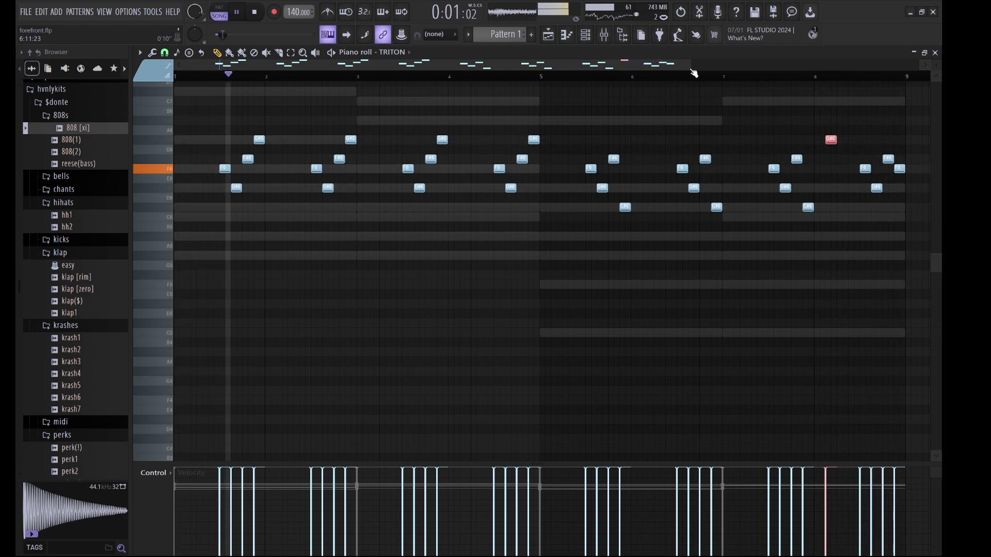
Copy the harp notes from TRITON into the third Sampler channel and render the pattern as an audio clip
{"action": "left_click", "coordinate": [585, 35]}
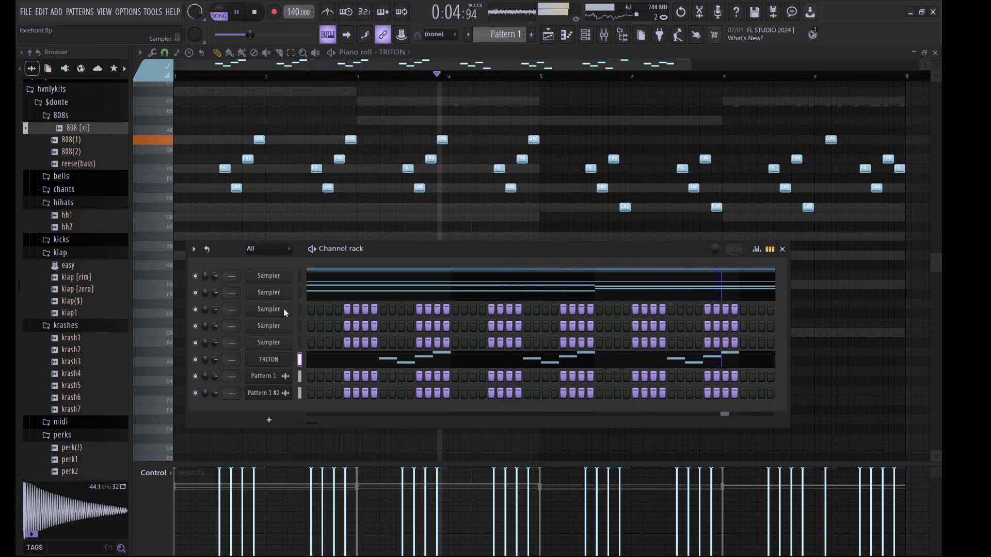
{"action": "key", "text": "ctrl+v"}
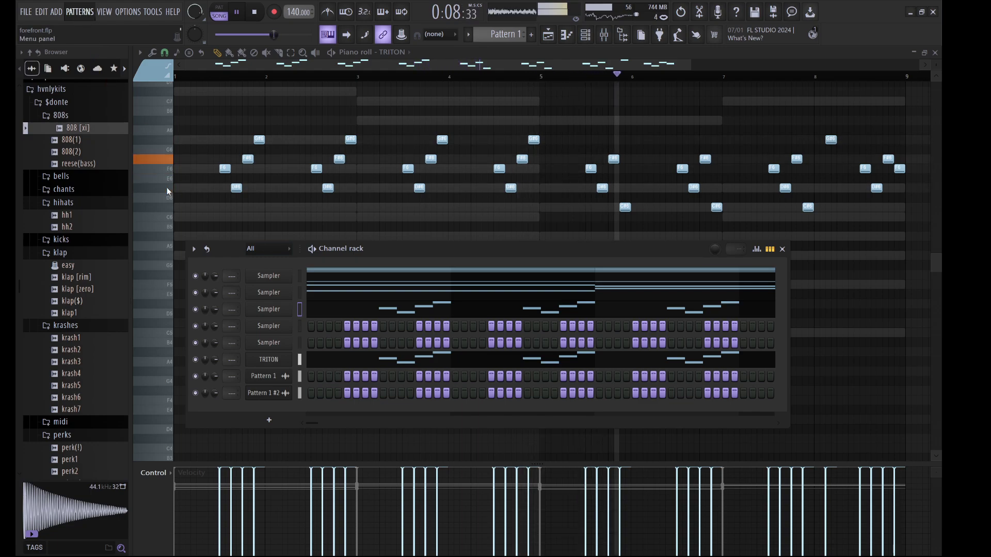
{"action": "key", "text": "space"}
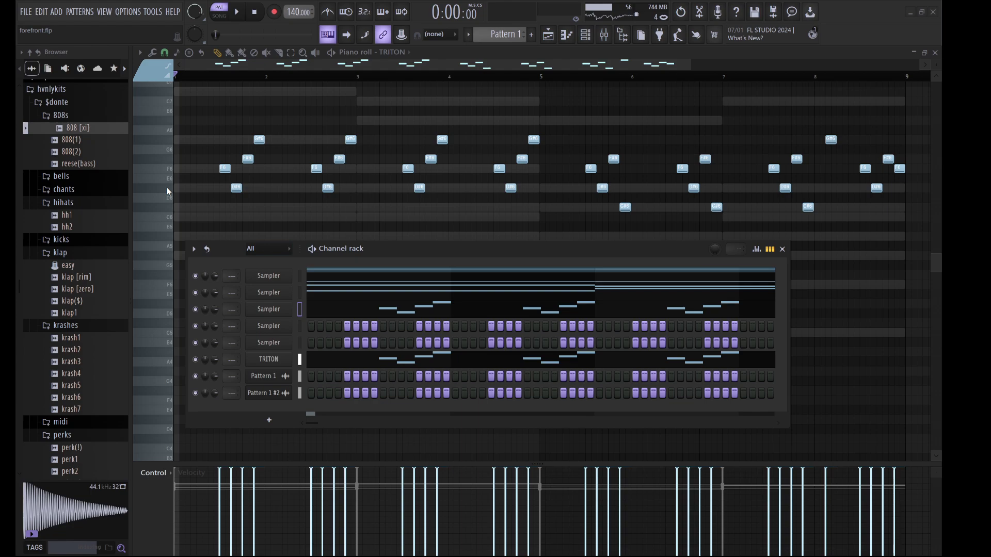
{"action": "key", "text": "ctrl+s"}
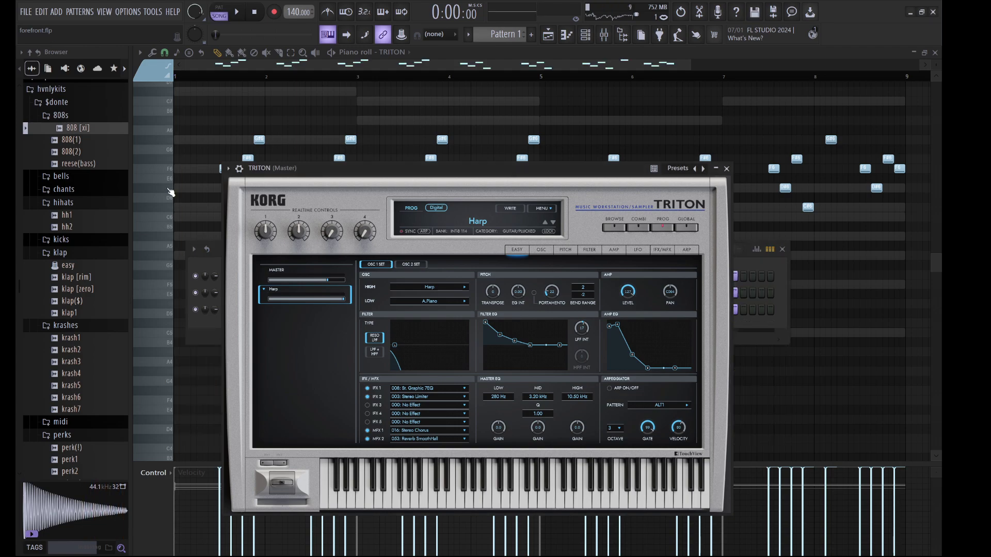
Set the Pattern 1 #3 audio clip's declicking mode to Generic (bleeding) and display all channels in the rack
{"action": "left_click", "coordinate": [218, 263]}
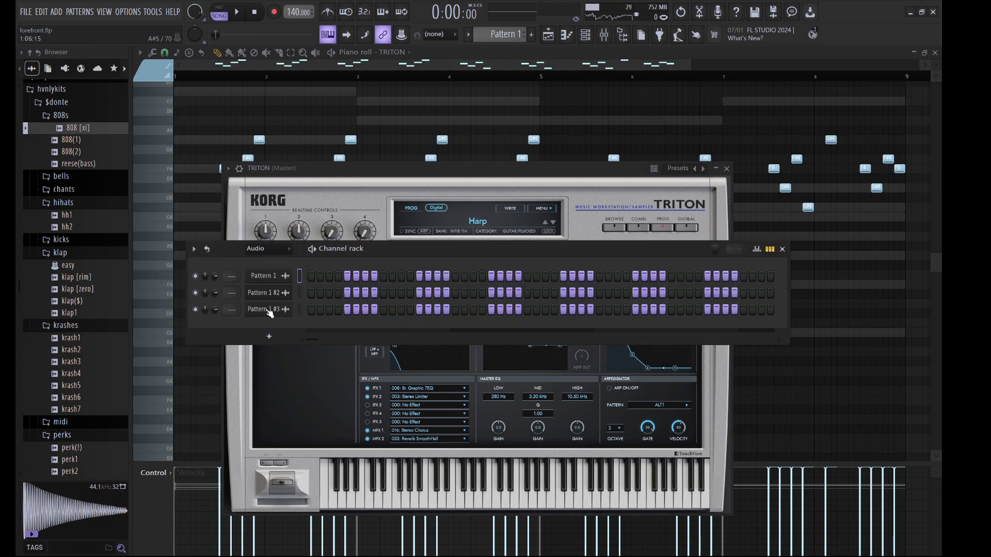
{"action": "left_click", "coordinate": [270, 312]}
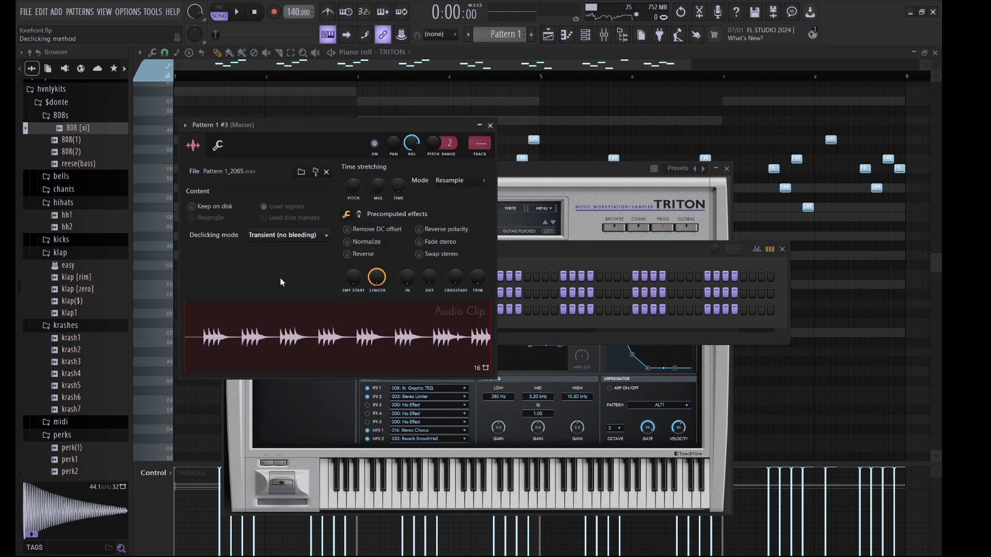
{"action": "left_click", "coordinate": [508, 262]}
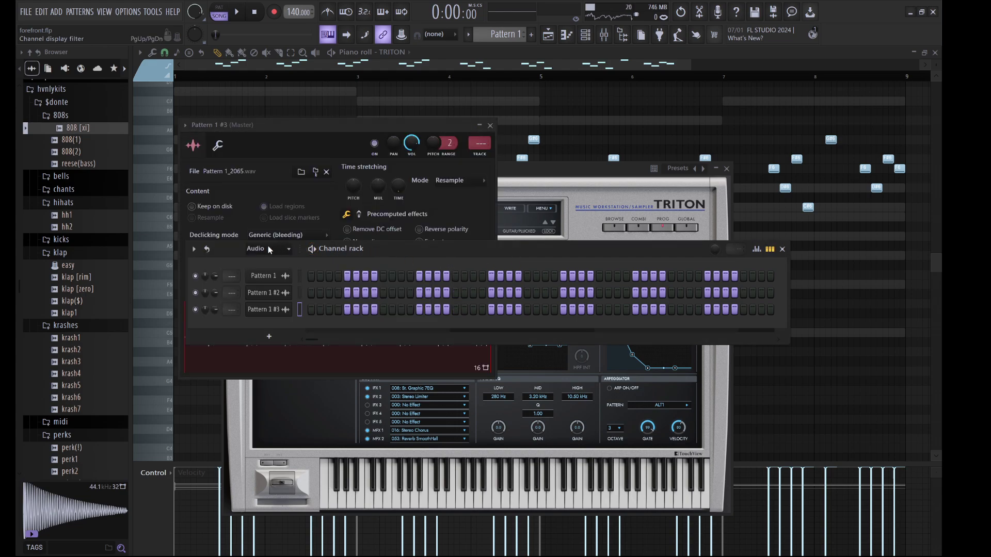
{"action": "left_click", "coordinate": [264, 261]}
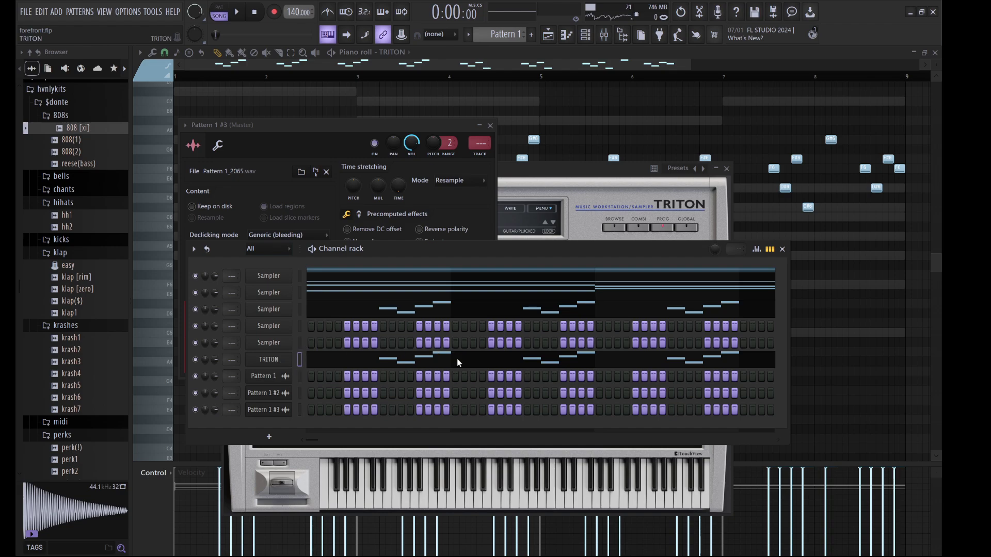
Cut the harp notes from the TRITON channel and place the Pattern 1 #3 clip at bar 1 of Track 3
{"action": "key", "text": "ctrl+x"}
{"action": "left_click", "coordinate": [549, 33]}
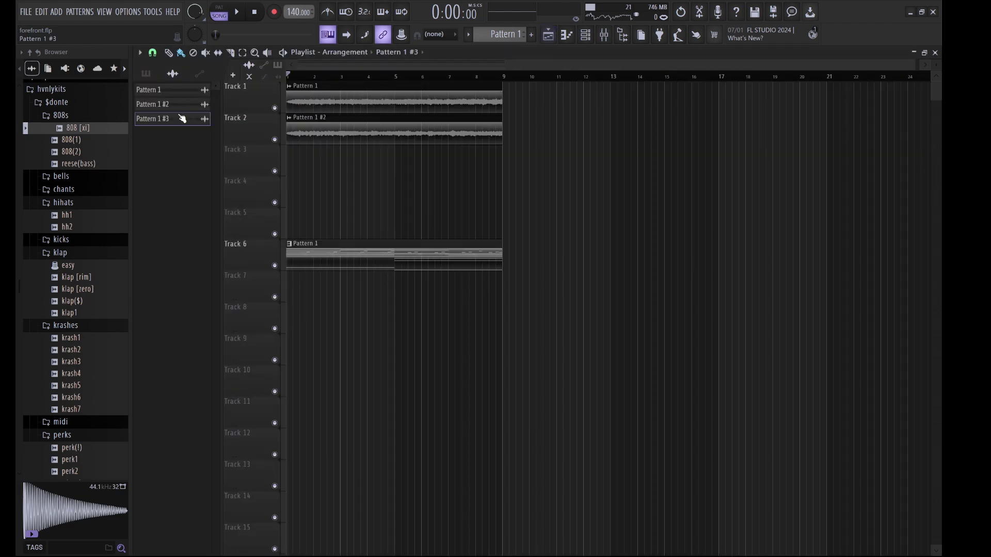
{"action": "left_click_drag", "start_coordinate": [162, 127], "coordinate": [282, 151]}
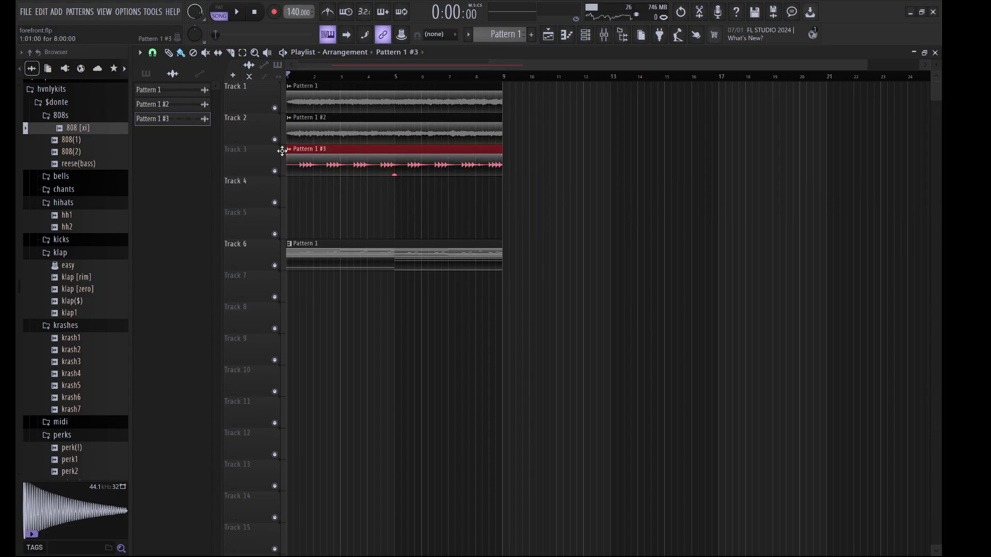
Load the Koto program from TRITON's Guitar/Plucked category
{"action": "left_click", "coordinate": [590, 37]}
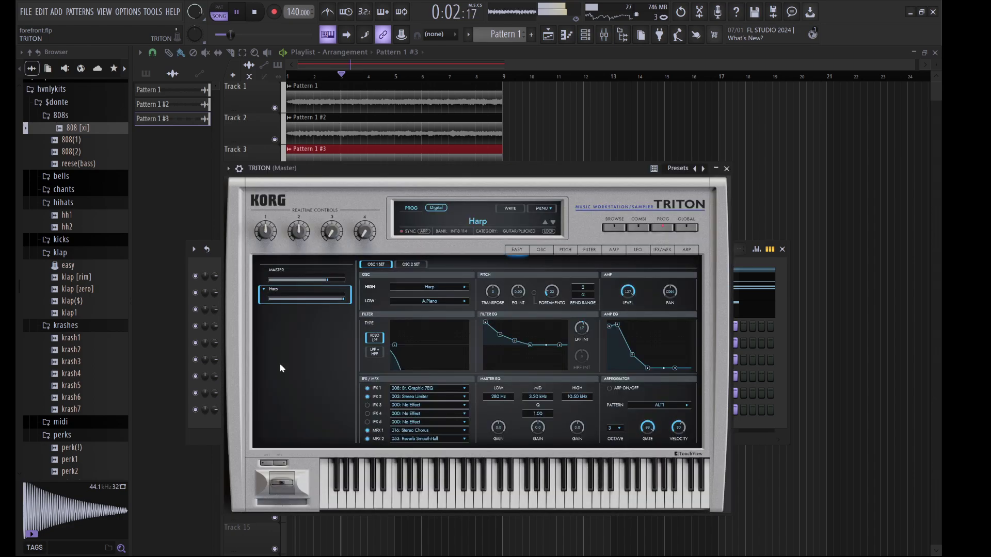
{"action": "left_click", "coordinate": [476, 224]}
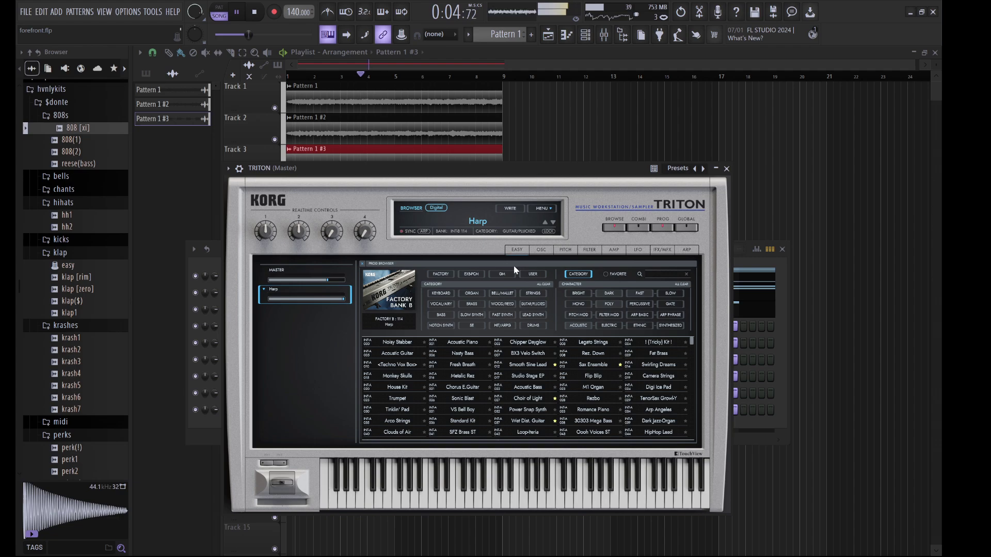
{"action": "left_click", "coordinate": [533, 308]}
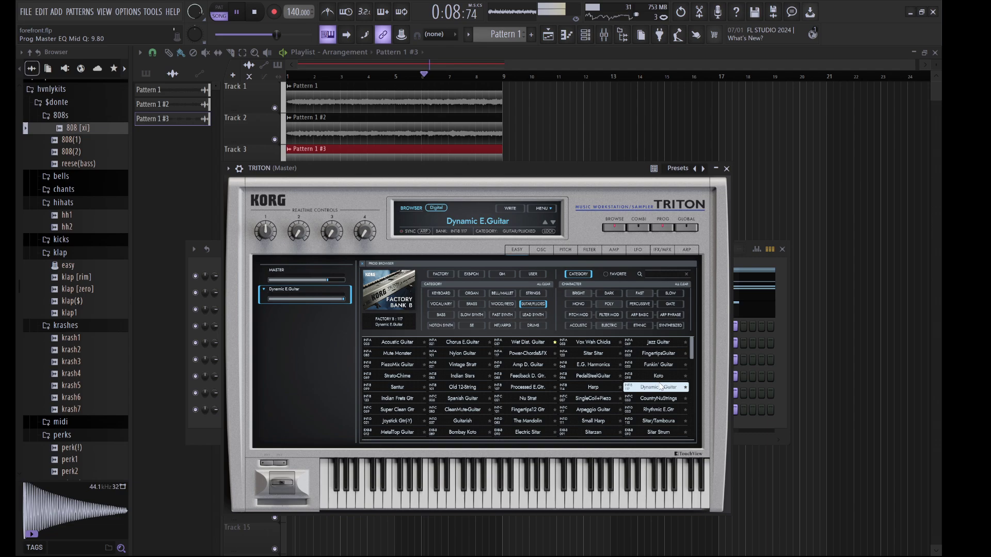
Draw a short four-note koto motif of G#6, F#6, F6 and F#6 at the start of bar 1 in TRITON's piano roll
{"action": "left_click", "coordinate": [741, 255]}
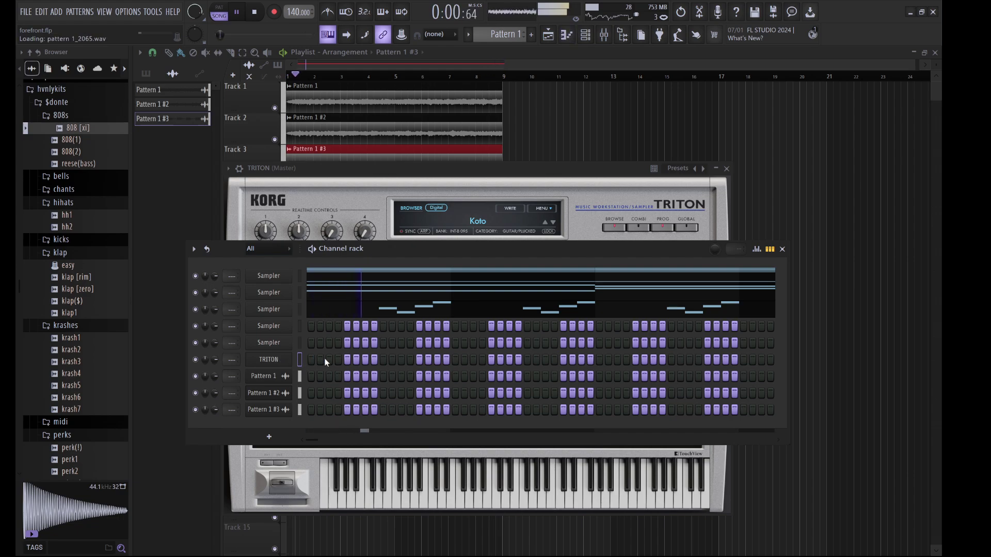
{"action": "key", "text": "F7"}
{"action": "key", "text": "space"}
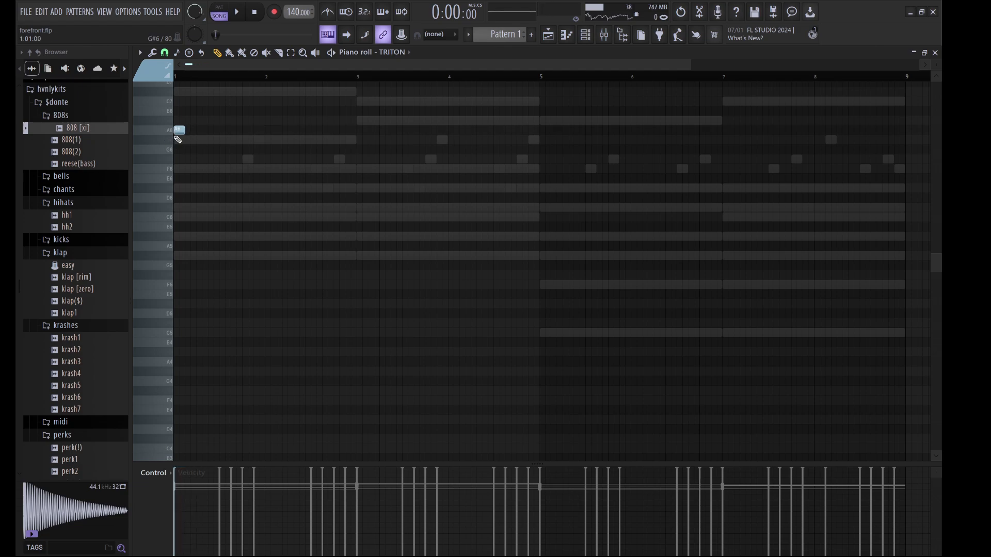
{"action": "key", "text": "space"}
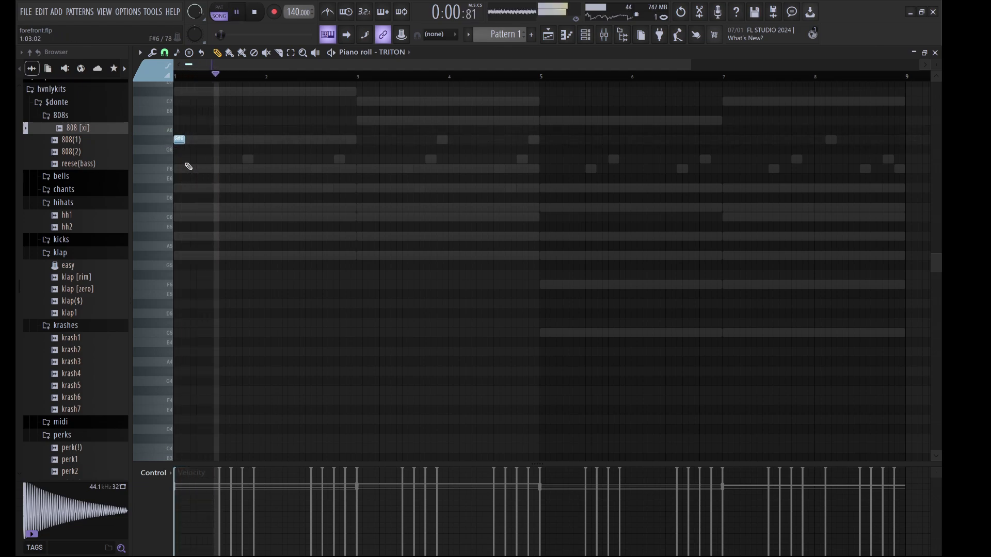
{"action": "left_click", "coordinate": [189, 159]}
{"action": "left_click", "coordinate": [196, 168]}
{"action": "left_click", "coordinate": [212, 159]}
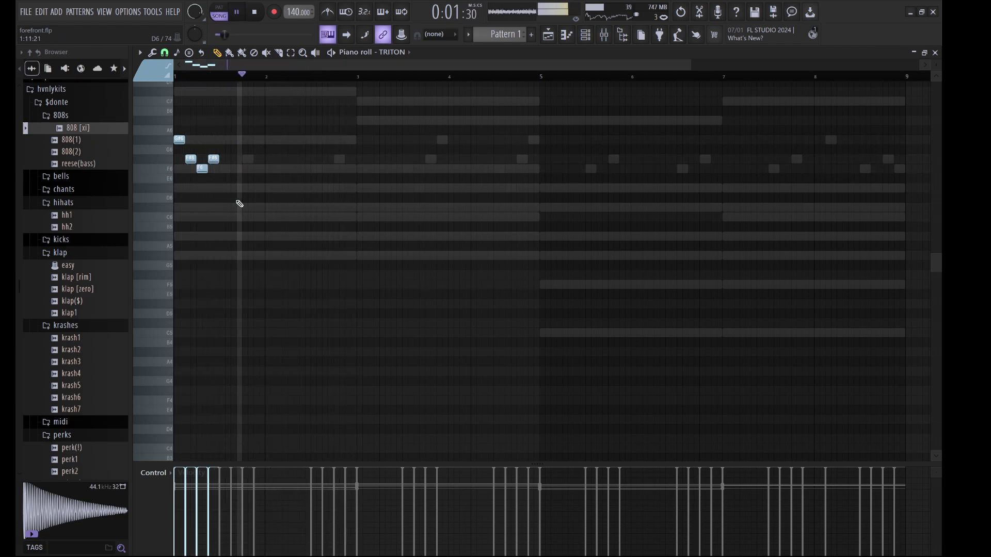
Duplicate the koto motif through bars 2 to 4 and layer a copy of the whole phrase one octave lower
{"action": "left_click_drag", "start_coordinate": [252, 222], "coordinate": [178, 116]}
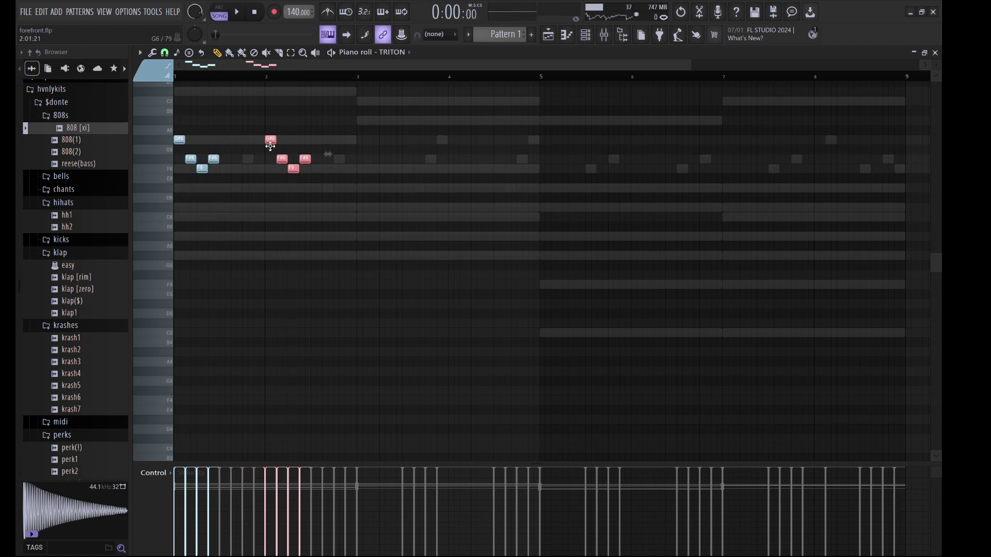
{"action": "key", "text": "ctrl+a"}
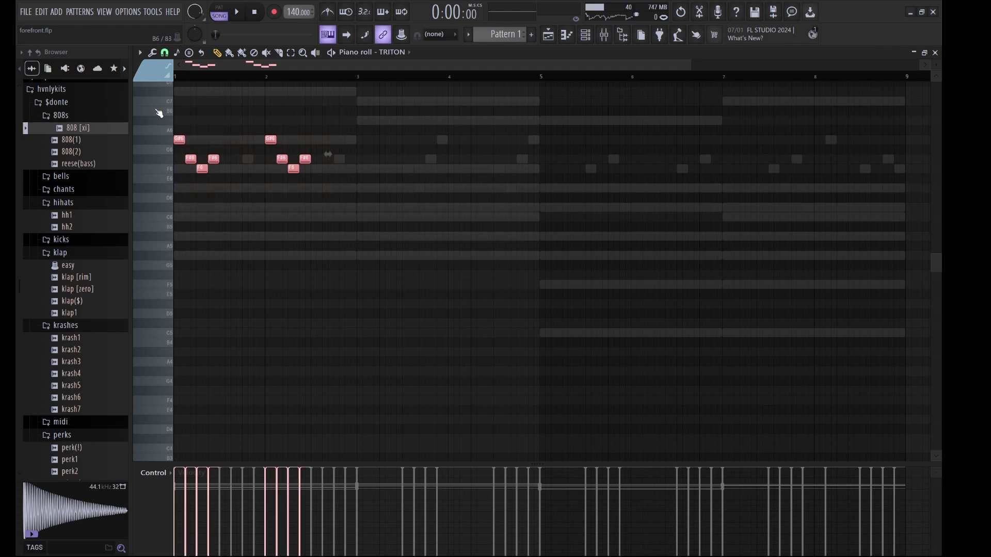
{"action": "left_click_drag", "start_coordinate": [175, 141], "coordinate": [358, 155]}
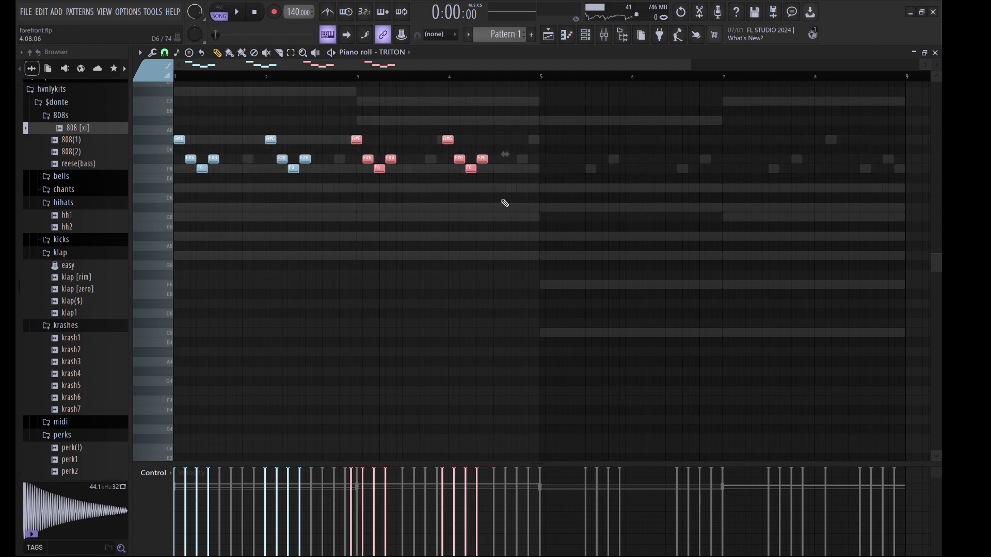
{"action": "left_click_drag", "start_coordinate": [650, 252], "coordinate": [174, 105]}
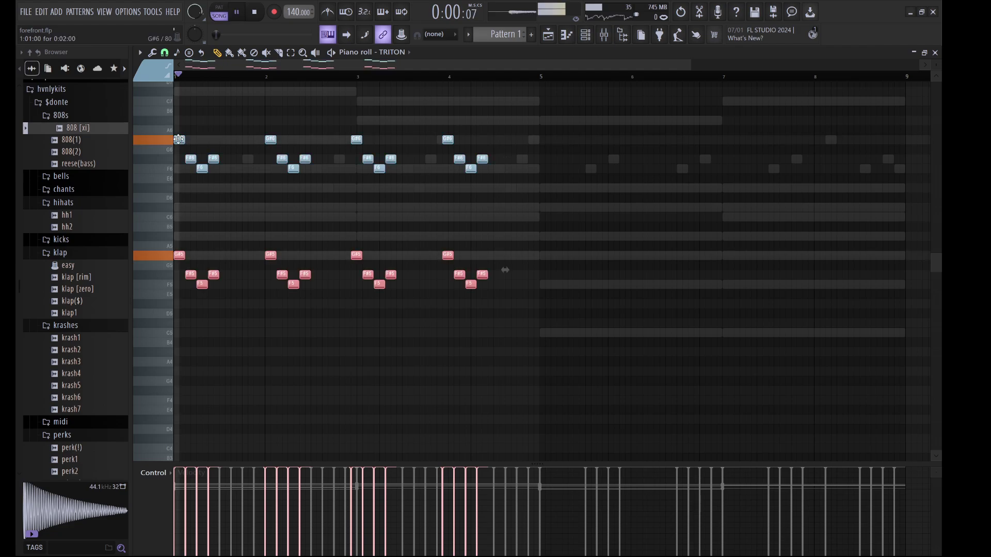
Try to duplicate the layered four-bar koto phrase so that the copy starts at bar 5
{"action": "key", "text": "ctrl+d"}
{"action": "key", "text": "ctrl+b"}
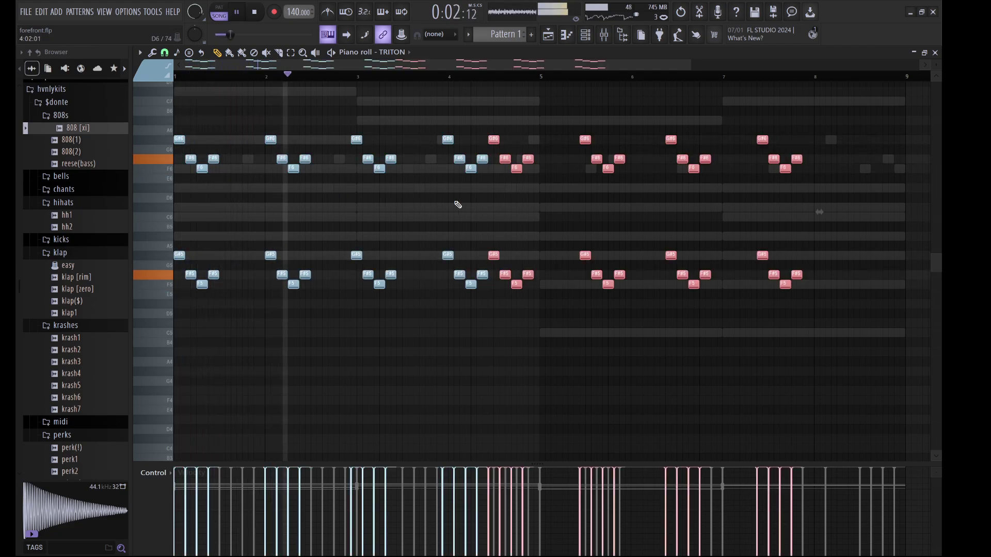
{"action": "key", "text": "shift+Right"}
{"action": "key", "text": "shift+Right"}
{"action": "key", "text": "shift+Right"}
{"action": "key", "text": "shift+Right"}
{"action": "key", "text": "shift+Right"}
{"action": "key", "text": "shift+Right"}
{"action": "key", "text": "shift+Right"}
{"action": "key", "text": "shift+Right"}
{"action": "key", "text": "shift+Right"}
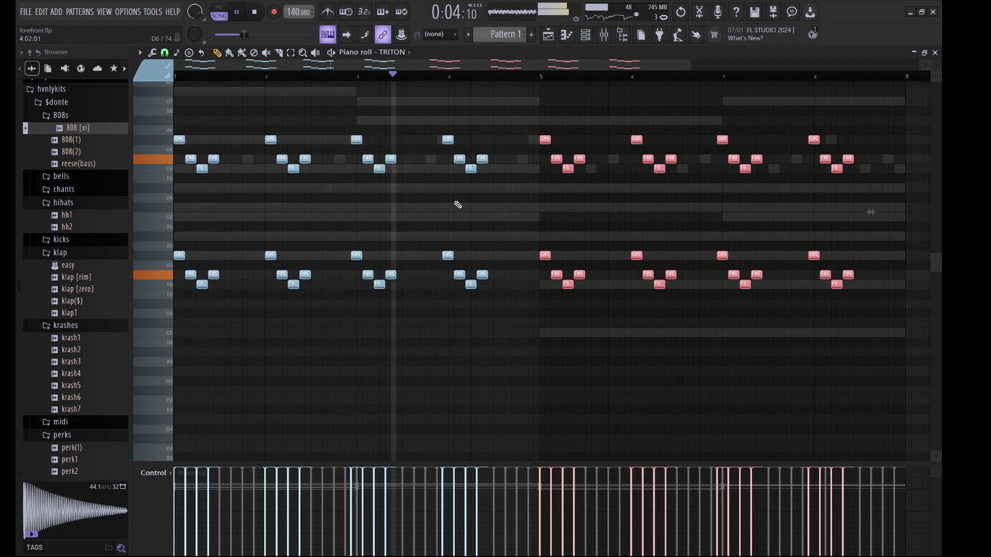
{"action": "key", "text": "space"}
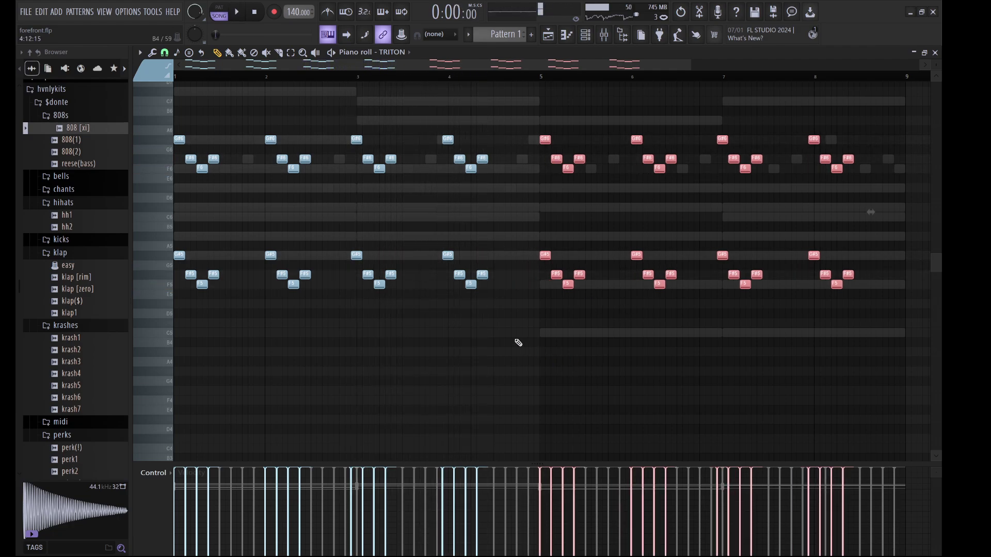
Undo the phrase duplication into bars 5 to 8 and the lower-octave copy
{"action": "key", "text": "ctrl+z"}
{"action": "key", "text": "ctrl+z"}
{"action": "key", "text": "ctrl+z"}
{"action": "key", "text": "ctrl+z"}
{"action": "key", "text": "ctrl+z"}
{"action": "key", "text": "ctrl+z"}
{"action": "key", "text": "ctrl+z"}
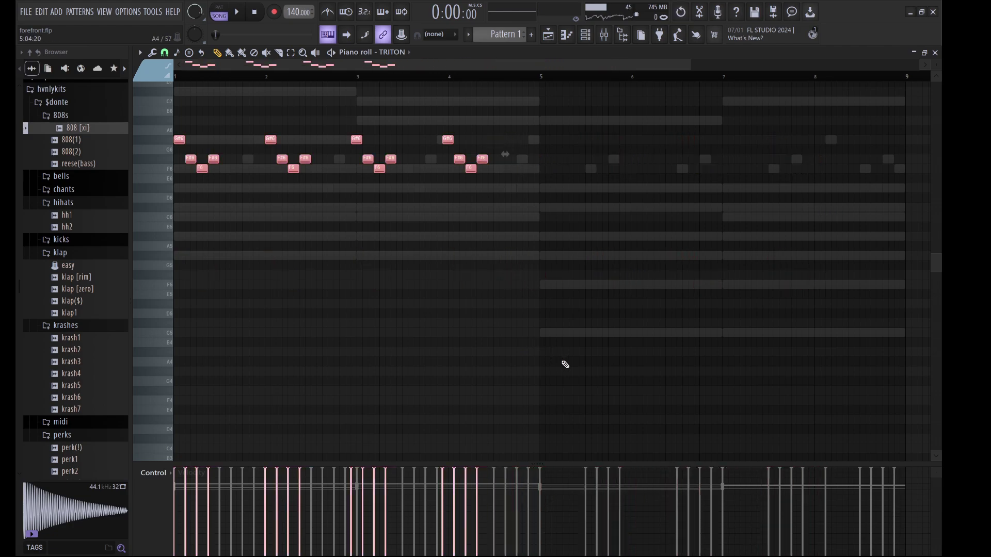
{"action": "key", "text": "ctrl+z"}
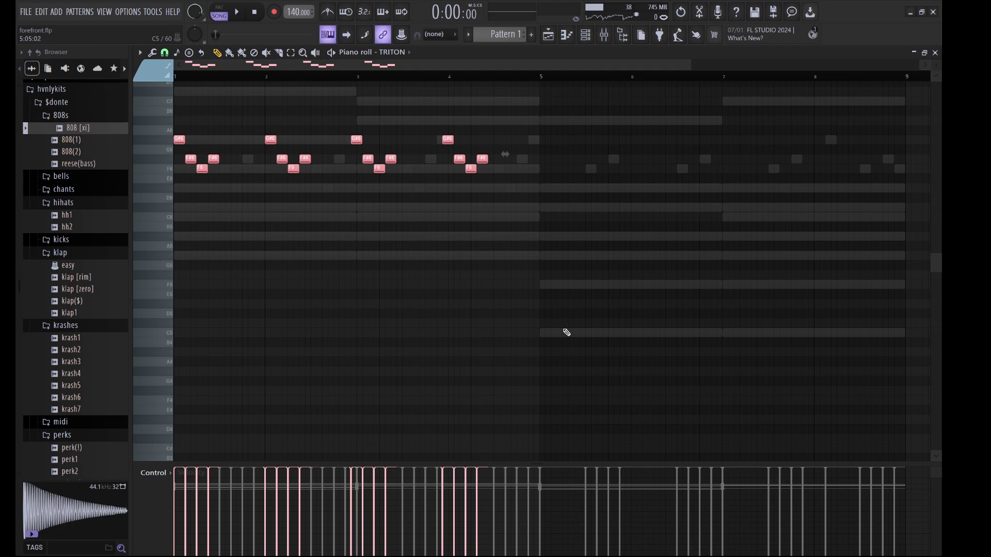
Restore the lower-octave copy and shift the last two motifs one step right so they start on bars 3 and 4
{"action": "key", "text": "ctrl+shift+z"}
{"action": "left_click_drag", "start_coordinate": [580, 357], "coordinate": [347, 133]}
{"action": "key", "text": "shift+Right"}
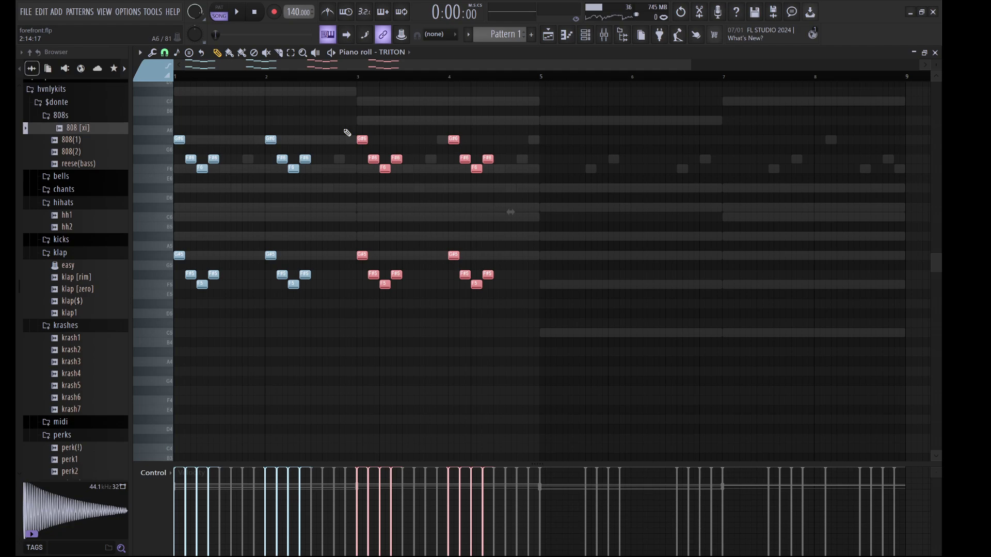
Duplicate the layered four-bar koto phrase into bars 5 to 8, aligned to the start of bar 5, and play it back
{"action": "key", "text": "ctrl+b"}
{"action": "key", "text": "ctrl+b"}
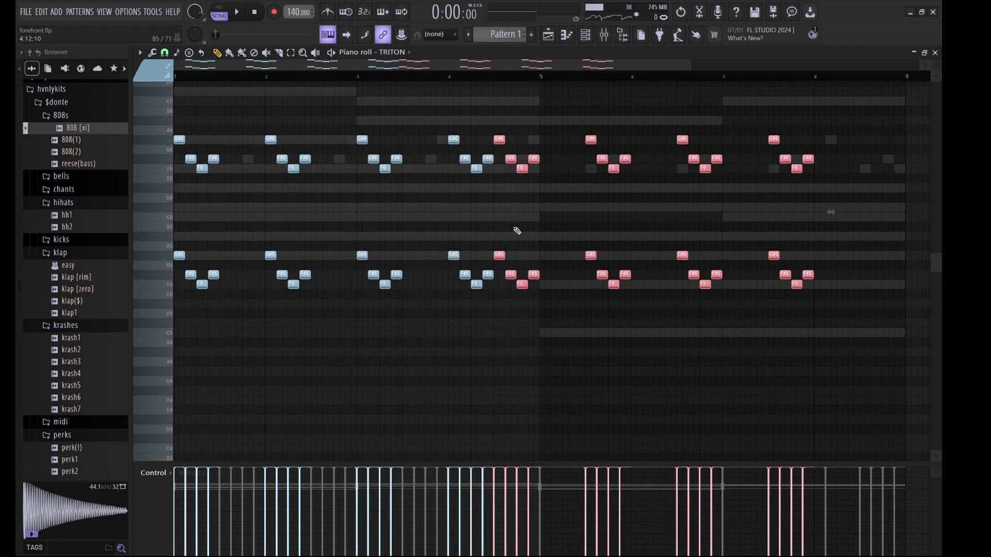
{"action": "key", "text": "shift+Right"}
{"action": "key", "text": "shift+Right"}
{"action": "key", "text": "shift+Right"}
{"action": "key", "text": "shift+Right"}
{"action": "key", "text": "shift+Right"}
{"action": "key", "text": "shift+Right"}
{"action": "key", "text": "shift+Right"}
{"action": "key", "text": "shift+Right"}
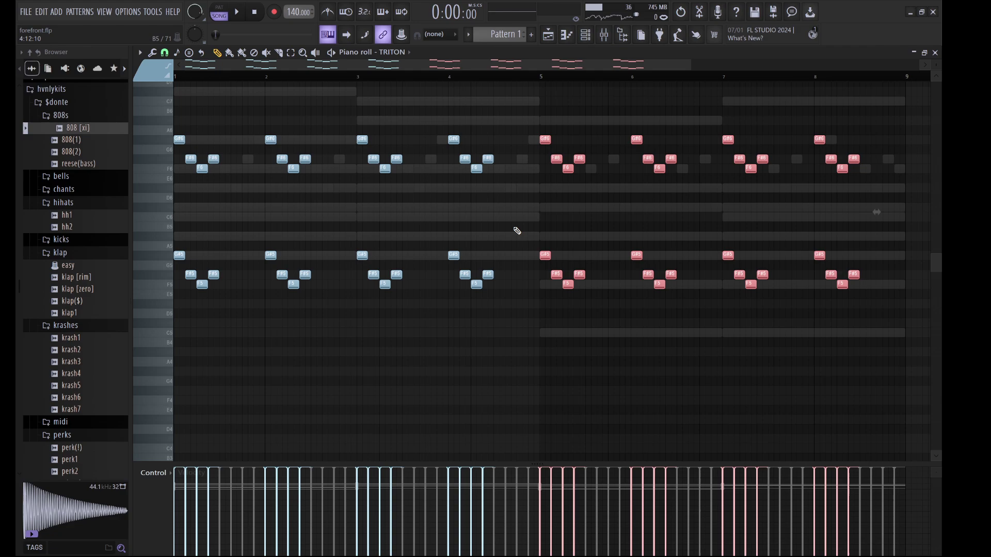
{"action": "key", "text": "space"}
{"action": "key", "text": "ctrl+d"}
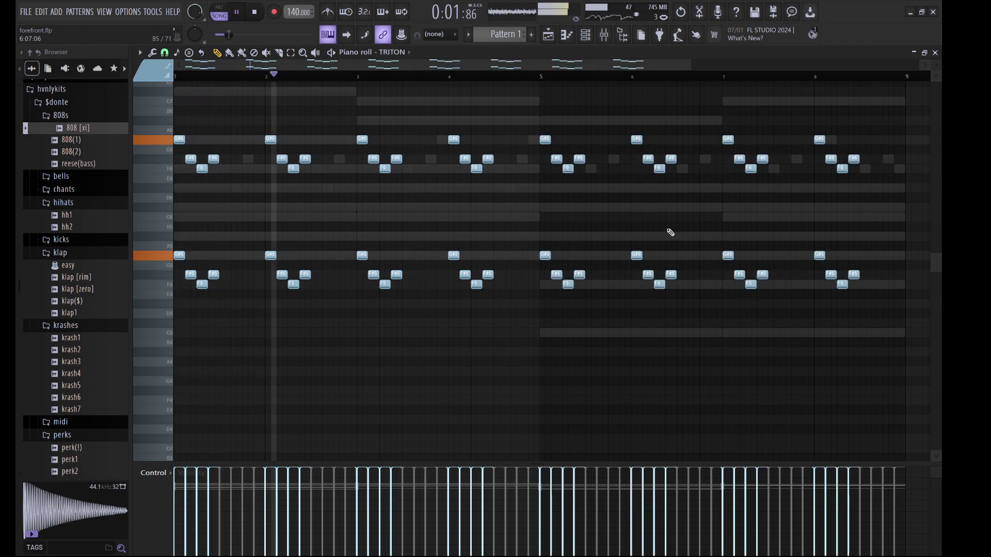
Copy the koto notes from TRITON into the fourth Sampler channel and render the pattern as an audio clip
{"action": "key", "text": "F6"}
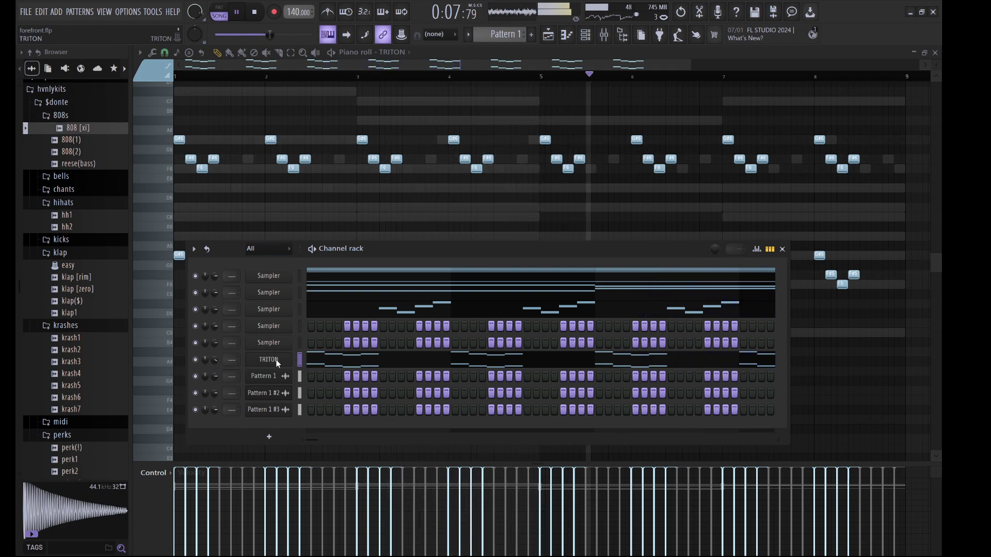
{"action": "left_click", "coordinate": [299, 327]}
{"action": "key", "text": "ctrl+v"}
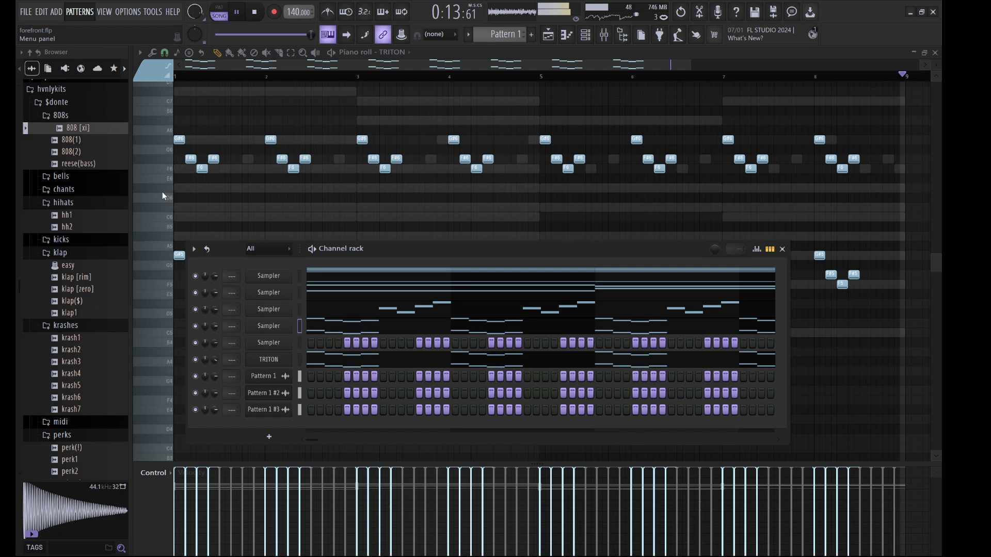
{"action": "key", "text": "l"}
{"action": "key", "text": "space"}
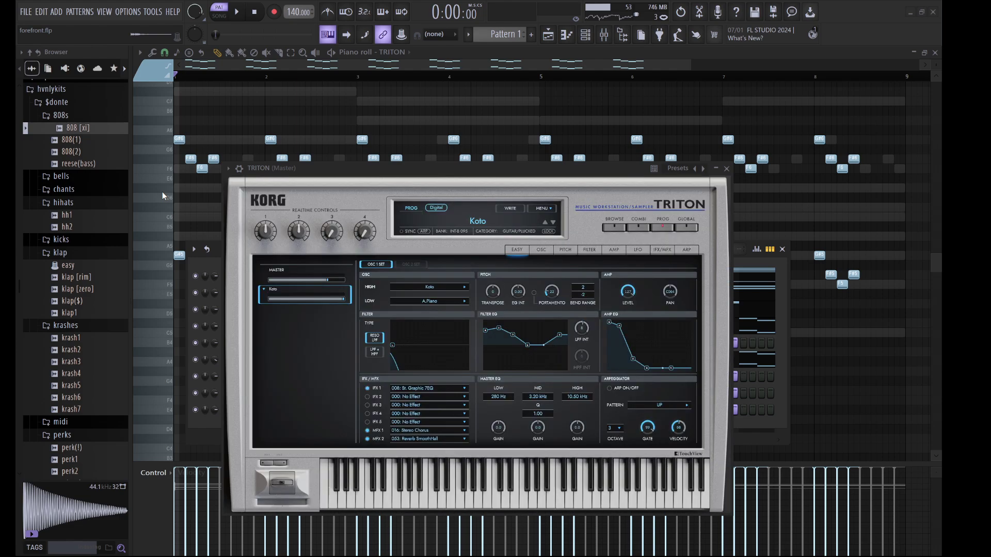
Open the settings of the rendered koto clip Pattern 1 #4 and display all channels in the channel rack
{"action": "left_click", "coordinate": [763, 265]}
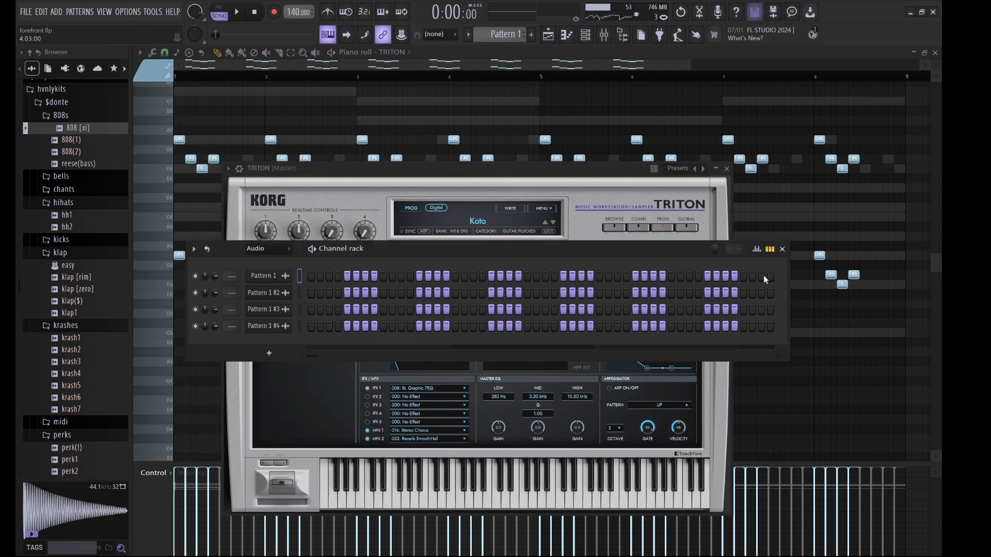
{"action": "left_click", "coordinate": [276, 326]}
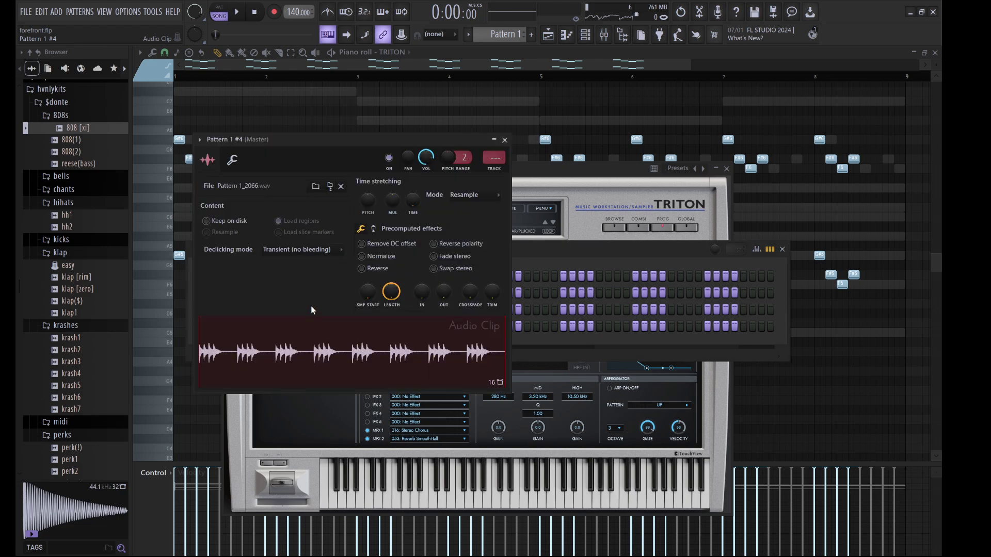
{"action": "left_click", "coordinate": [524, 249]}
{"action": "left_click", "coordinate": [257, 249]}
{"action": "left_click", "coordinate": [272, 262]}
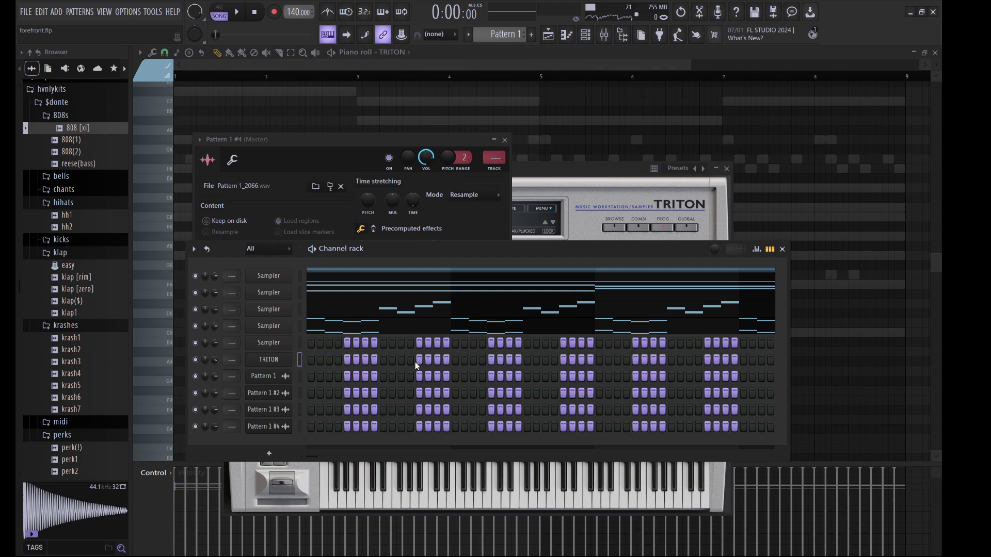
Place the rendered koto clip on Track 4 from bar 1 and add a unique copy of it on Track 5
{"action": "left_click", "coordinate": [551, 41]}
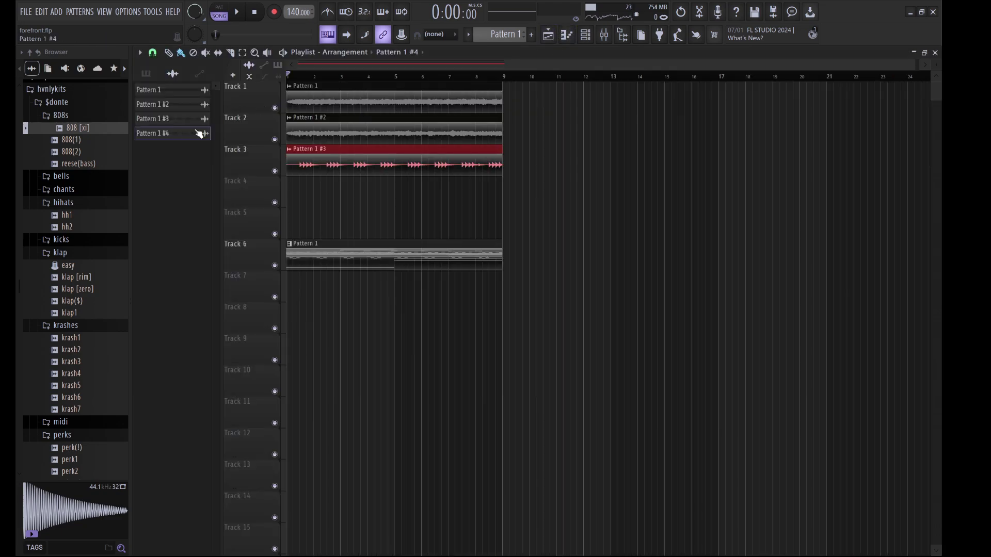
{"action": "left_click_drag", "start_coordinate": [176, 139], "coordinate": [257, 194]}
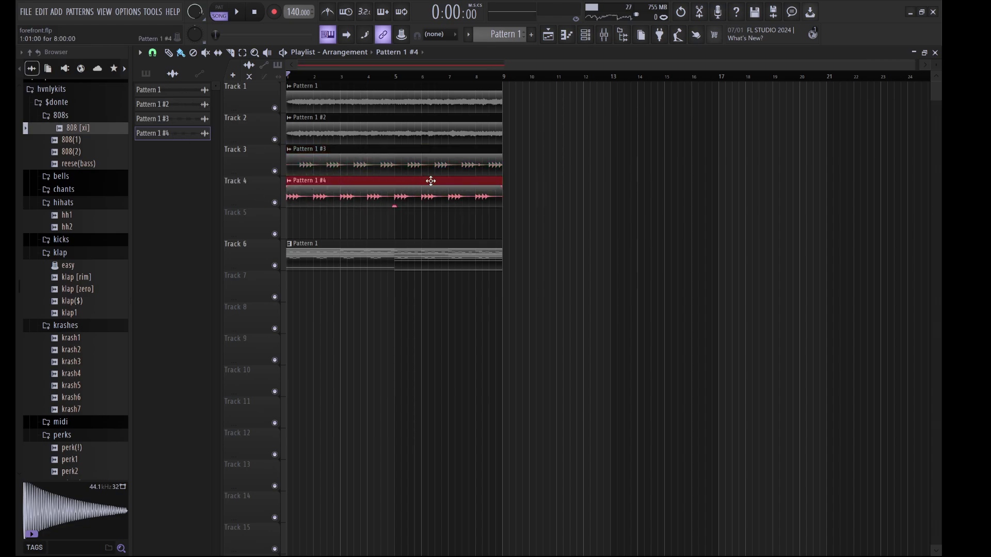
{"action": "left_click", "coordinate": [328, 215]}
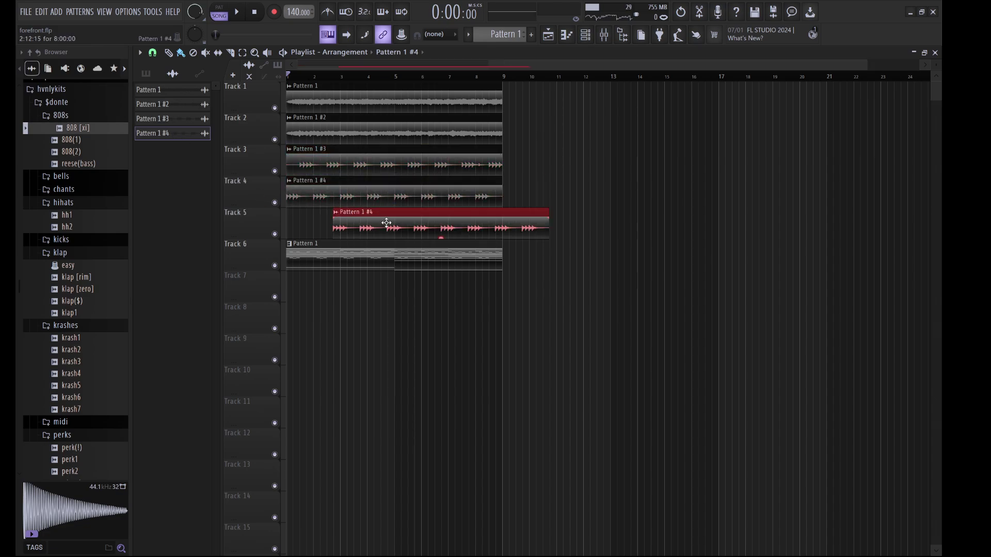
{"action": "left_click_drag", "start_coordinate": [386, 223], "coordinate": [281, 213]}
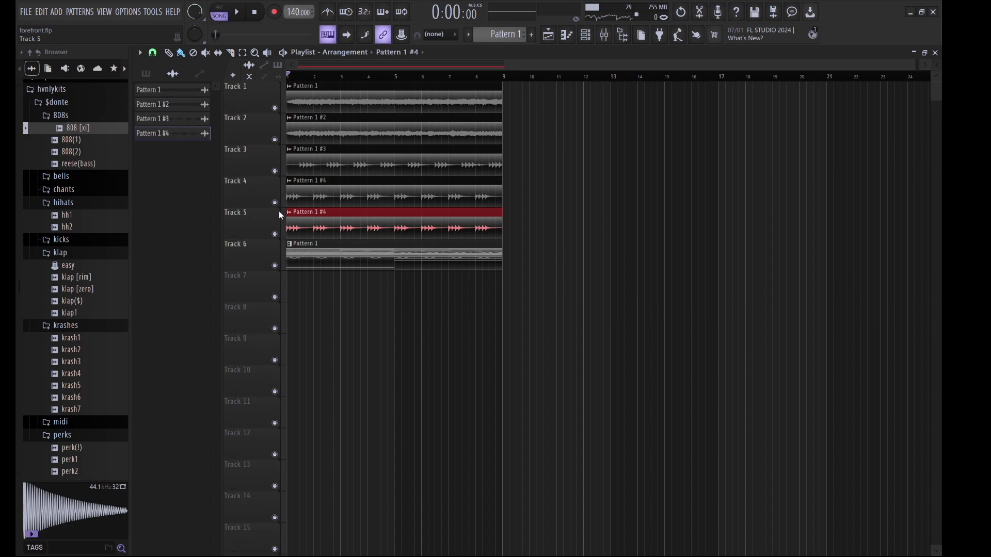
{"action": "left_click", "coordinate": [330, 309]}
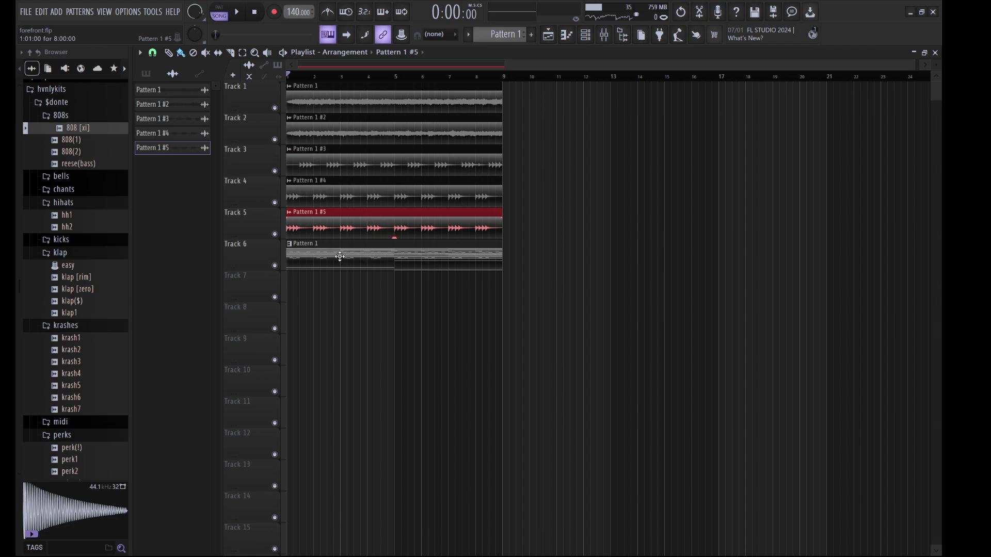
Reverse the koto clip on Track 5, raise its pitch and set its time stretching mode to Auto during playback
{"action": "double_click", "coordinate": [321, 231]}
{"action": "left_click", "coordinate": [377, 282]}
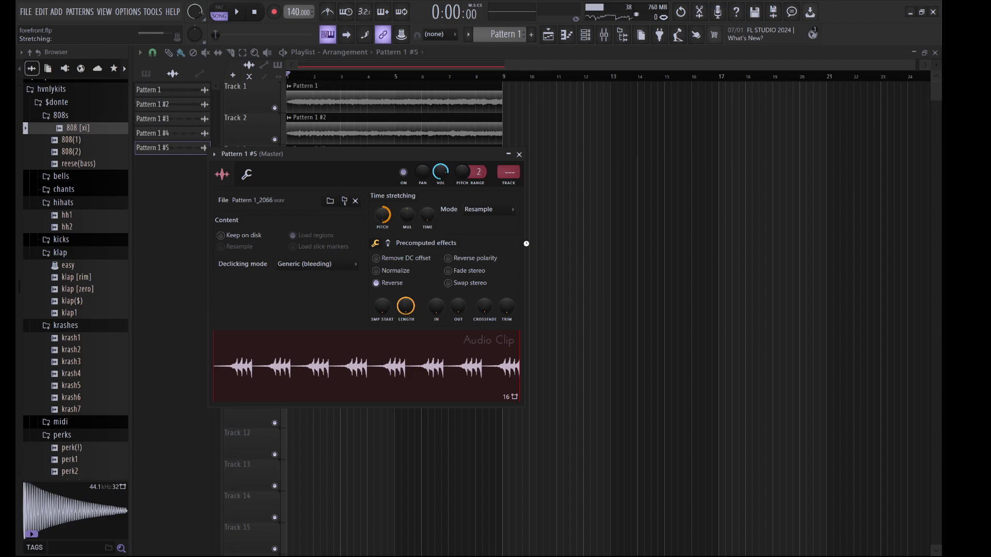
{"action": "key", "text": "space"}
{"action": "scroll", "coordinate": [505, 209], "scroll_direction": "down", "scroll_amount": 1}
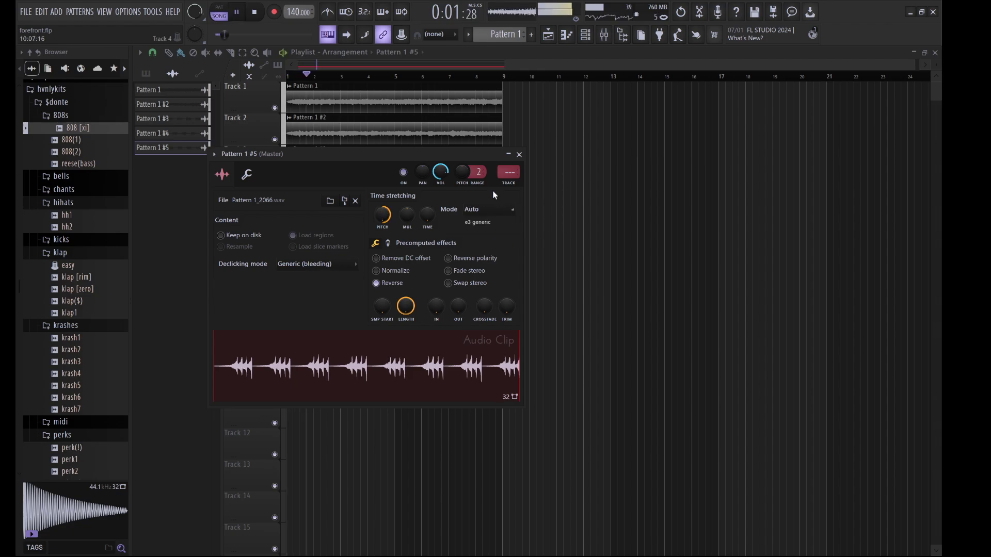
{"action": "key", "text": "Escape"}
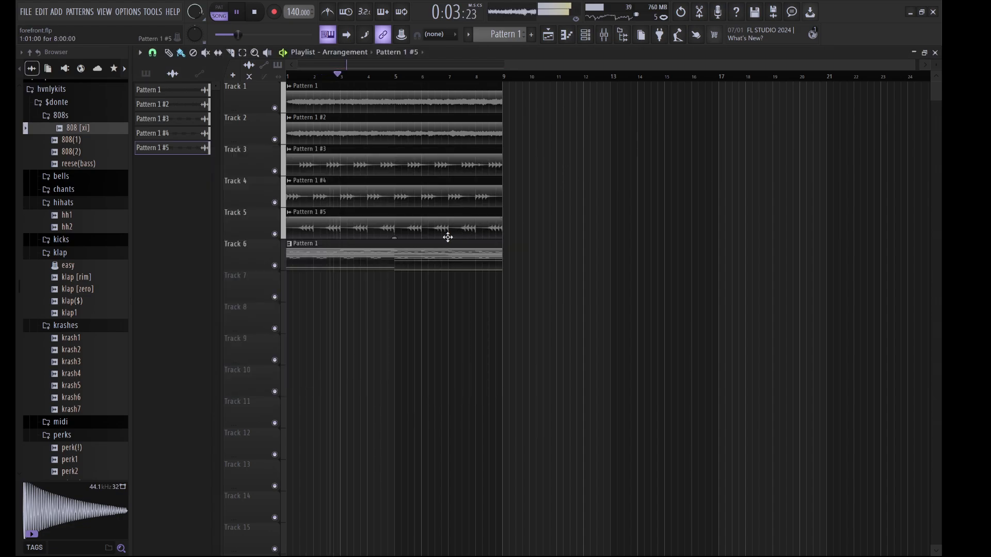
Move the Pattern 1 note clip to Track 7 and place a unique copy of the reversed koto clip on Track 6
{"action": "left_click_drag", "start_coordinate": [387, 265], "coordinate": [388, 294]}
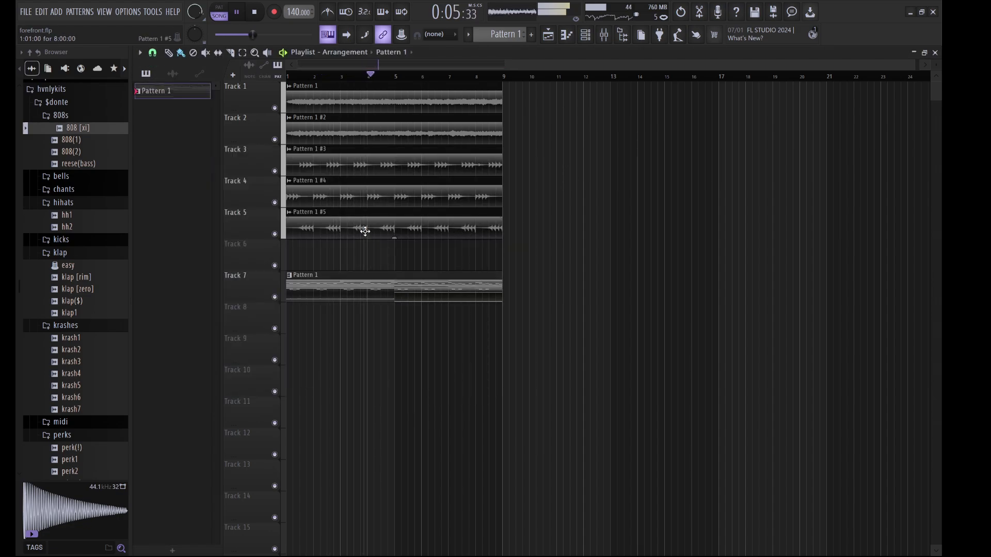
{"action": "left_click", "coordinate": [355, 251]}
{"action": "left_click_drag", "start_coordinate": [354, 251], "coordinate": [292, 245]}
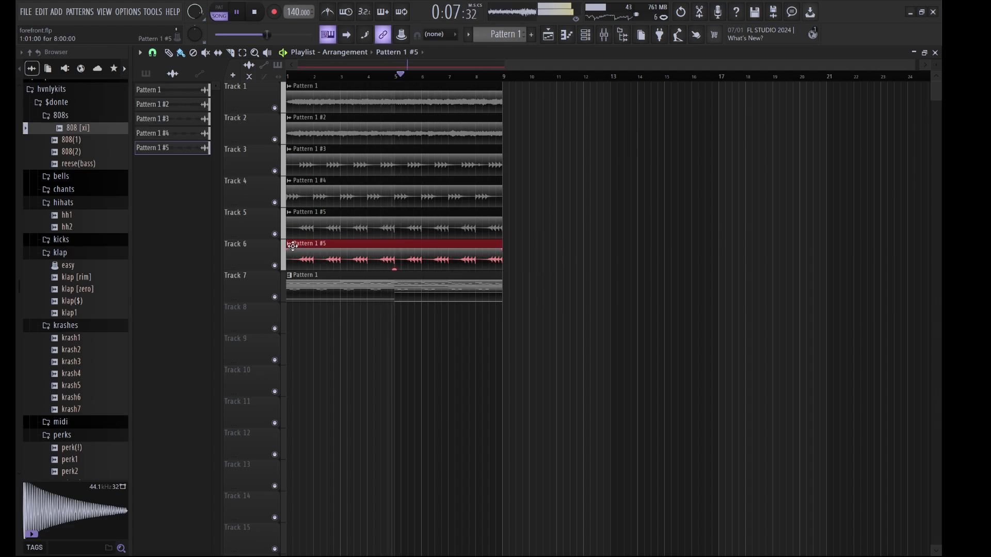
{"action": "double_click", "coordinate": [421, 232]}
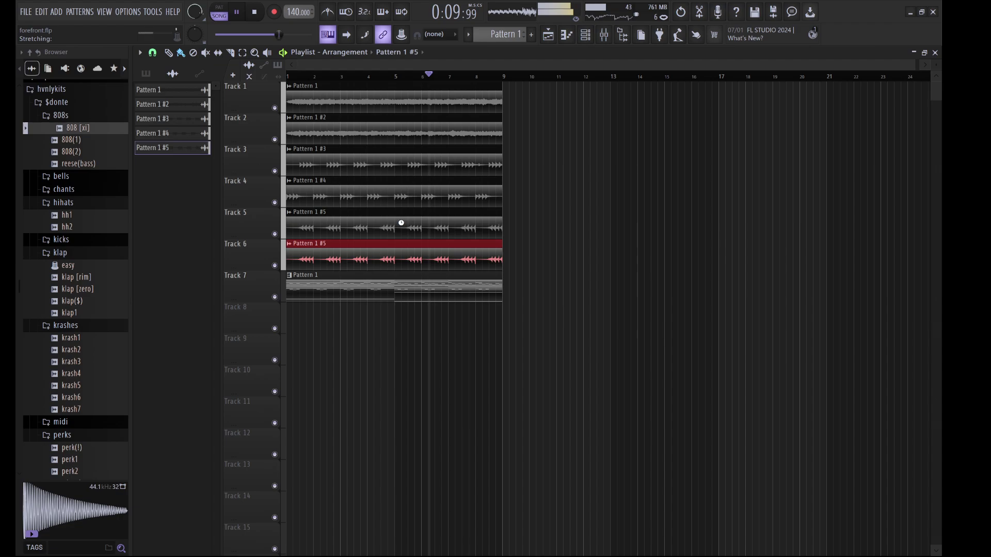
Pan the reversed koto clips Pattern 1 #5 and Pattern 1 #6 to opposite sides
{"action": "double_click", "coordinate": [401, 223]}
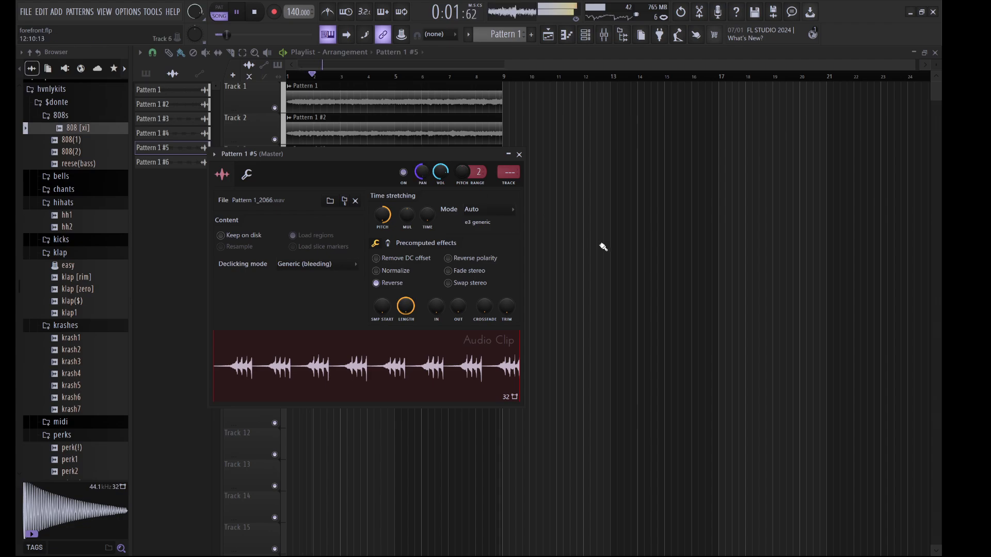
{"action": "key", "text": "Escape"}
{"action": "left_click", "coordinate": [443, 260]}
{"action": "double_click", "coordinate": [424, 179]}
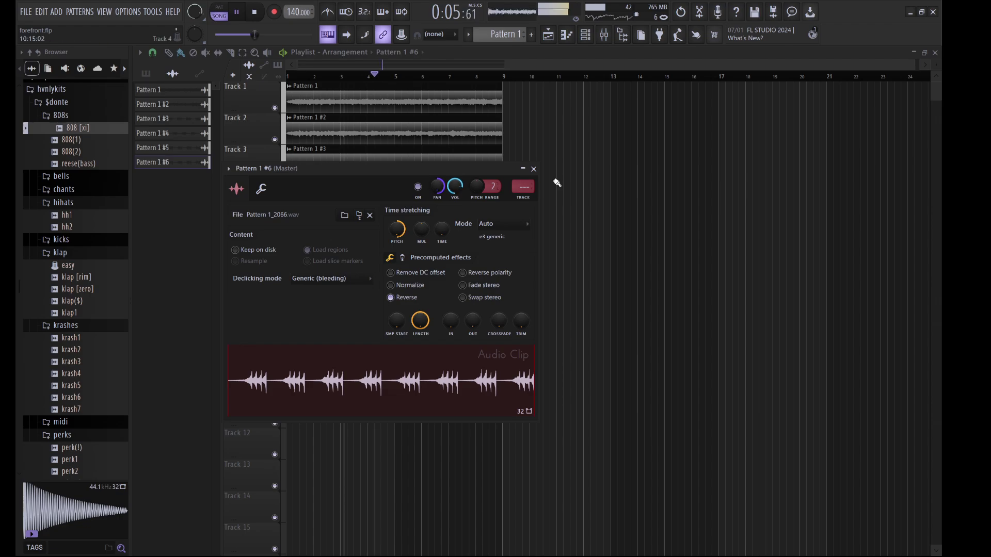
{"action": "key", "text": "Escape"}
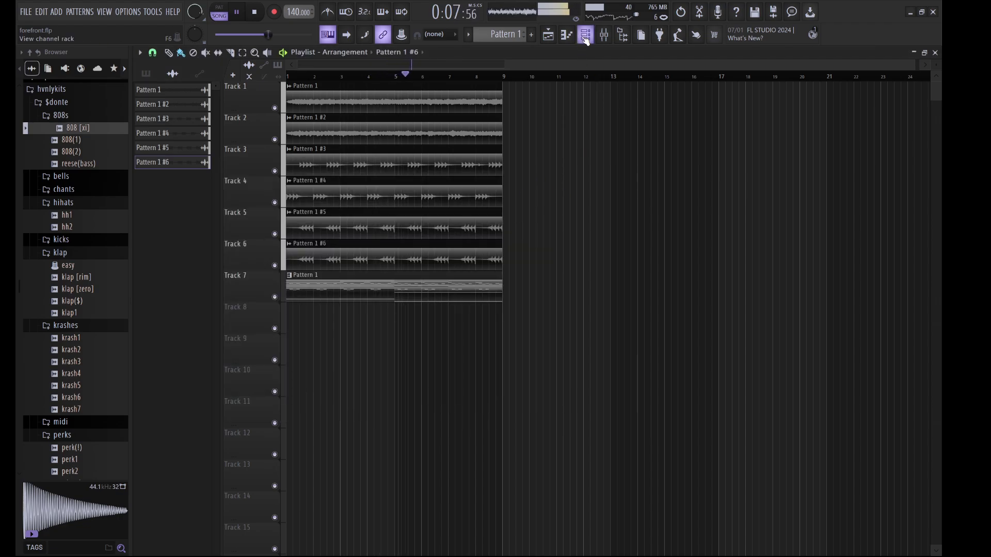
Show all channels in the channel rack and delete the TRITON channel
{"action": "key", "text": "F6"}
{"action": "left_click", "coordinate": [277, 252]}
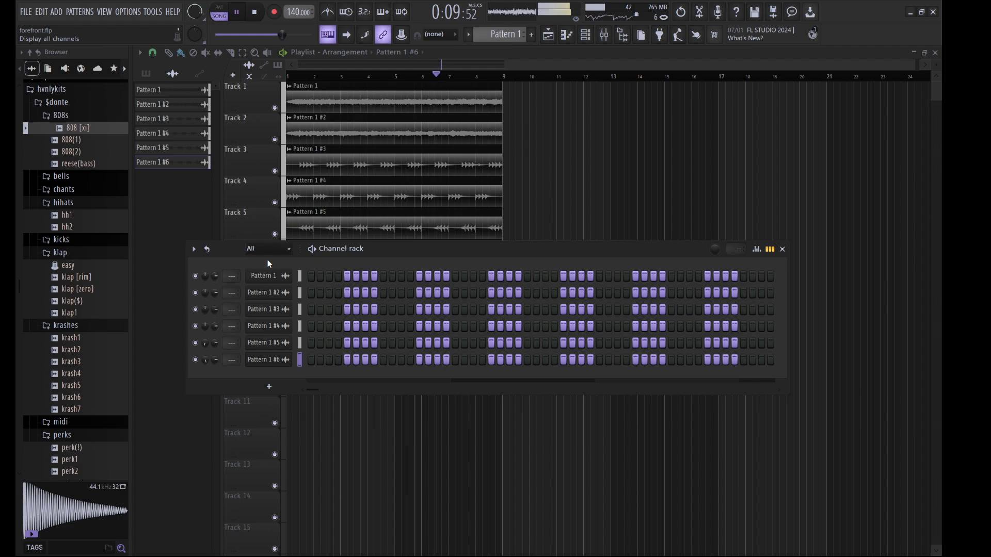
{"action": "left_click", "coordinate": [268, 259]}
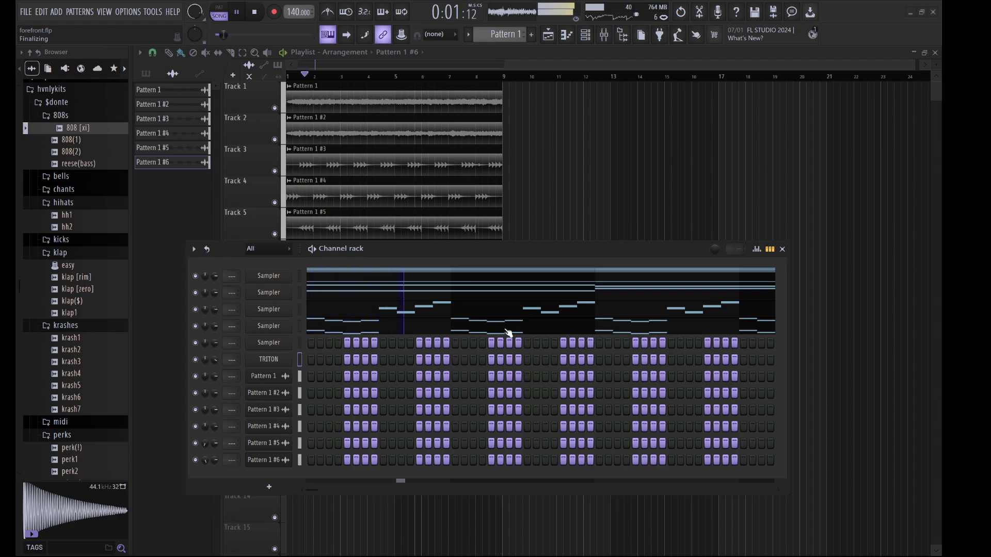
{"action": "key", "text": "alt+Delete"}
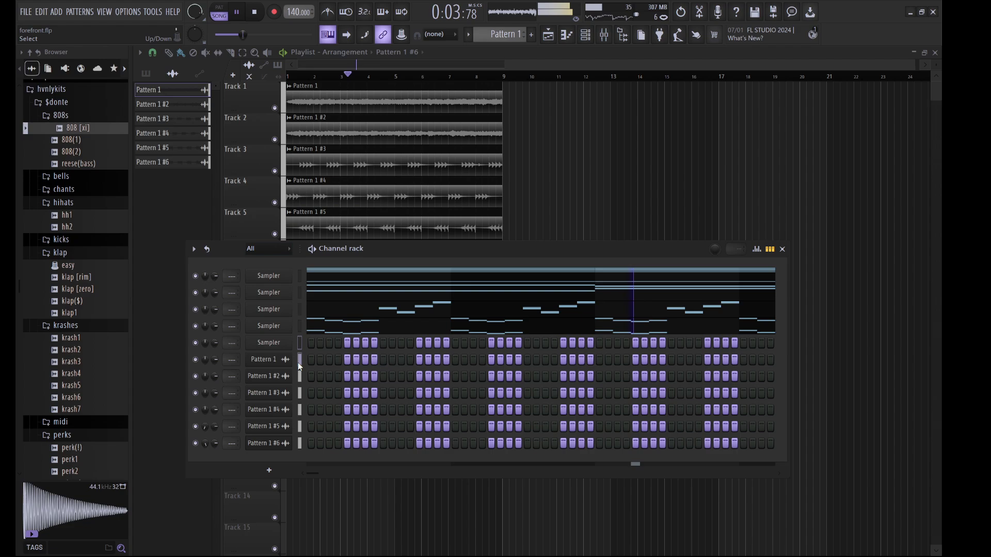
Route the audio clips Pattern 1 through Pattern 1 #5 to mixer tracks 1 to 5, and Pattern 1 #6 to track 5
{"action": "left_click_drag", "start_coordinate": [299, 362], "coordinate": [300, 426]}
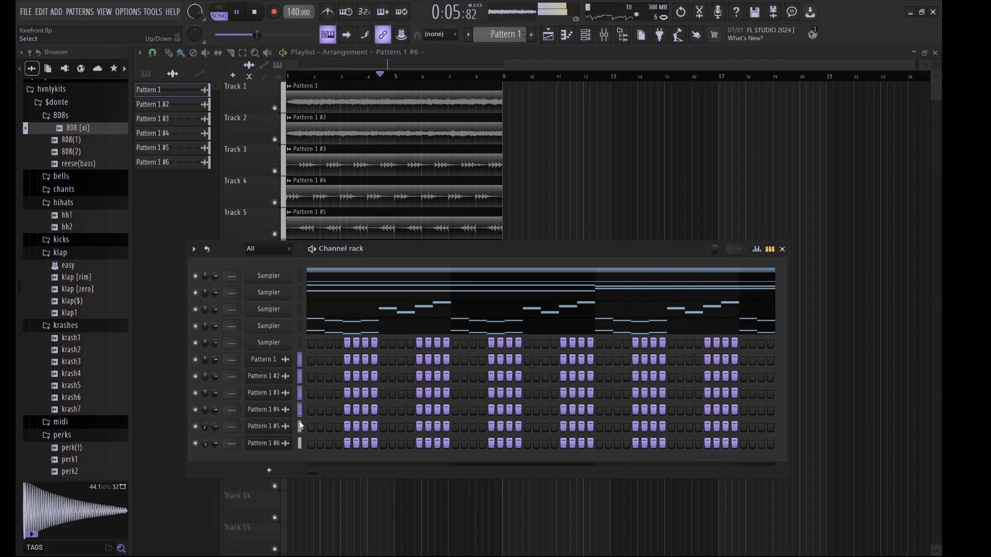
{"action": "left_click", "coordinate": [604, 35]}
{"action": "left_click", "coordinate": [280, 302]}
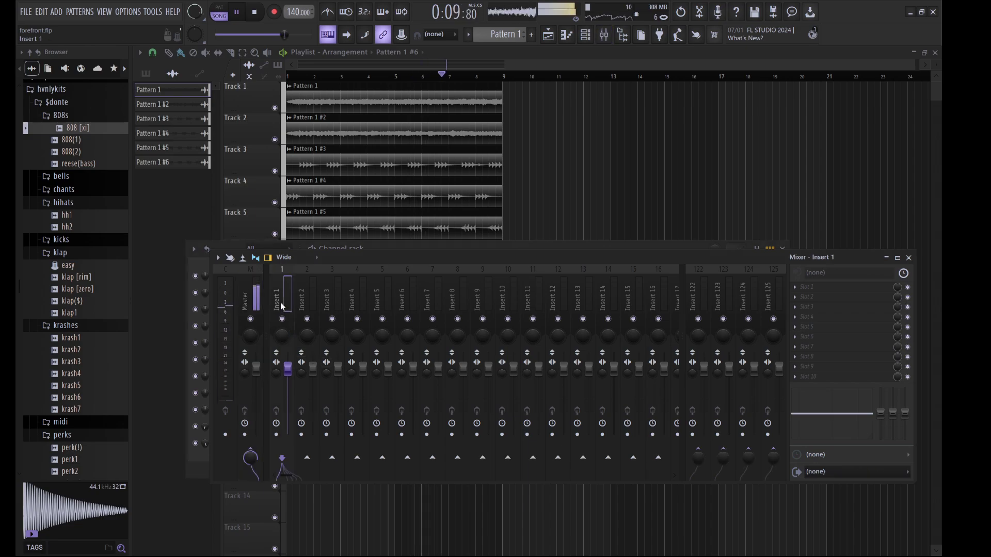
{"action": "key", "text": "ctrl+l"}
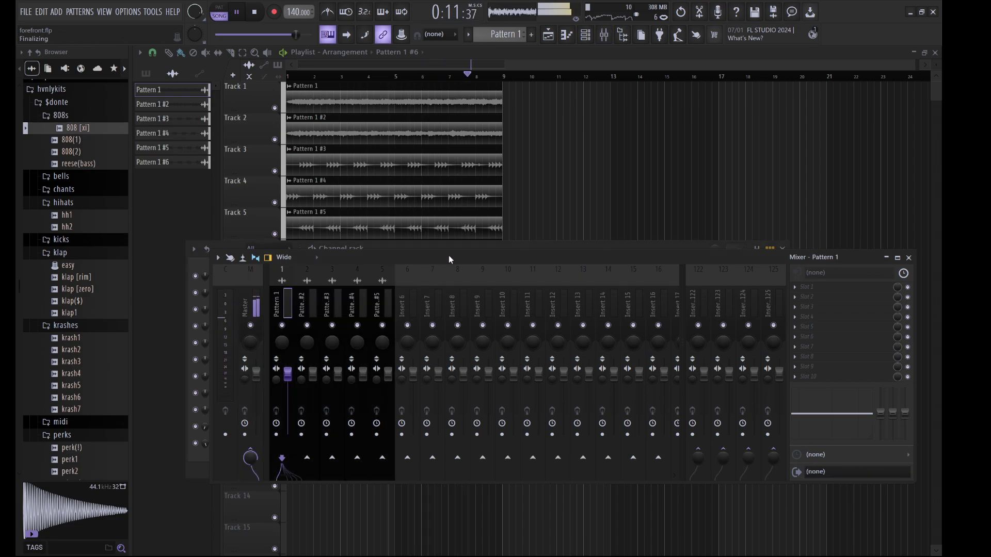
{"action": "left_click_drag", "start_coordinate": [447, 258], "coordinate": [566, 271]}
{"action": "left_click", "coordinate": [233, 442]}
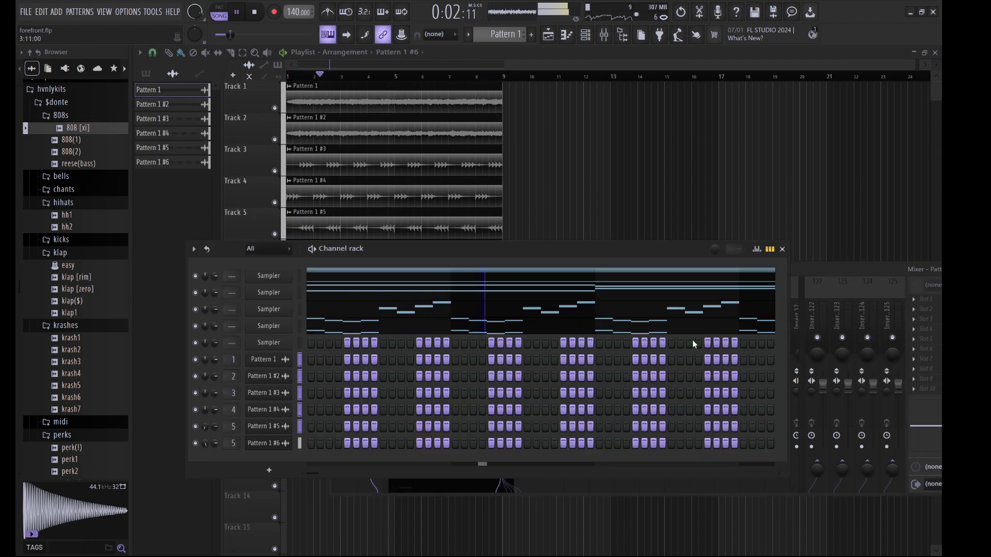
Pull the volume faders of mixer tracks 2 to 5 all the way down together
{"action": "left_click", "coordinate": [806, 277]}
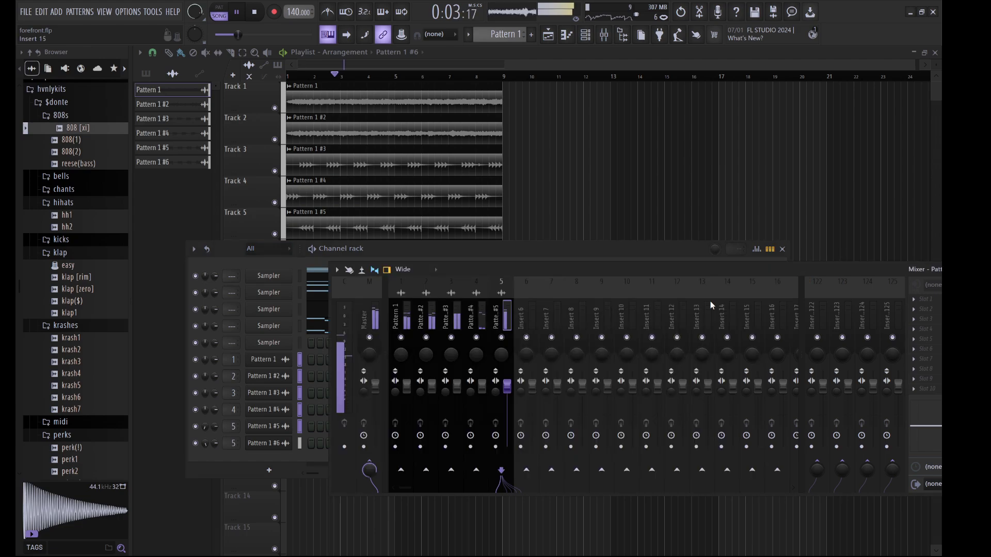
{"action": "key", "text": "space"}
{"action": "key", "text": "space"}
{"action": "left_click", "coordinate": [503, 315], "text": "ctrl+shift"}
{"action": "left_click", "coordinate": [476, 316], "text": "ctrl+shift"}
{"action": "left_click", "coordinate": [445, 317], "text": "ctrl+shift"}
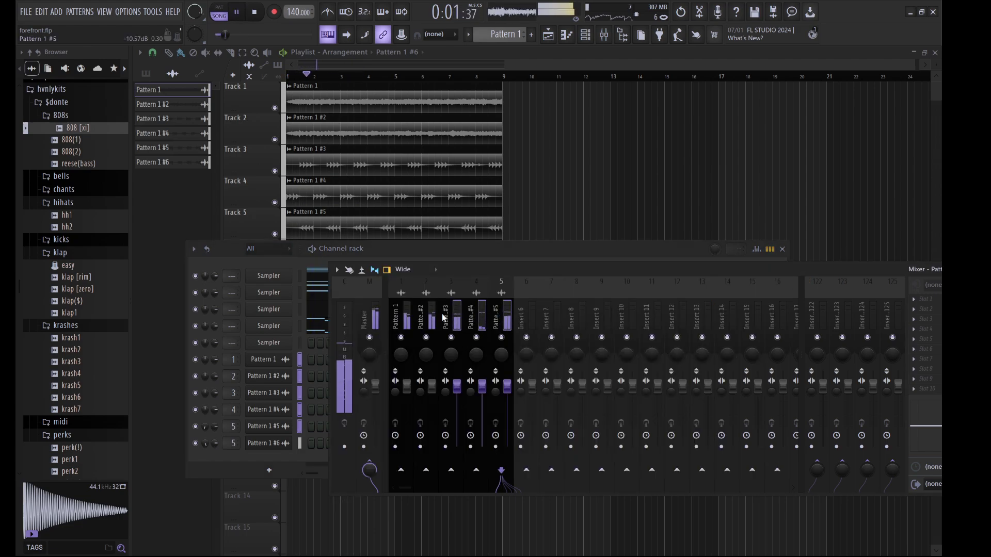
{"action": "left_click", "coordinate": [429, 319], "text": "ctrl+shift"}
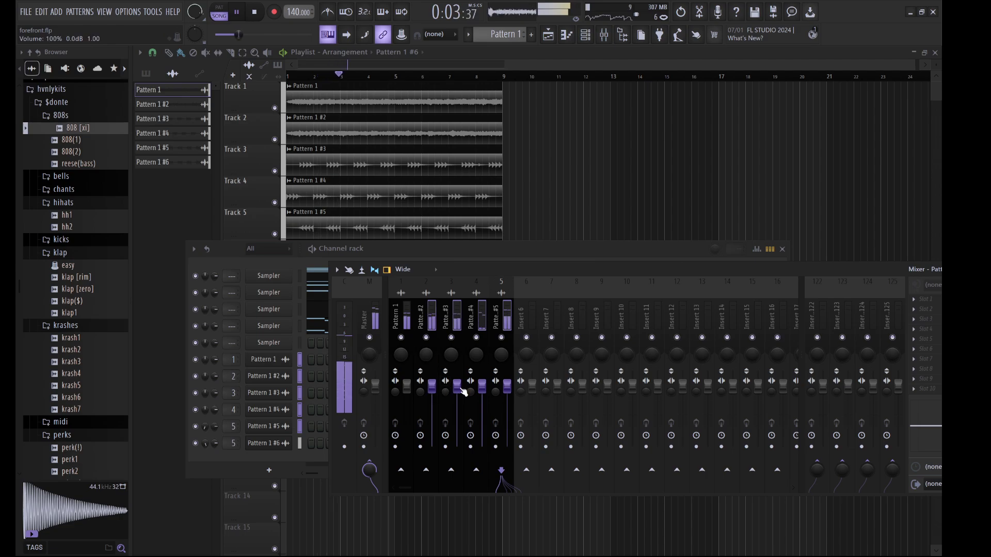
{"action": "left_click_drag", "start_coordinate": [449, 392], "coordinate": [450, 448]}
Add Fruity Soft Clipper to the Master track and set its post gain to 79%
{"action": "left_click", "coordinate": [387, 320]}
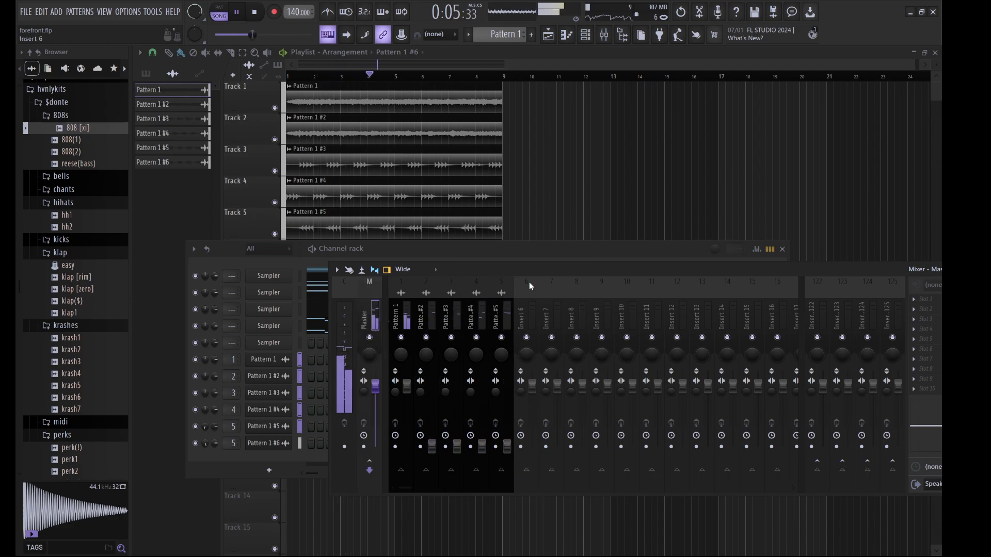
{"action": "left_click_drag", "start_coordinate": [529, 282], "coordinate": [436, 228]}
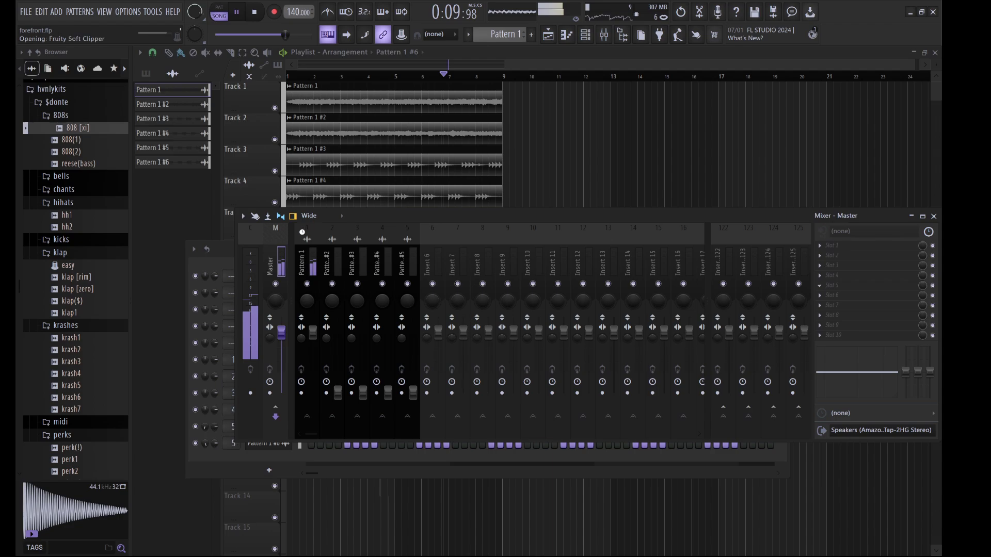
{"action": "left_click_drag", "start_coordinate": [274, 206], "coordinate": [274, 223]}
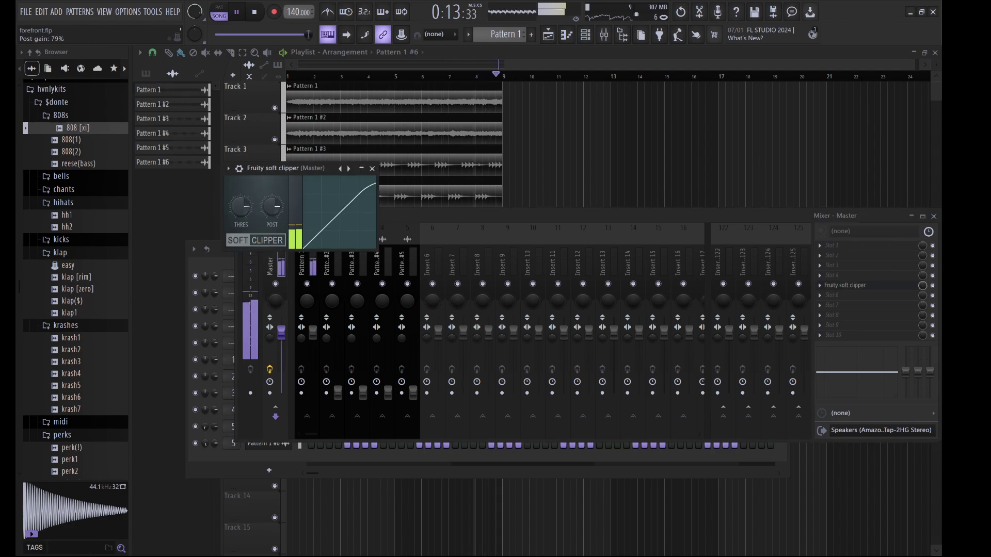
Add Fruity Parametric EQ 2 to the Pattern 1 mixer track, cutting the lows and lowering the high shelf to -18 dB at about 16.7 kHz
{"action": "left_click", "coordinate": [317, 264]}
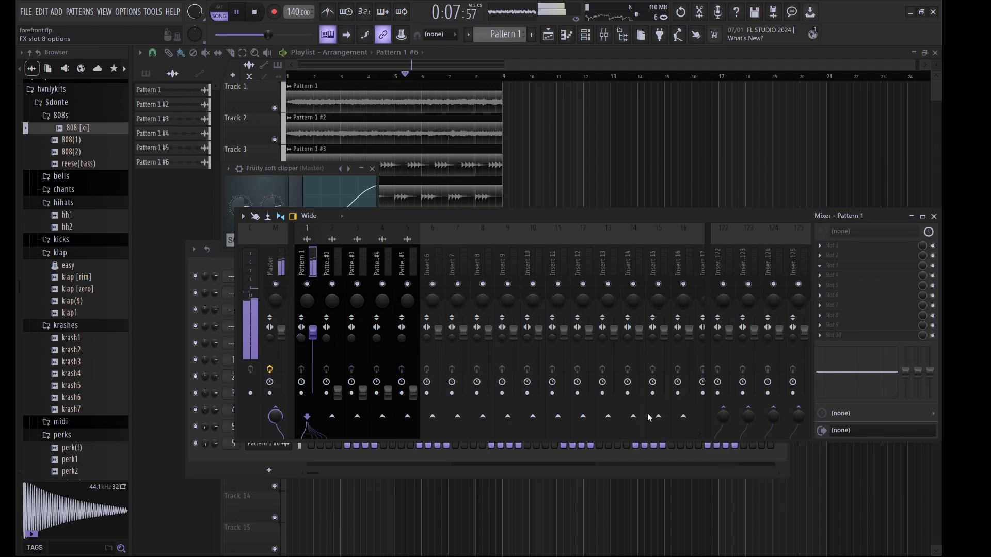
{"action": "left_click", "coordinate": [544, 376]}
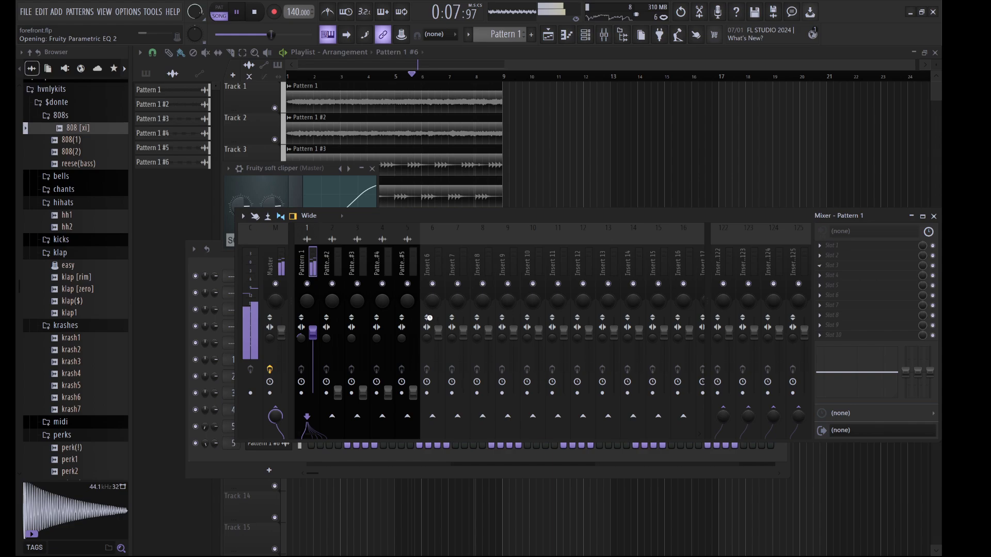
{"action": "left_click_drag", "start_coordinate": [281, 267], "coordinate": [265, 329]}
{"action": "left_click_drag", "start_coordinate": [431, 264], "coordinate": [506, 336]}
{"action": "left_click", "coordinate": [345, 382]}
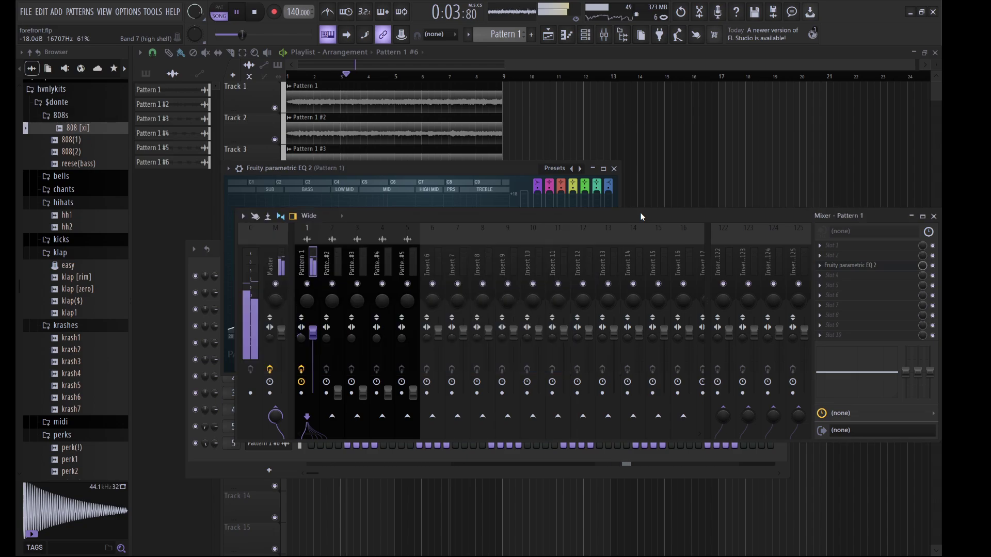
Raise the Pattern 1 #2 fader and add Fruity Parametric EQ 2, cutting the lows, boosting two mid bands and dropping the high shelf around 10.6 kHz
{"action": "left_click", "coordinate": [338, 333]}
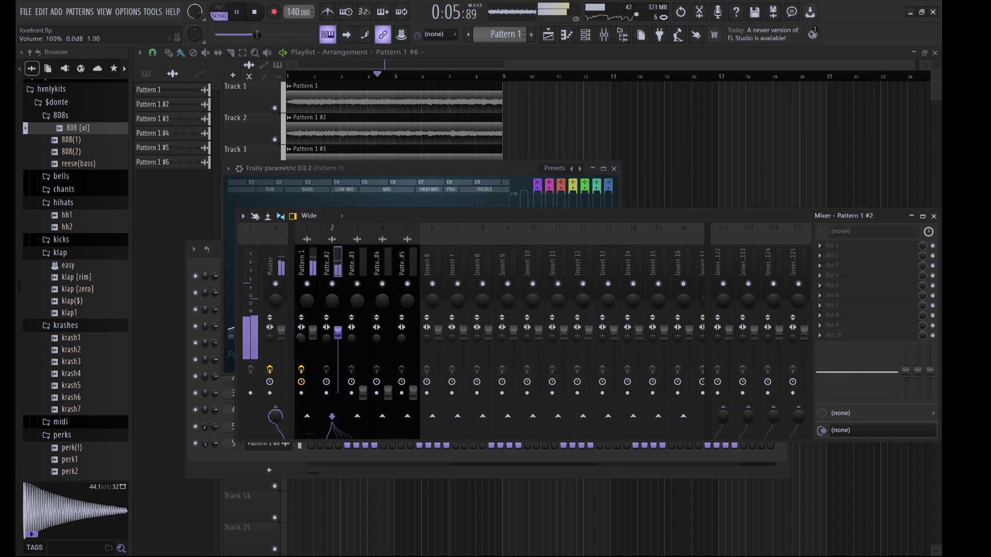
{"action": "left_click_drag", "start_coordinate": [328, 339], "coordinate": [327, 358]}
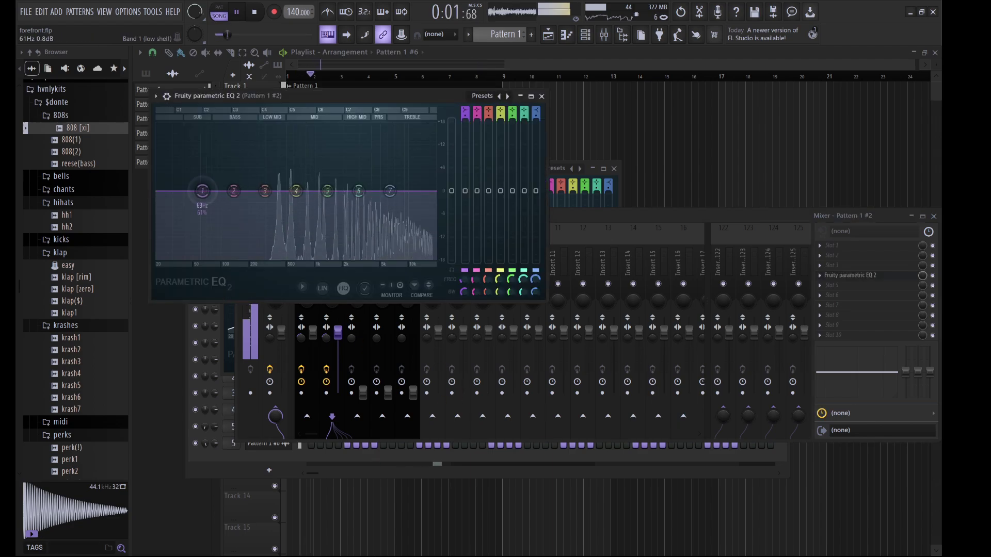
{"action": "left_click_drag", "start_coordinate": [203, 191], "coordinate": [230, 258]}
{"action": "left_click_drag", "start_coordinate": [360, 191], "coordinate": [415, 258]}
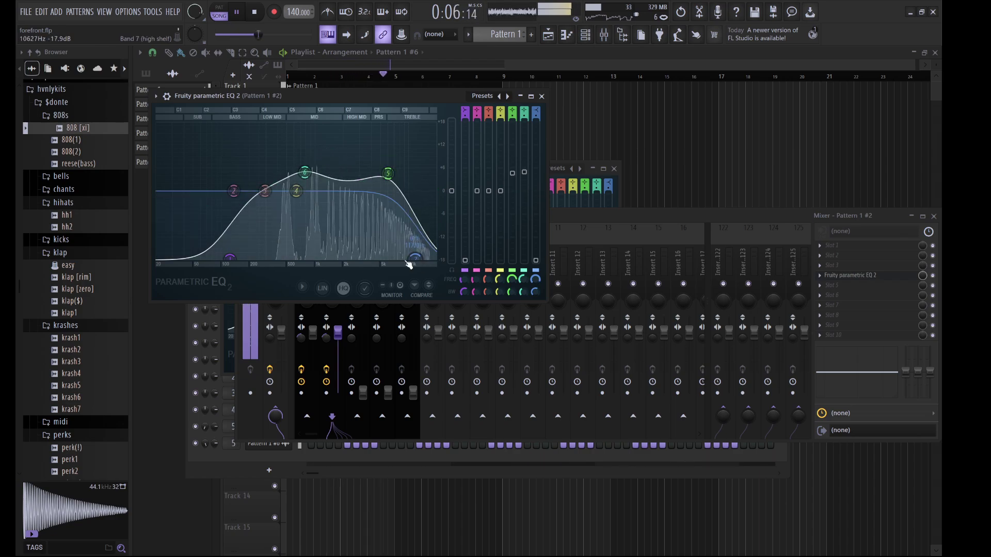
{"action": "left_click_drag", "start_coordinate": [236, 254], "coordinate": [247, 253]}
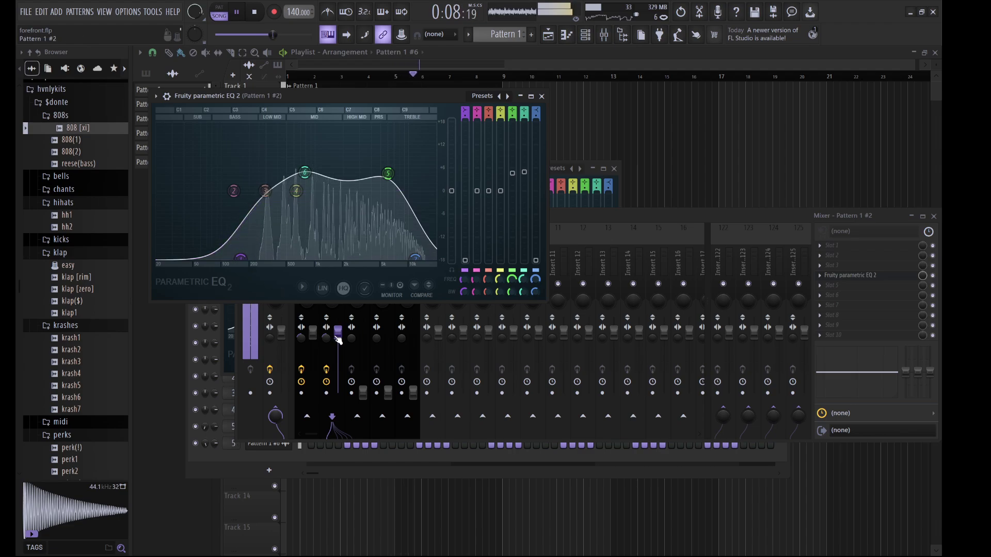
{"action": "left_click_drag", "start_coordinate": [337, 333], "coordinate": [338, 335]}
Raise the Pattern 1 #3 mixer fader and add Fruity Parametric EQ 2, cutting lows and highs and slightly boosting bands 5 and 6
{"action": "left_click", "coordinate": [360, 278]}
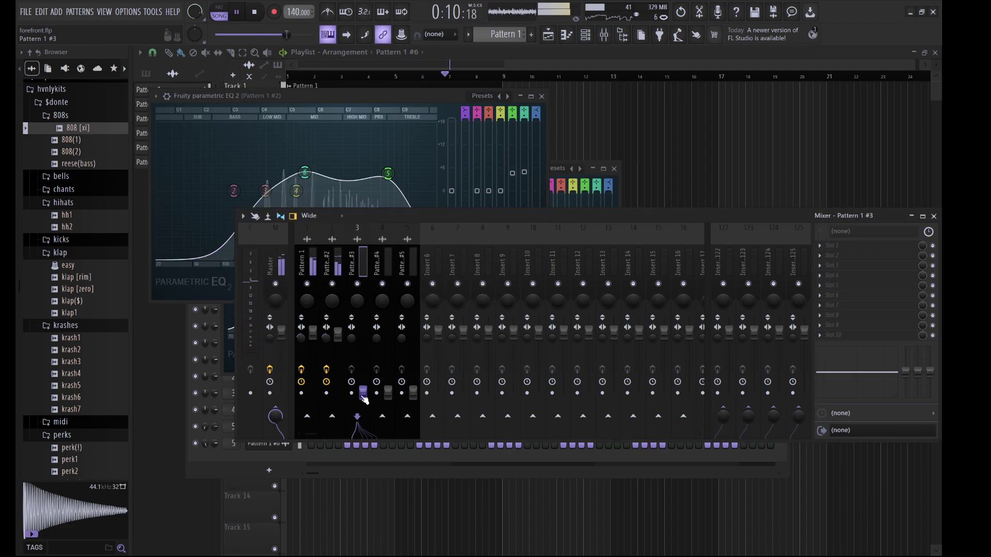
{"action": "left_click_drag", "start_coordinate": [363, 394], "coordinate": [359, 297]}
{"action": "mouse_move", "coordinate": [351, 338]}
{"action": "left_mouse_down"}
{"action": "mouse_move", "coordinate": [352, 348]}
{"action": "mouse_move", "coordinate": [363, 336]}
{"action": "left_mouse_up"}
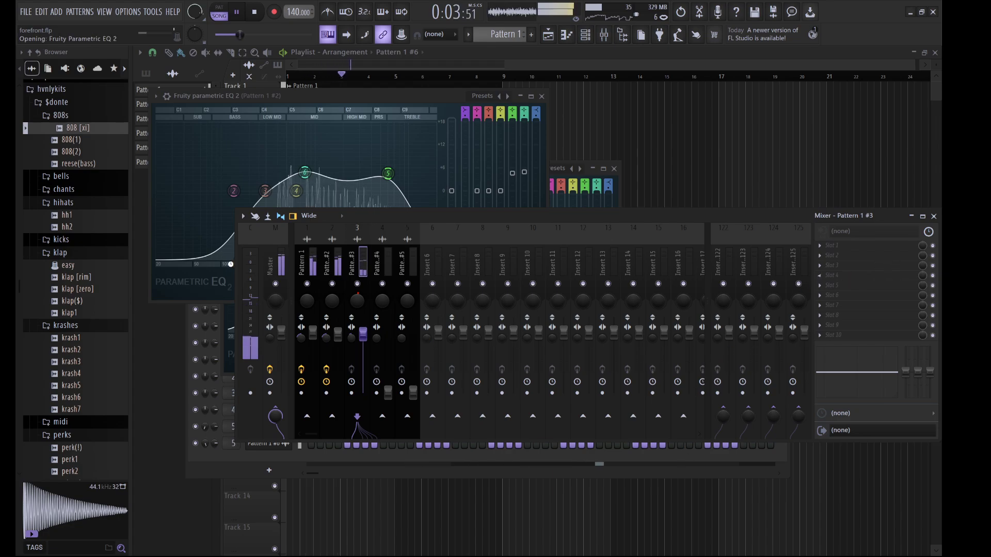
{"action": "left_click_drag", "start_coordinate": [231, 220], "coordinate": [241, 286]}
{"action": "left_click_drag", "start_coordinate": [387, 220], "coordinate": [442, 288]}
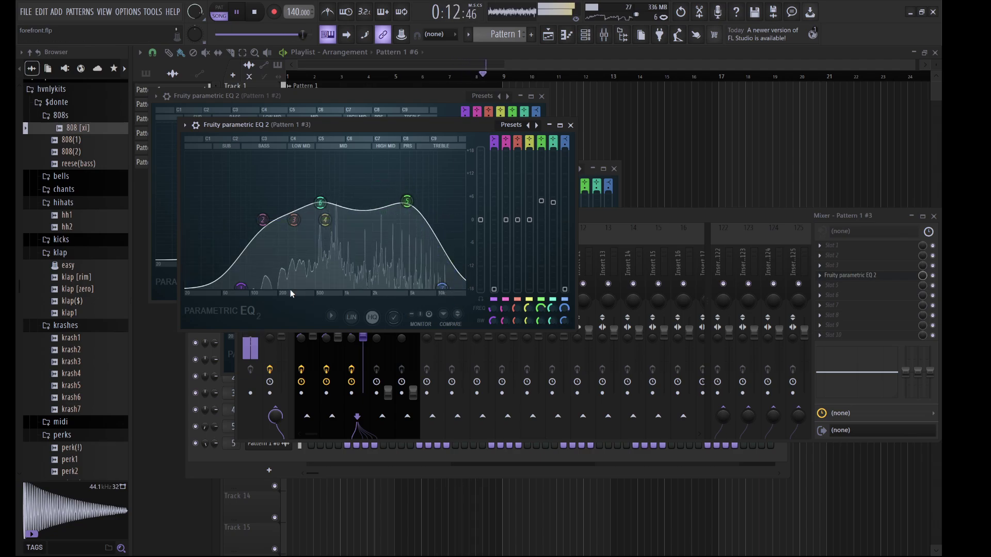
{"action": "left_click_drag", "start_coordinate": [241, 277], "coordinate": [250, 287]}
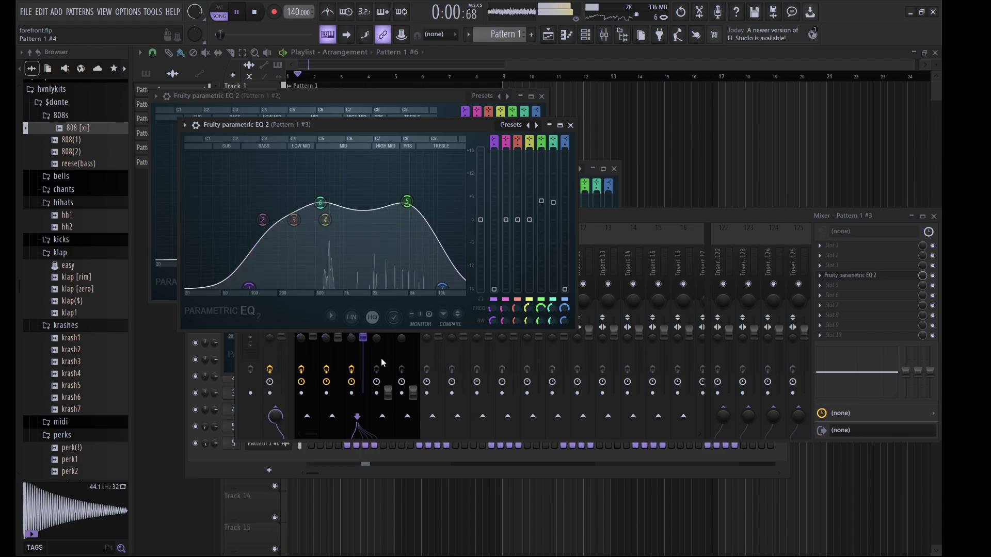
Raise the Pattern 1 #4 mixer fader and add Fruity Parametric EQ 2 with low and high cuts and gentle boosts on bands 5 and 6
{"action": "left_click_drag", "start_coordinate": [389, 392], "coordinate": [389, 333]}
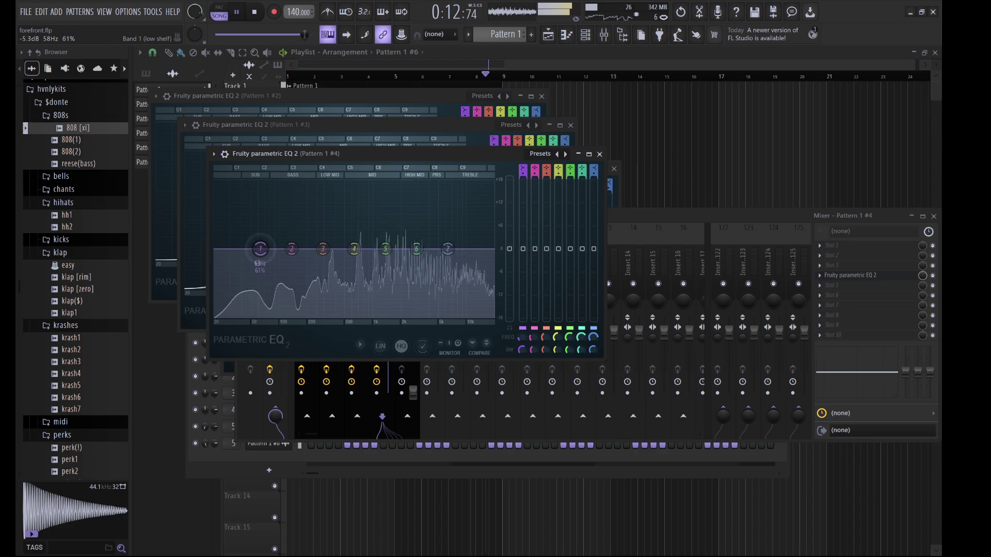
{"action": "left_click_drag", "start_coordinate": [260, 249], "coordinate": [274, 318]}
{"action": "left_click_drag", "start_coordinate": [416, 249], "coordinate": [472, 316]}
{"action": "left_click_drag", "start_coordinate": [275, 316], "coordinate": [282, 316]}
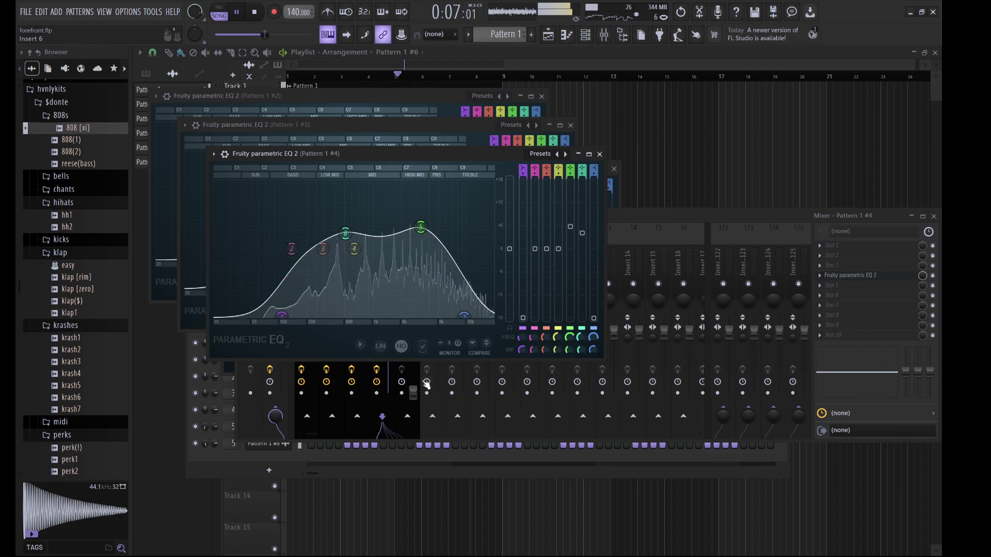
Raise the Pattern 1 #5 mixer fader partway and add Fruity Parametric EQ 2, rolling off lows and highs and boosting bands 5 and 6
{"action": "left_click_drag", "start_coordinate": [413, 392], "coordinate": [413, 354]}
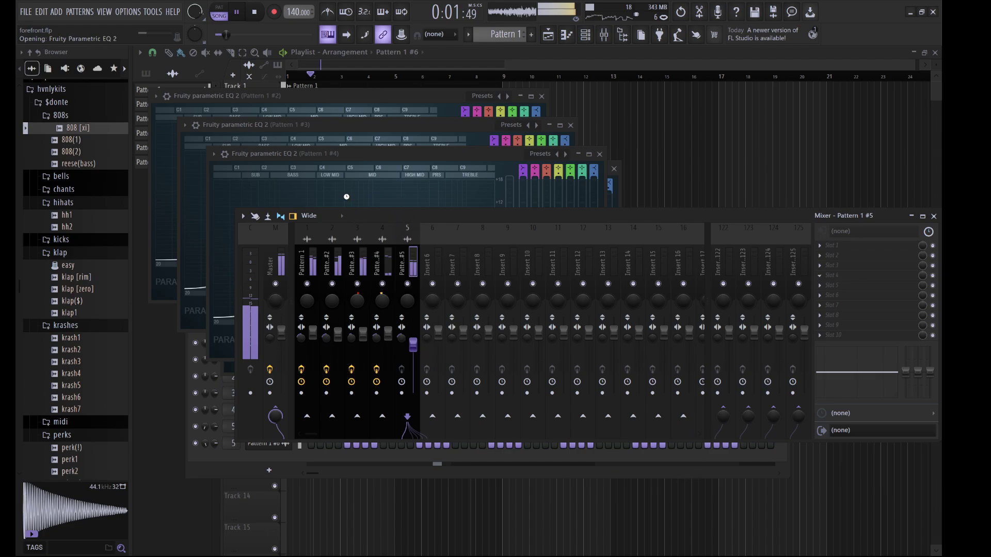
{"action": "left_click_drag", "start_coordinate": [283, 283], "coordinate": [295, 345]}
{"action": "left_click_drag", "start_coordinate": [446, 279], "coordinate": [514, 345]}
{"action": "left_click_drag", "start_coordinate": [295, 343], "coordinate": [306, 344]}
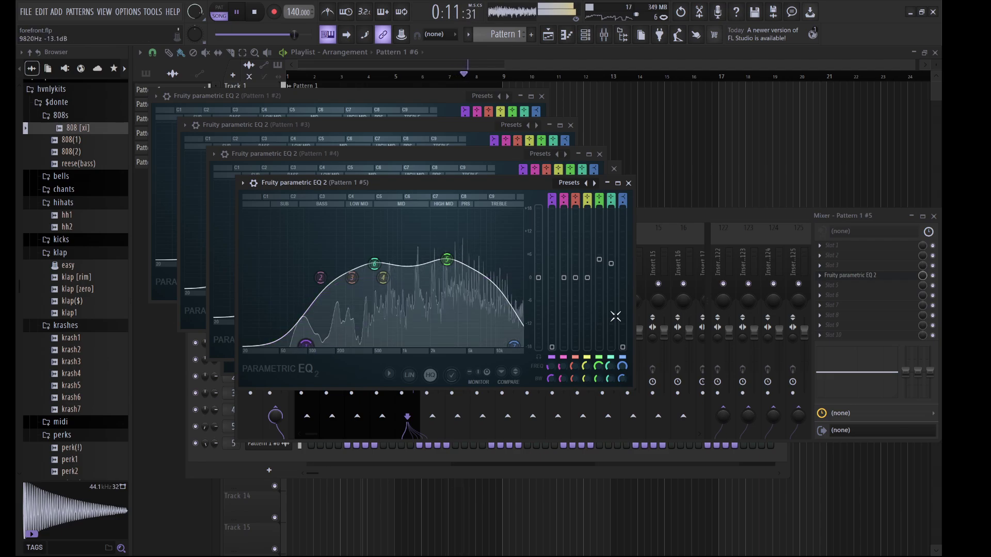
Add Fruity PanOMatic to the Pattern 1 #5 mixer track and set its LFO target to pan
{"action": "left_click", "coordinate": [840, 293]}
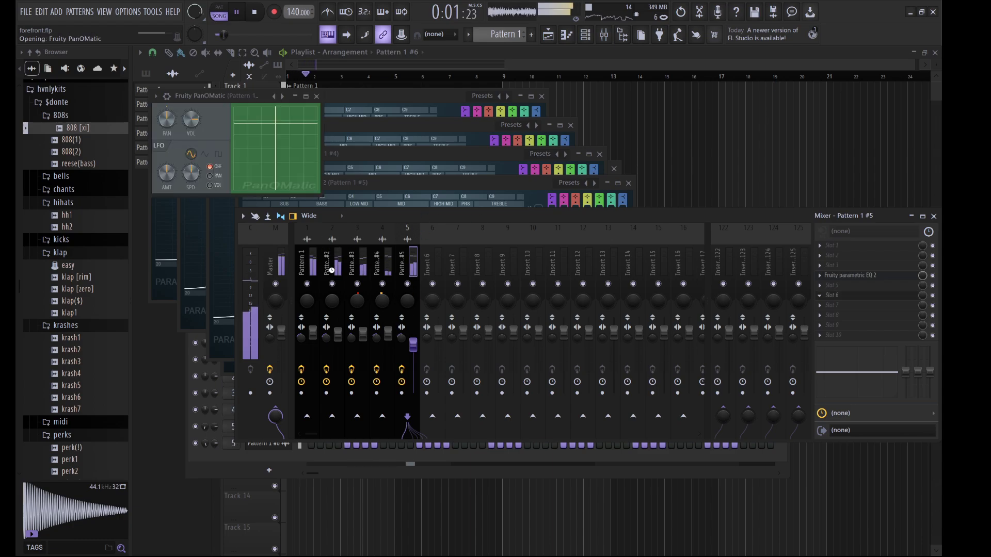
{"action": "left_click", "coordinate": [210, 176]}
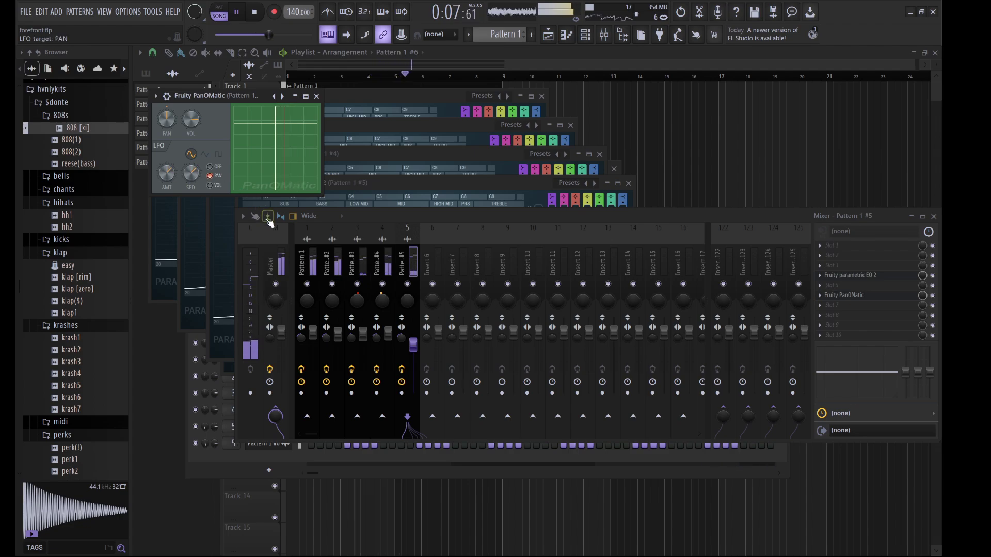
Select the Pattern 1 mixer tracks and route them to Insert 6 as a shared bus
{"action": "left_click", "coordinate": [438, 309]}
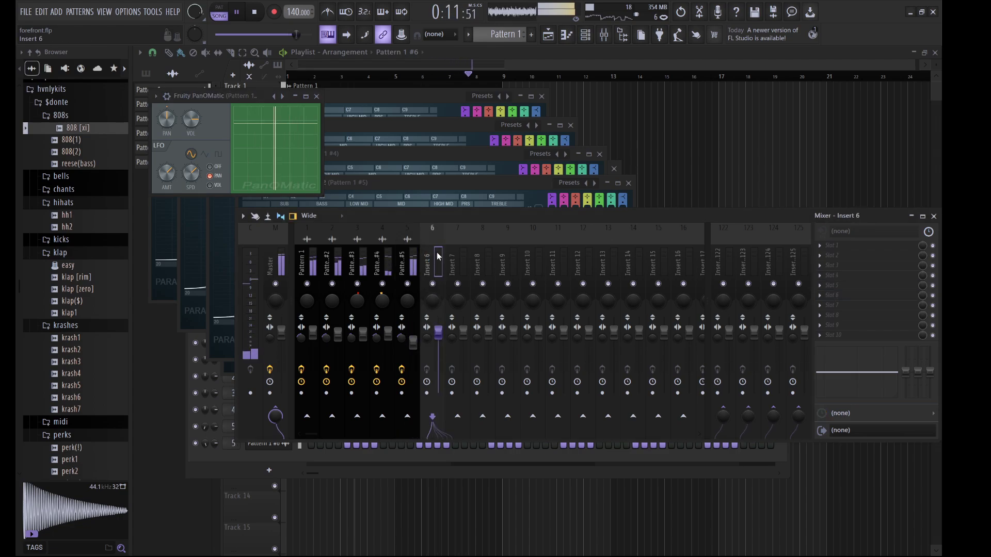
{"action": "left_click", "coordinate": [415, 257]}
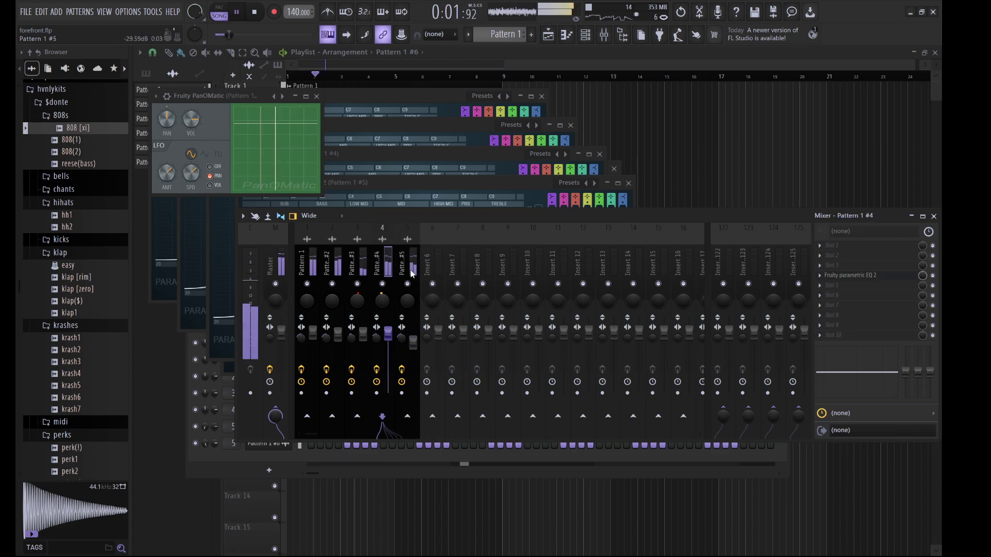
{"action": "left_click", "coordinate": [386, 268]}
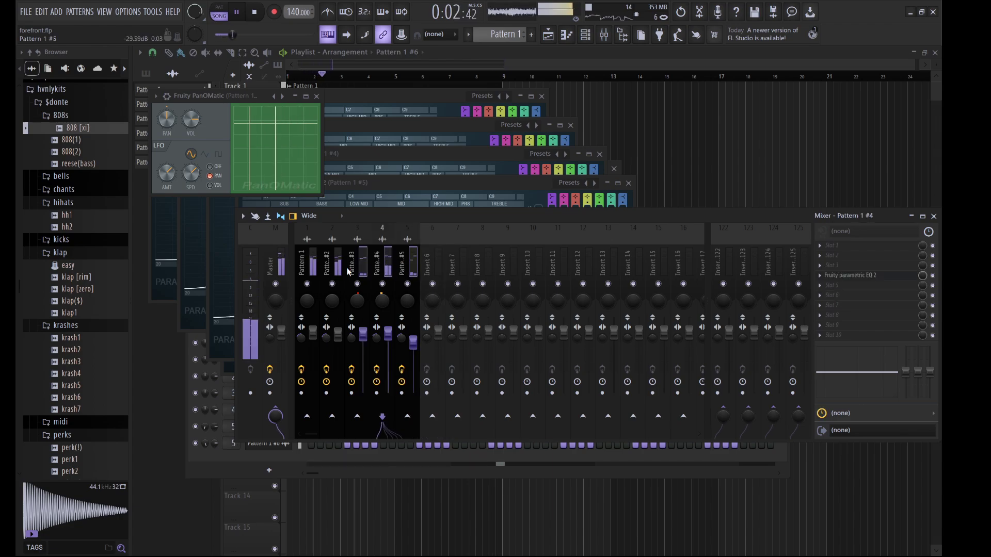
Add FabFilter Pro-C 2 to Insert 6, lower its ratio, and set the threshold to -20.38 dB and the wet gain to +1.02 dB
{"action": "left_click", "coordinate": [438, 260]}
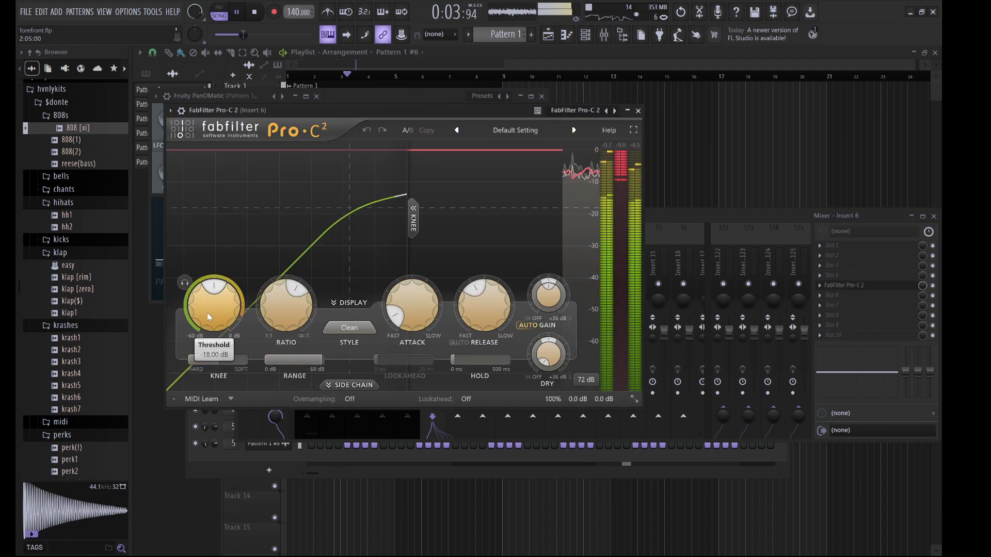
{"action": "left_click_drag", "start_coordinate": [209, 312], "coordinate": [230, 371]}
{"action": "left_click_drag", "start_coordinate": [279, 306], "coordinate": [282, 324]}
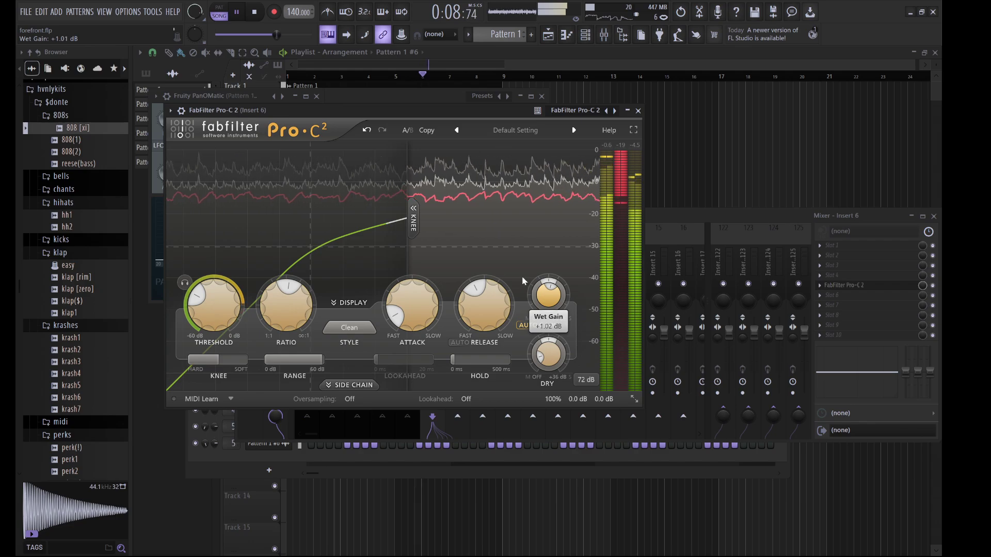
{"action": "left_click_drag", "start_coordinate": [220, 310], "coordinate": [218, 303]}
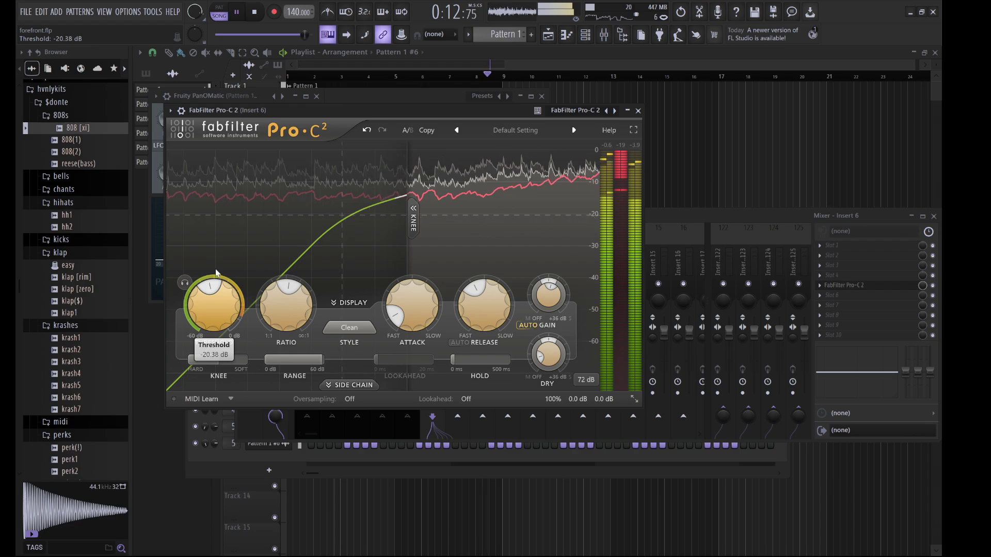
Load the hh2 hi-hat sample from the hihats folder into a new channel of the channel rack
{"action": "left_click", "coordinate": [623, 35]}
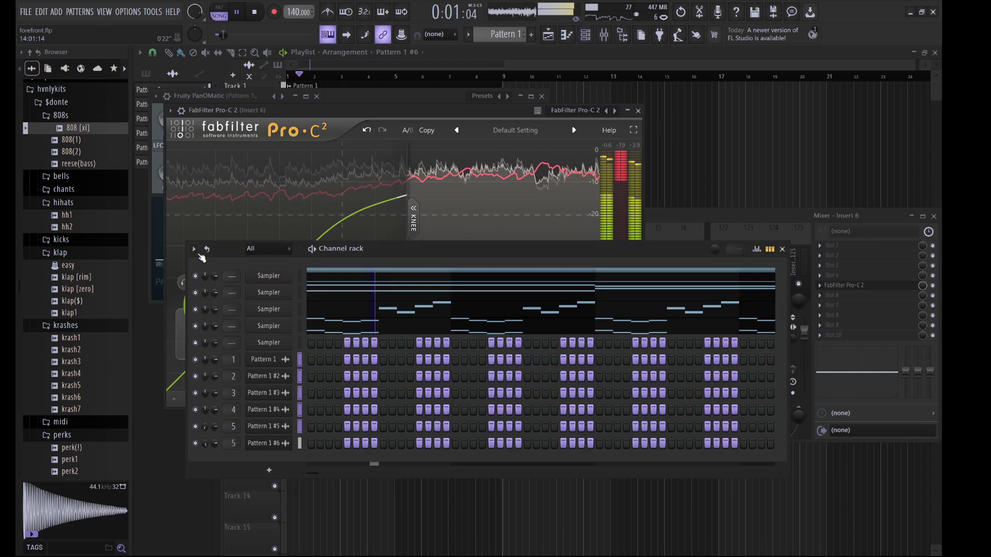
{"action": "left_click", "coordinate": [85, 227]}
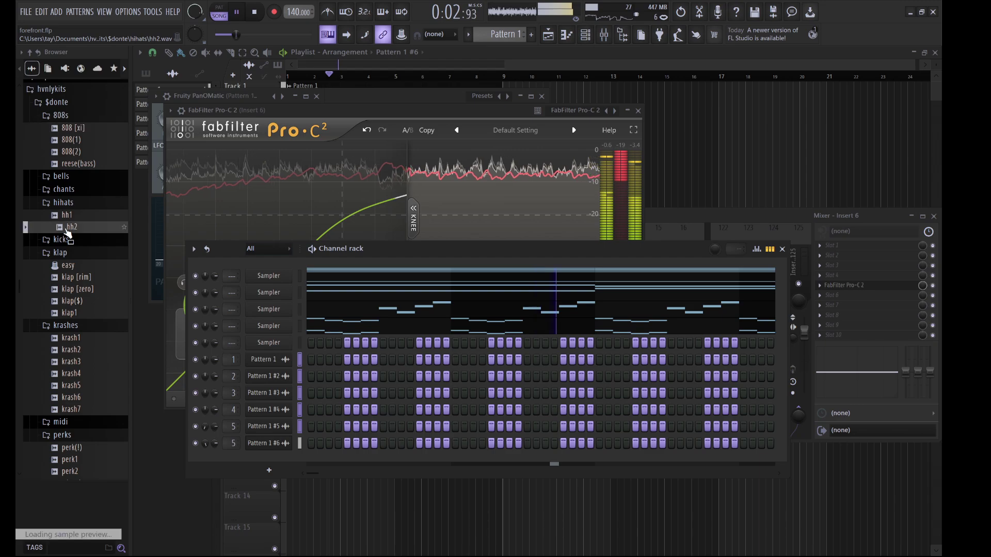
{"action": "left_click", "coordinate": [87, 250]}
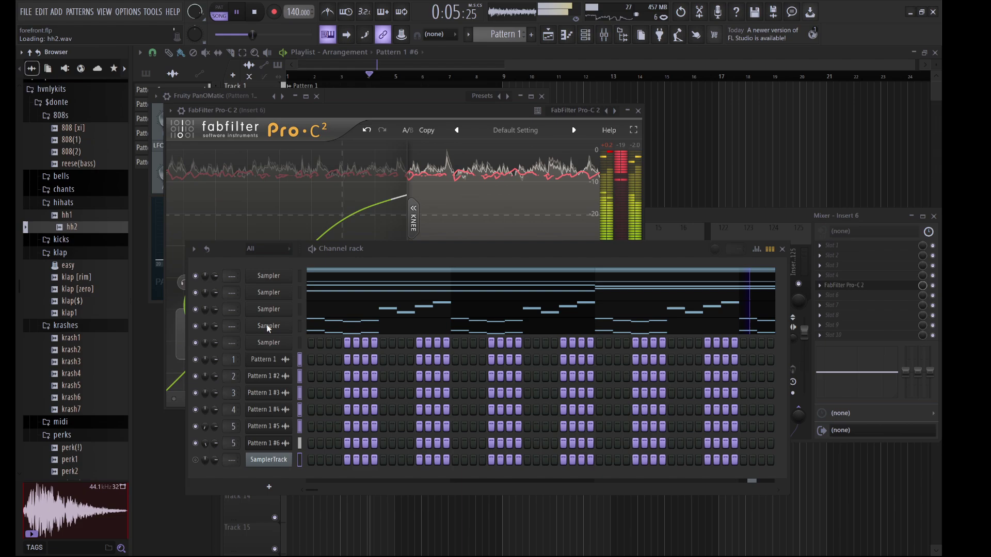
{"action": "left_click", "coordinate": [566, 264]}
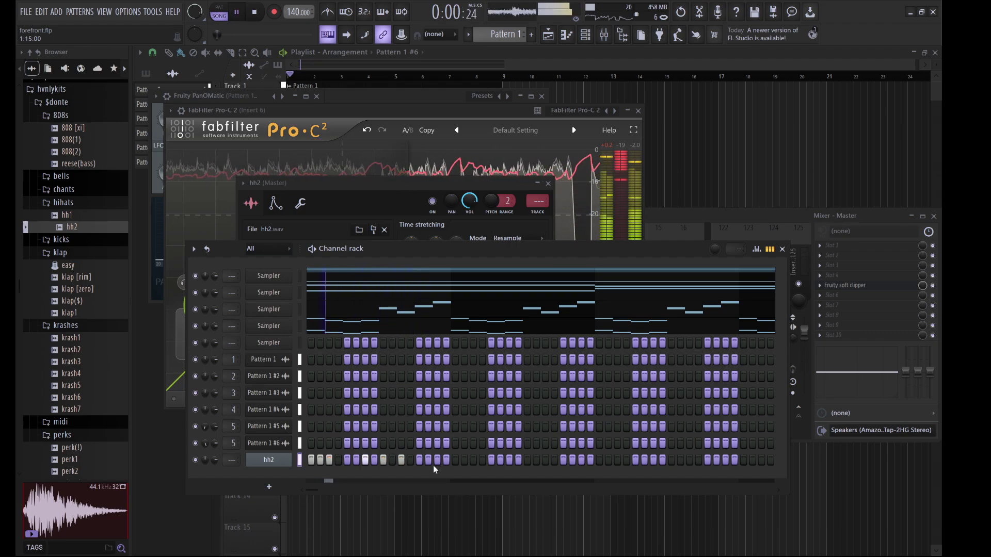
Program the hh2 hi-hat on steps 1–3, 7, 9, 11, 19, 21–23, 25–27 and 29
{"action": "left_click", "coordinate": [464, 460]}
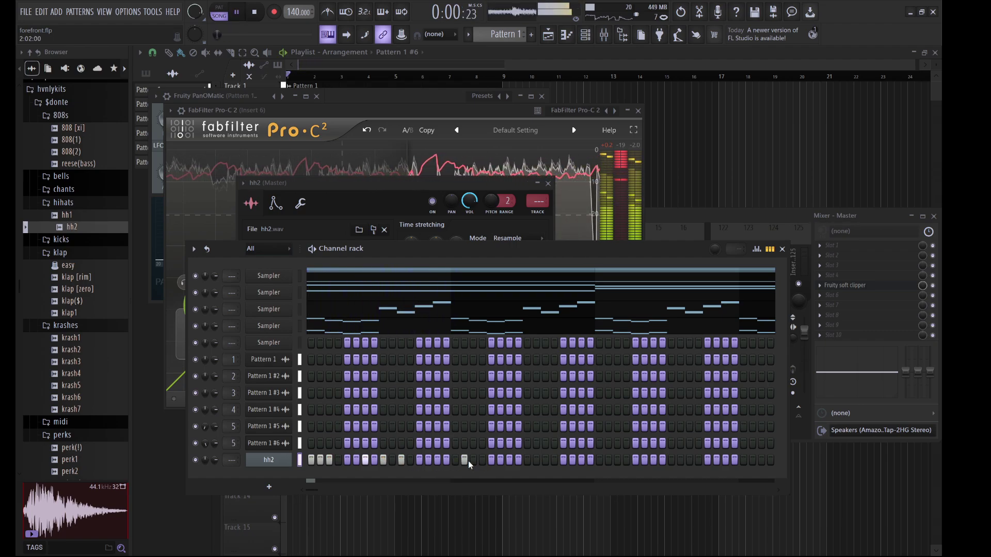
{"action": "left_click", "coordinate": [473, 460]}
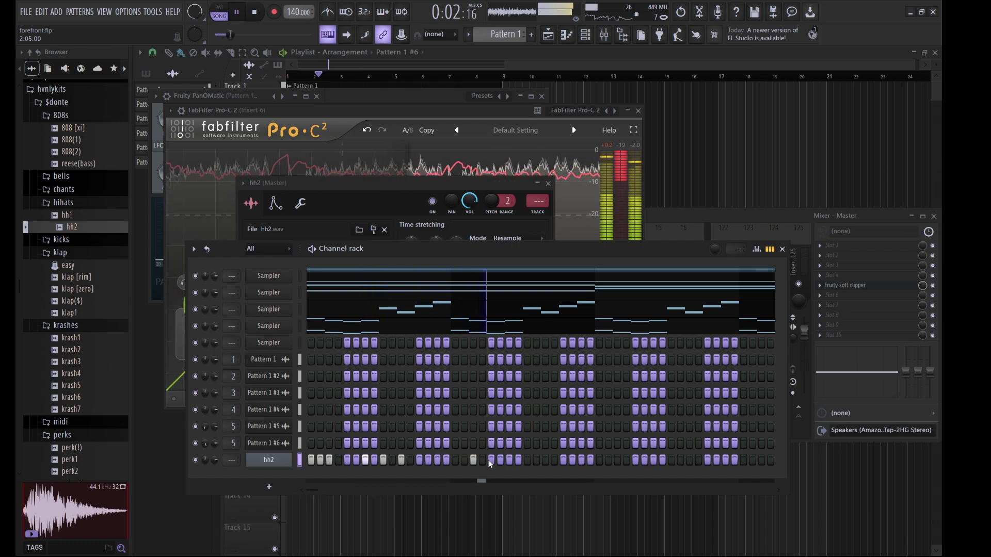
{"action": "left_click", "coordinate": [528, 460]}
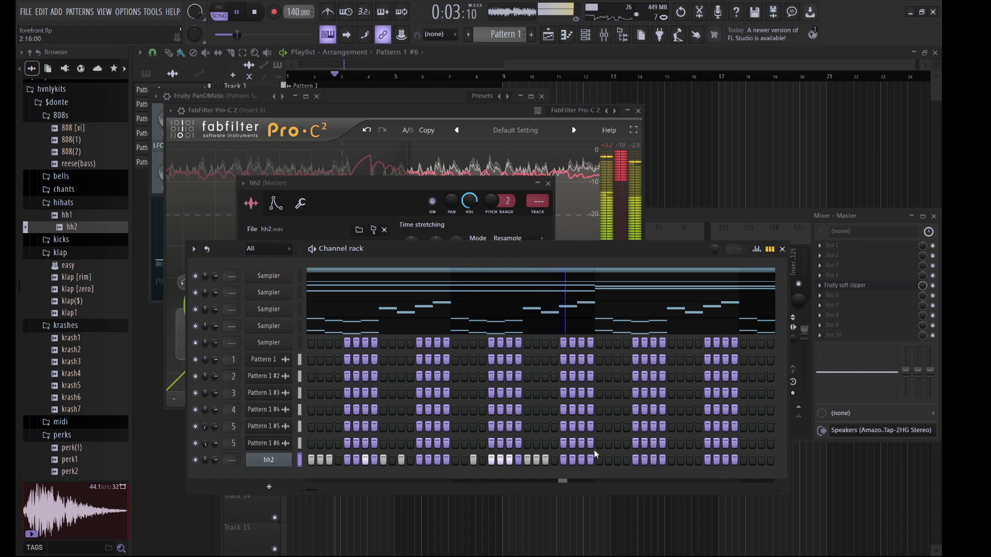
{"action": "left_click", "coordinate": [565, 460]}
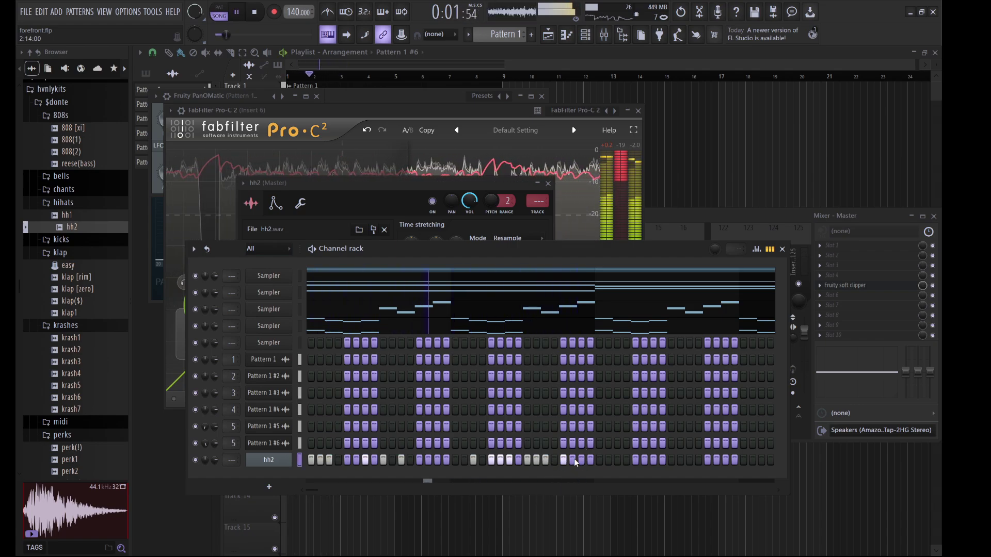
{"action": "left_click", "coordinate": [573, 460]}
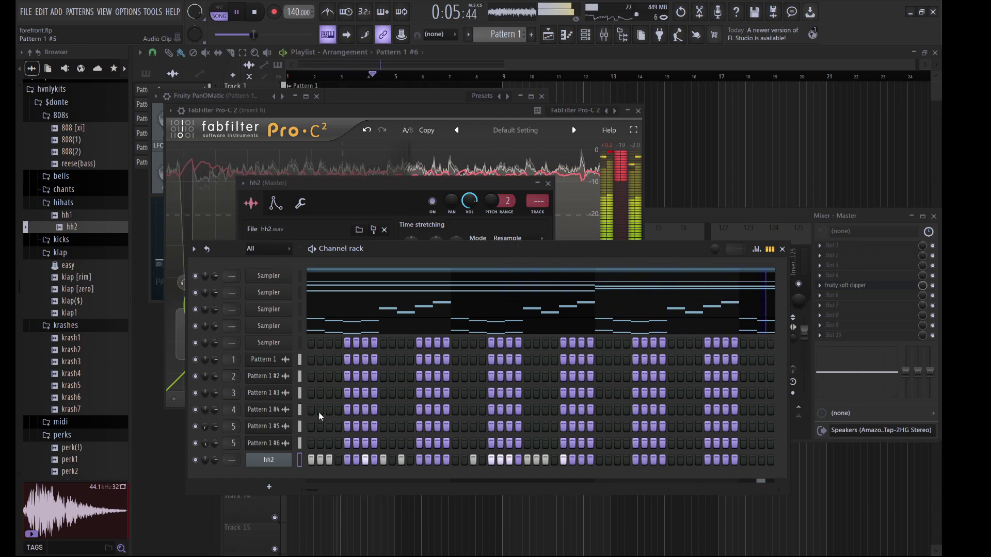
In the hh2 piano roll, add a two-step A#4 note at 2:15, chop it into a roll, and ramp its velocities downward
{"action": "key", "text": "F7"}
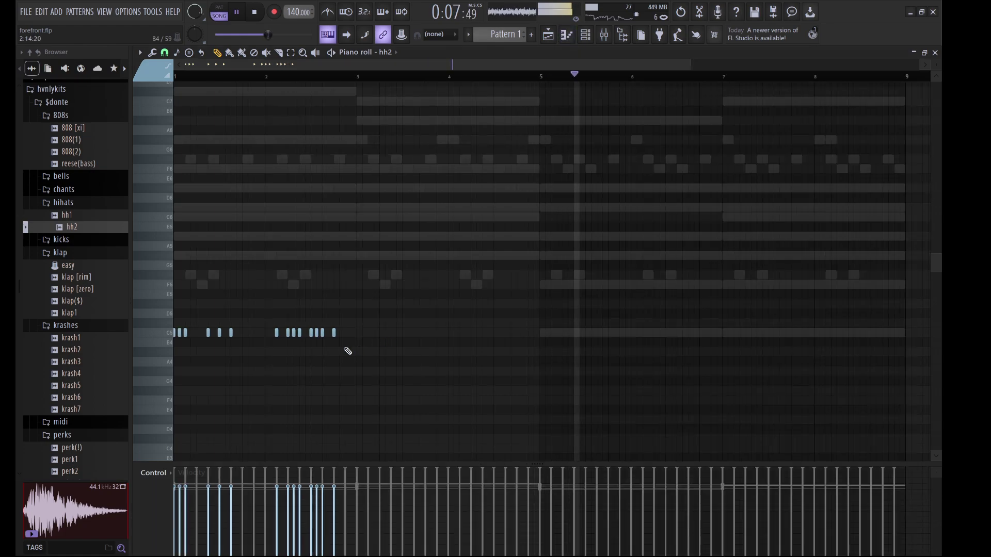
{"action": "left_click", "coordinate": [348, 353]}
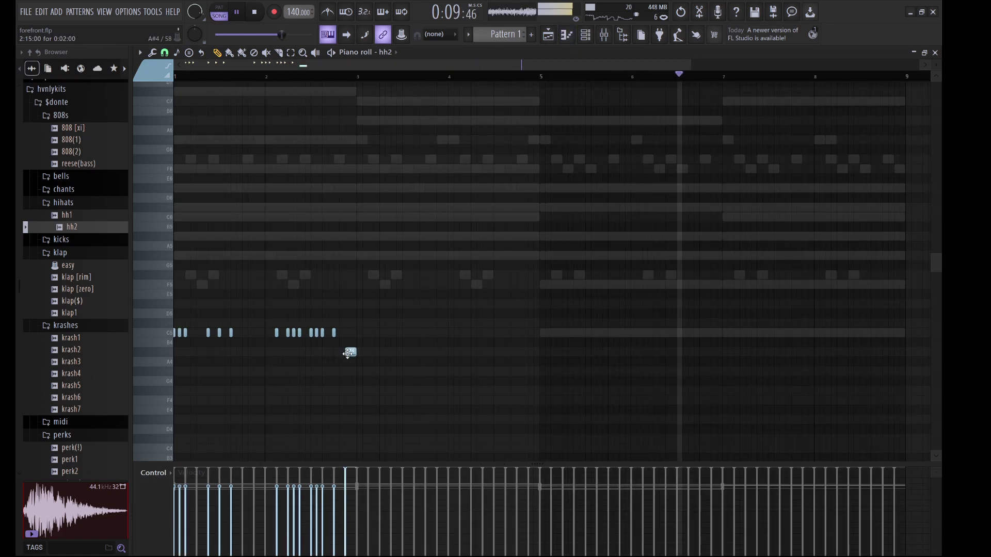
{"action": "left_click", "coordinate": [348, 354], "text": "ctrl"}
{"action": "key", "text": "ctrl+u"}
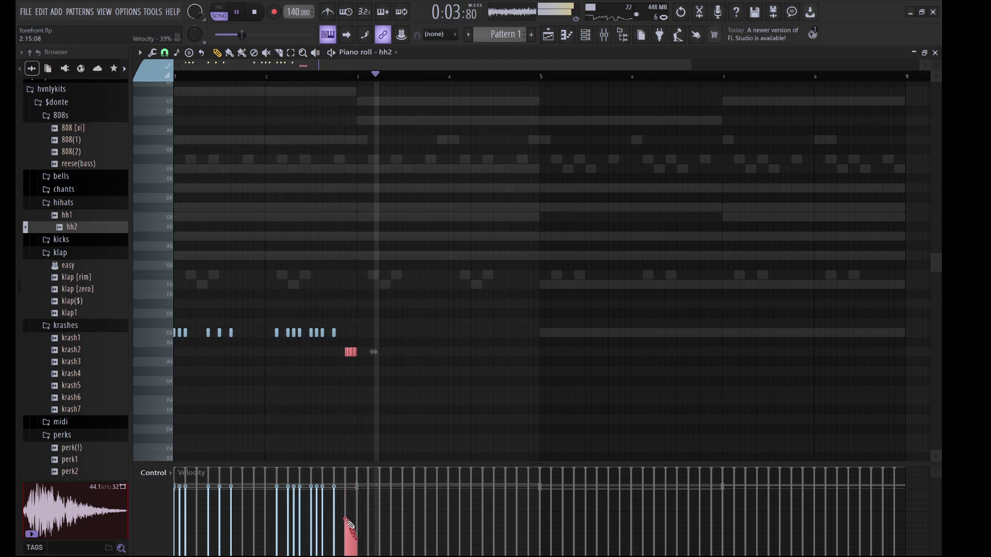
{"action": "key", "text": "ctrl+z"}
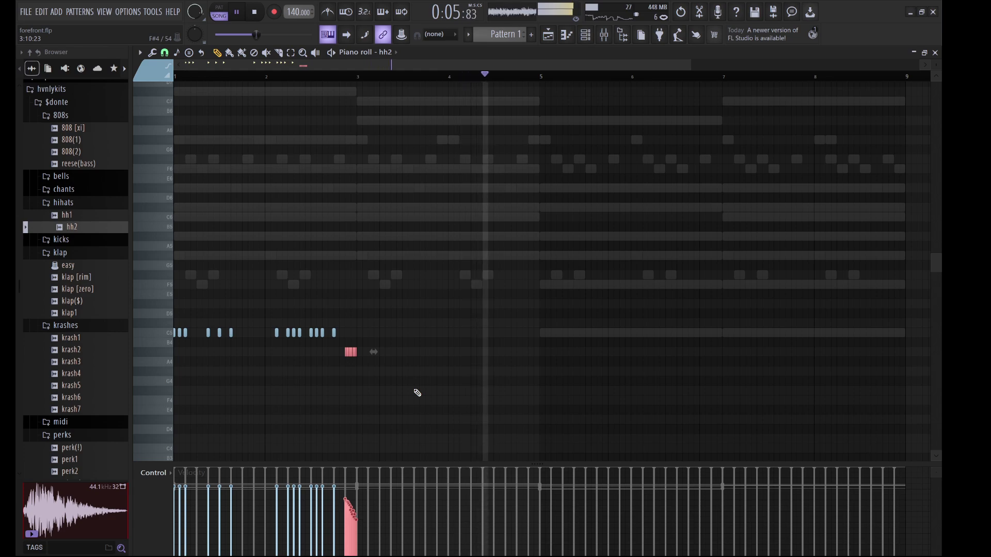
{"action": "key", "text": "space"}
{"action": "key", "text": "space"}
{"action": "left_click", "coordinate": [381, 362]}
{"action": "left_click_drag", "start_coordinate": [357, 342], "coordinate": [314, 329]}
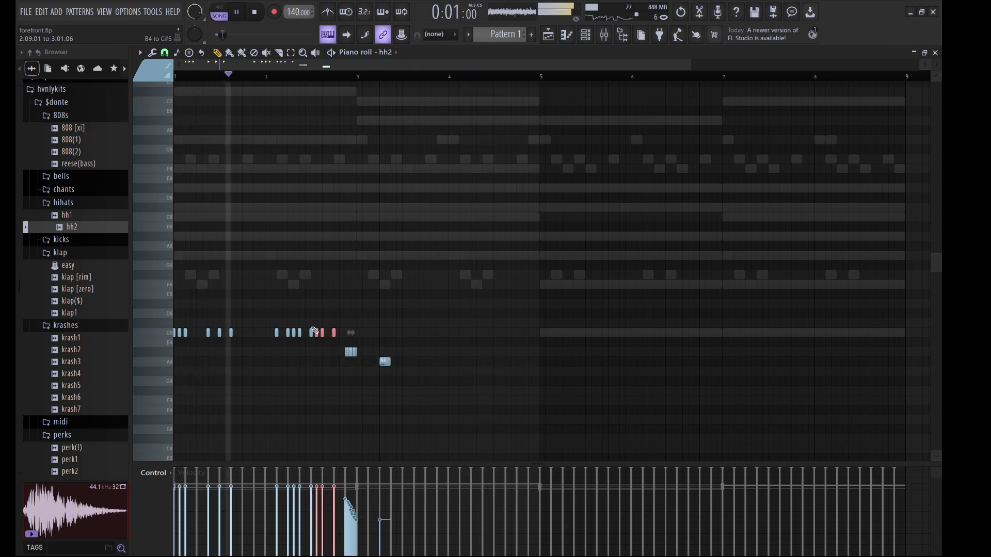
{"action": "right_click", "coordinate": [384, 361]}
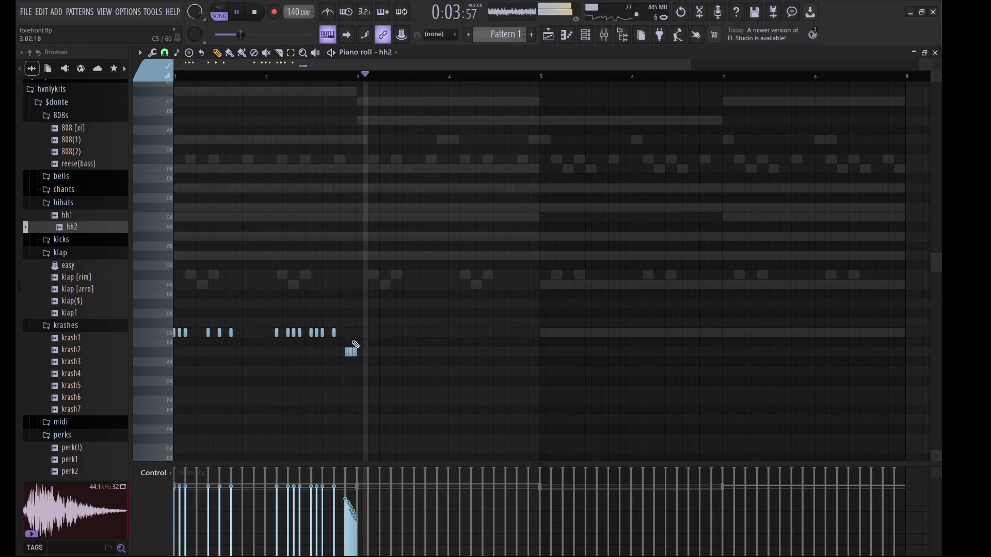
Duplicate the two-bar hh2 pattern with its roll into bars 3–4 and raise the copied roll by three semitones
{"action": "left_click_drag", "start_coordinate": [349, 337], "coordinate": [120, 325]}
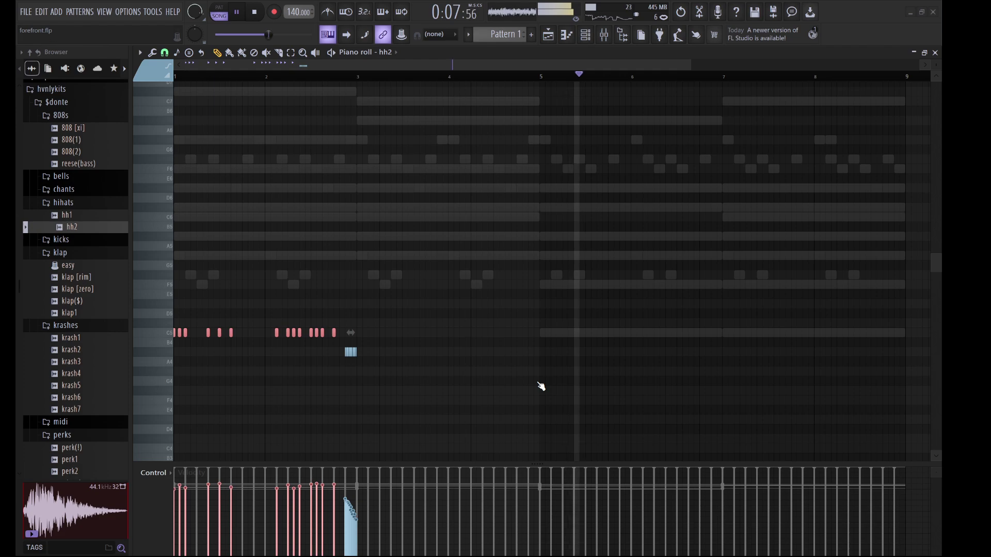
{"action": "key", "text": "ctrl+b"}
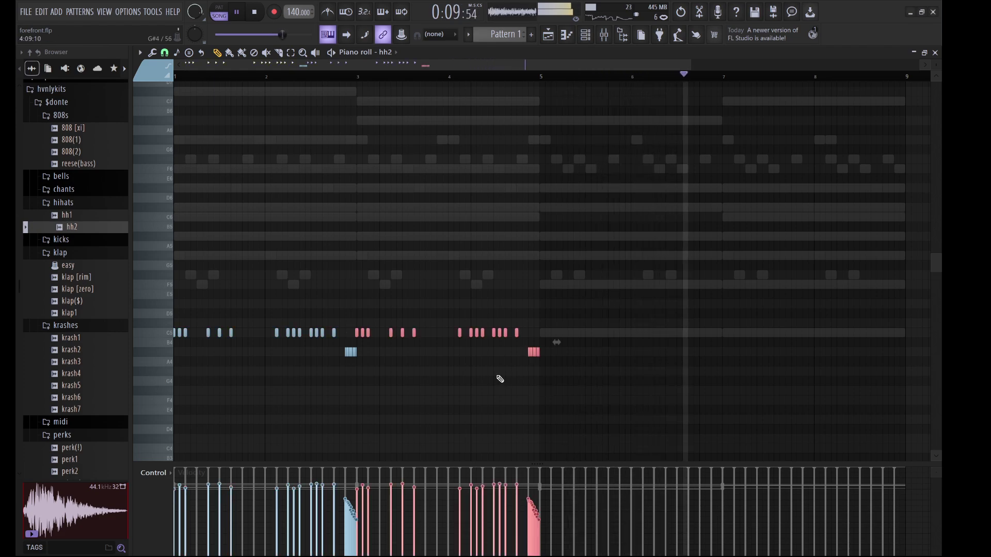
{"action": "left_click_drag", "start_coordinate": [583, 349], "coordinate": [500, 370]}
{"action": "key", "text": "Up"}
{"action": "key", "text": "Up"}
{"action": "key", "text": "Up"}
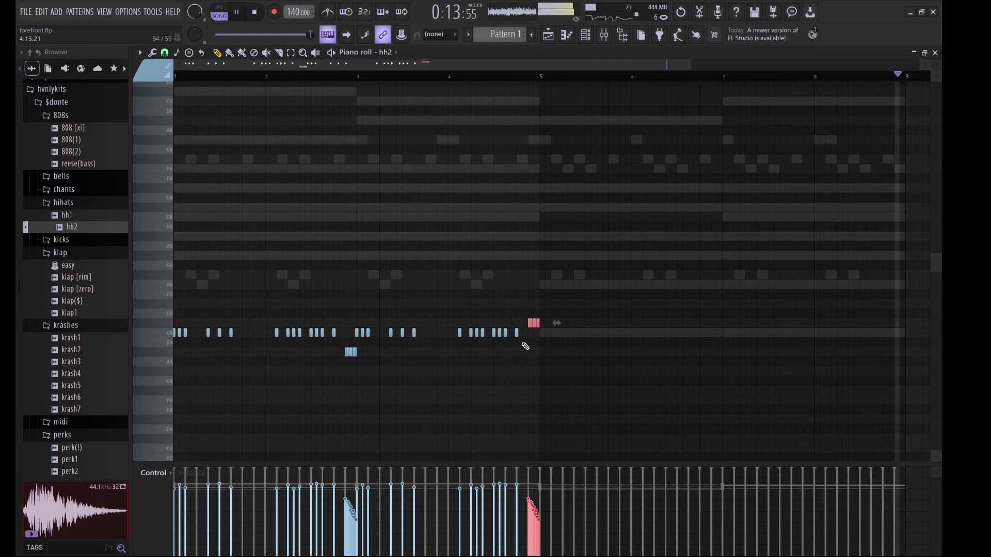
Duplicate the whole four-bar hh2 pattern into bars 5–8
{"action": "key", "text": "ctrl+d"}
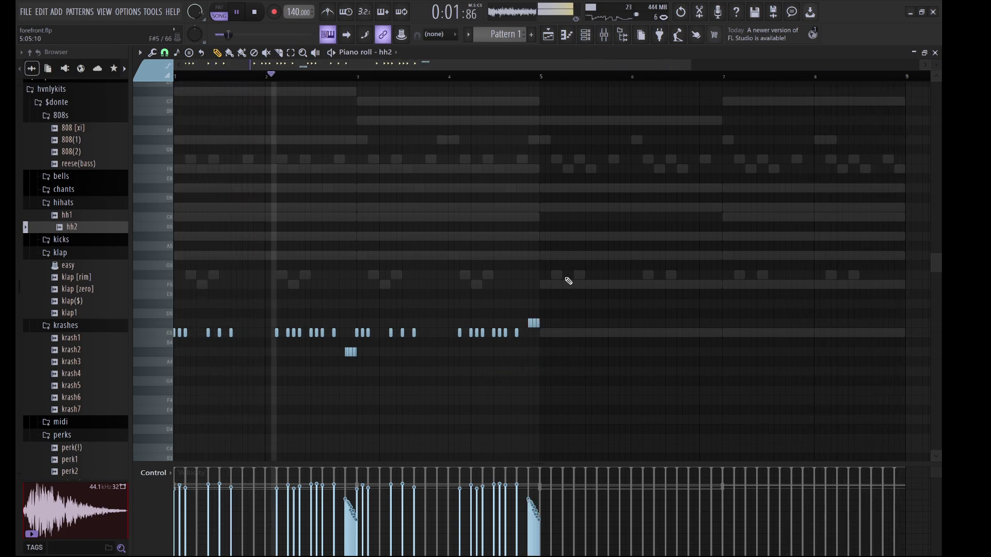
{"action": "key", "text": "ctrl+b"}
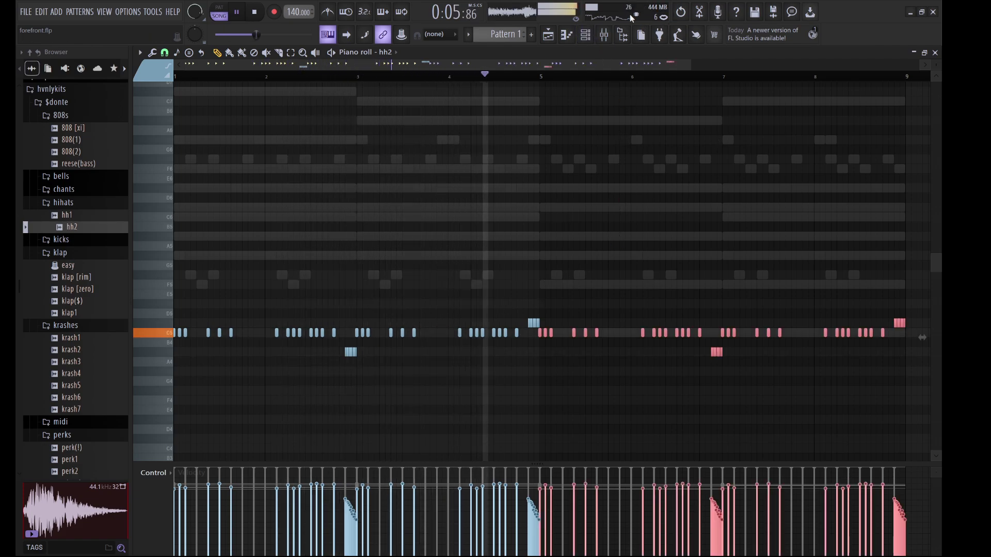
Audition the clap samples and load klap [zero] into a new channel of the channel rack
{"action": "left_click", "coordinate": [604, 34]}
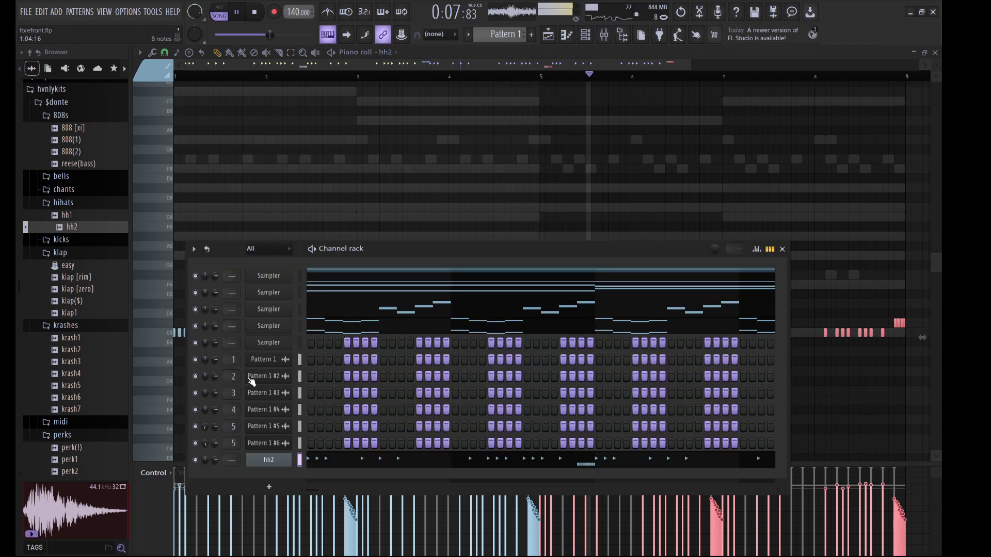
{"action": "left_click", "coordinate": [78, 301]}
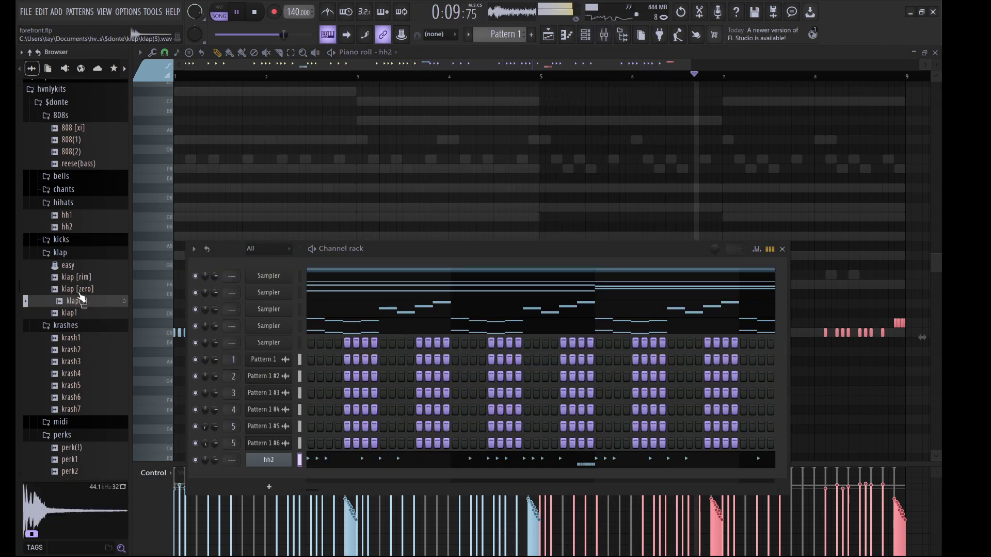
{"action": "left_click", "coordinate": [77, 290]}
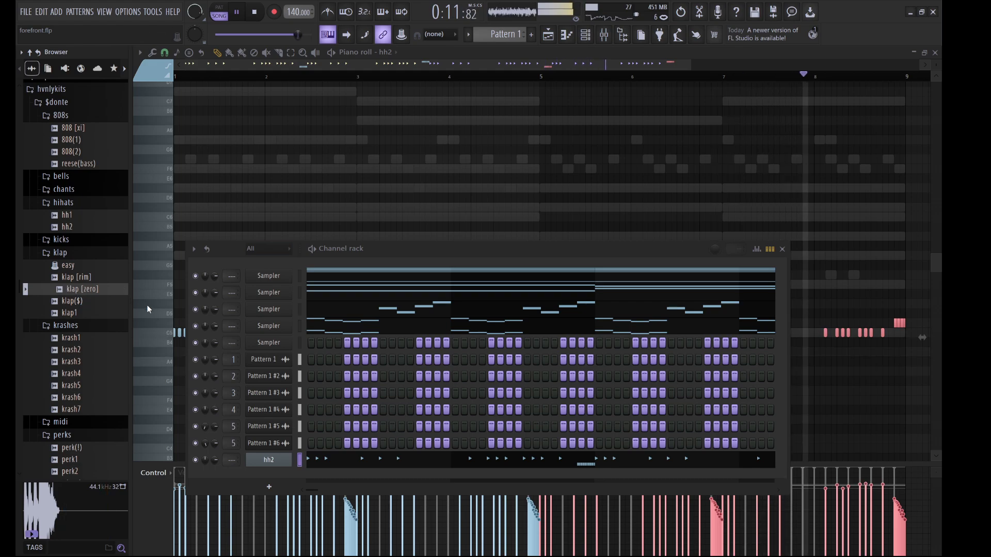
{"action": "left_click_drag", "start_coordinate": [147, 305], "coordinate": [320, 375]}
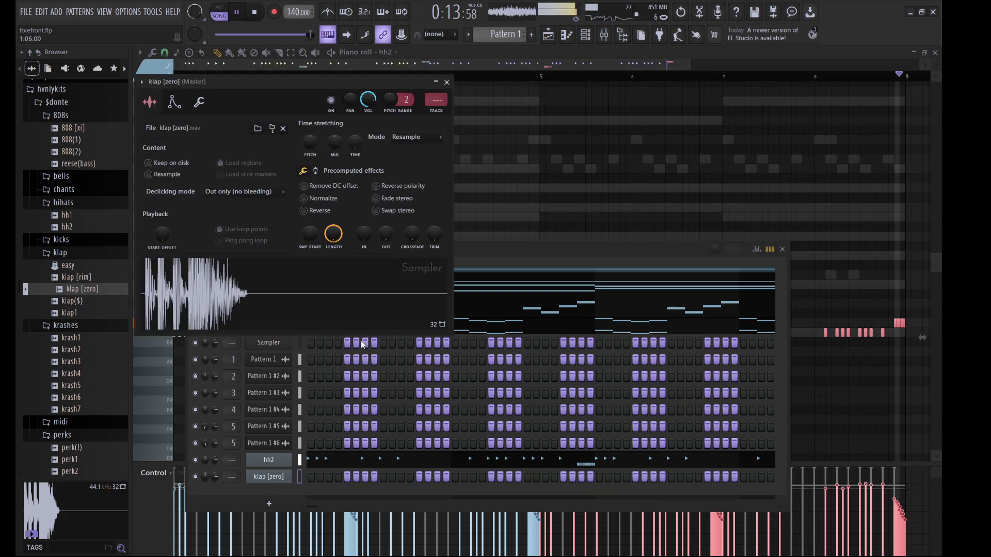
Program klap [zero] on steps 9, 25, 41, 51, 57 and 59
{"action": "left_click", "coordinate": [388, 481]}
{"action": "key", "text": "space"}
{"action": "left_click", "coordinate": [383, 477]}
{"action": "key", "text": "space"}
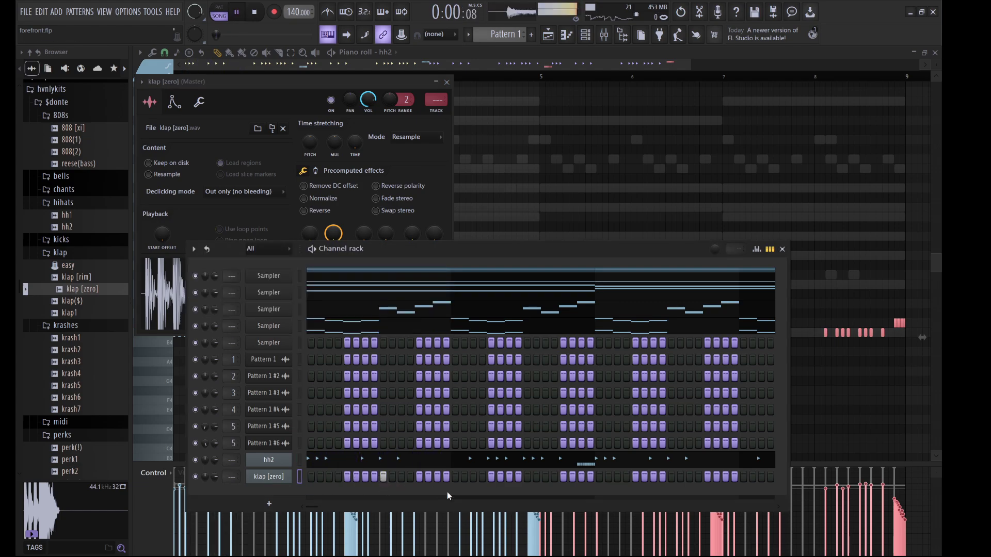
{"action": "left_click", "coordinate": [527, 477]}
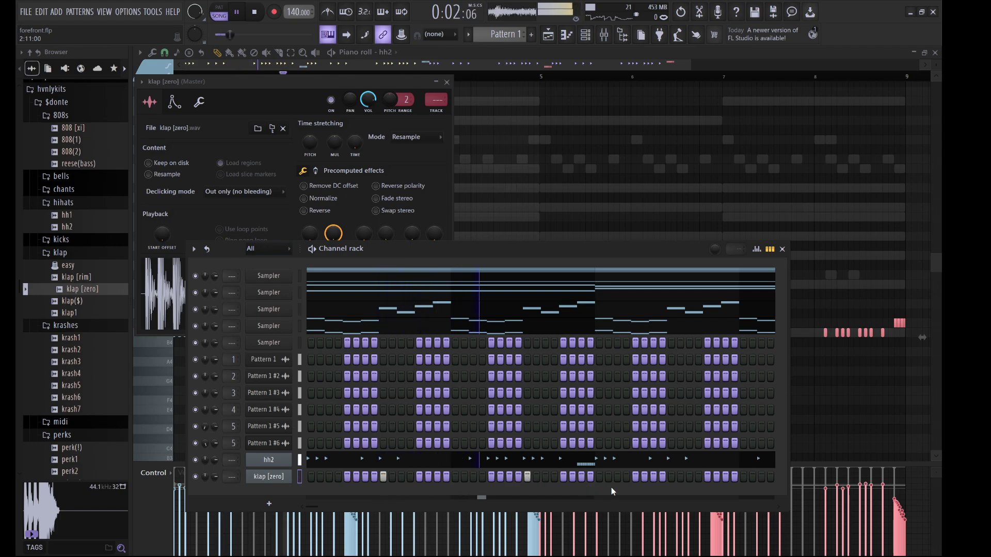
{"action": "left_click", "coordinate": [671, 477]}
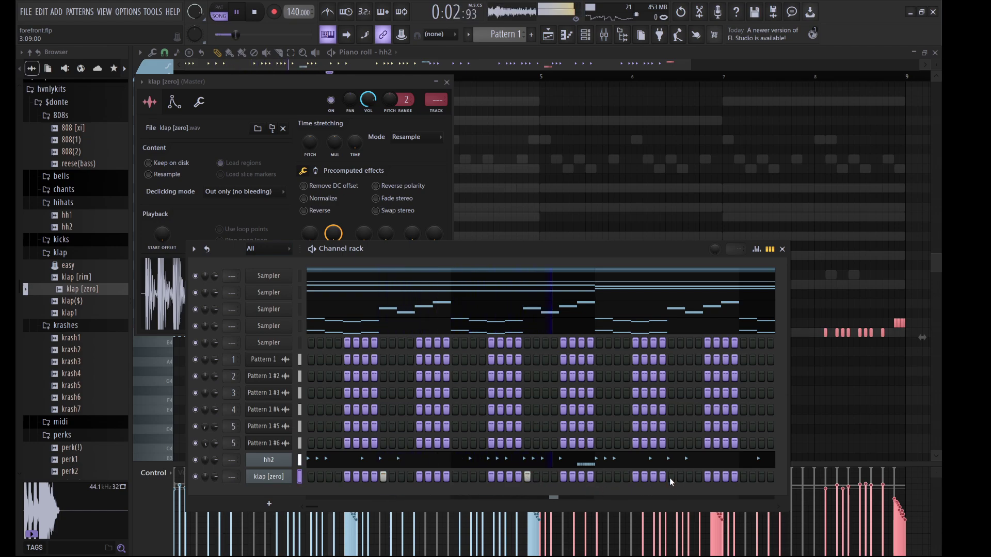
{"action": "left_click", "coordinate": [761, 477]}
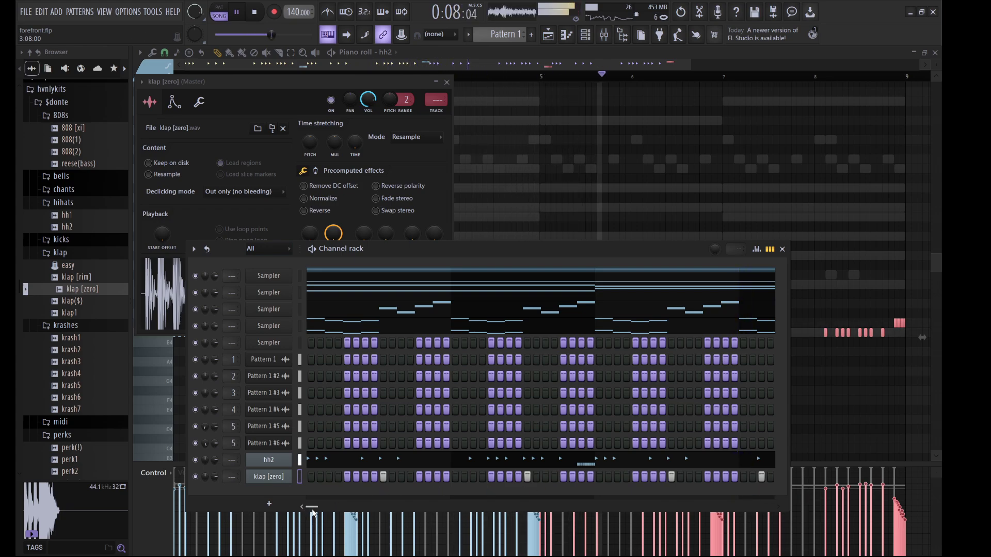
{"action": "left_click_drag", "start_coordinate": [314, 510], "coordinate": [318, 510]}
{"action": "key", "text": "space"}
{"action": "key", "text": "space"}
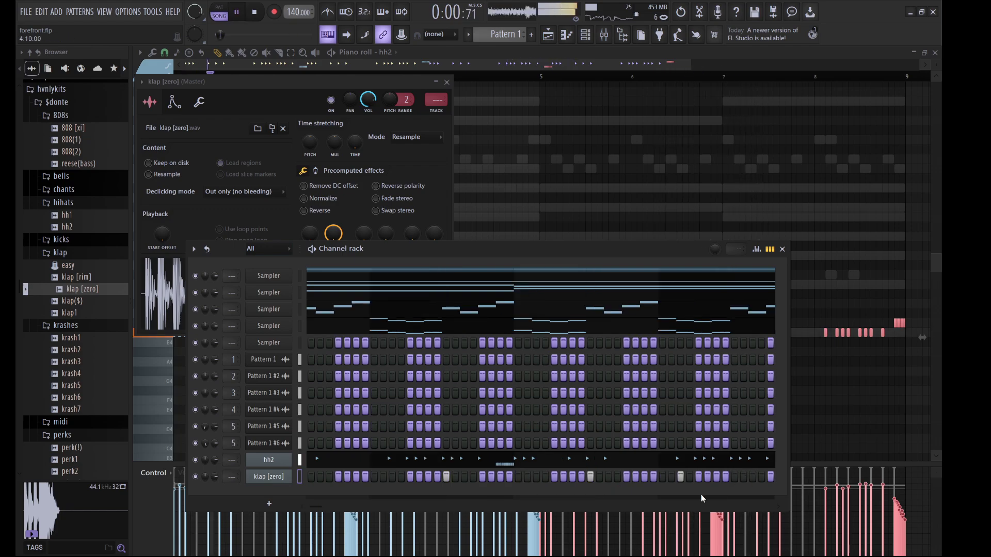
{"action": "left_click", "coordinate": [735, 482]}
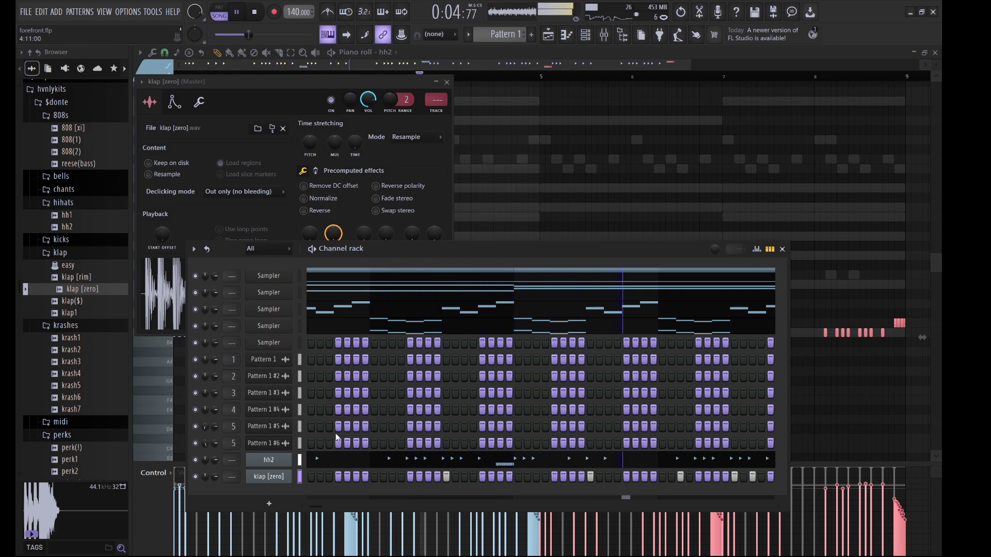
Duplicate the four-bar klap [zero] pattern into bars 5–8 in its piano roll, and save the project
{"action": "key", "text": "F7"}
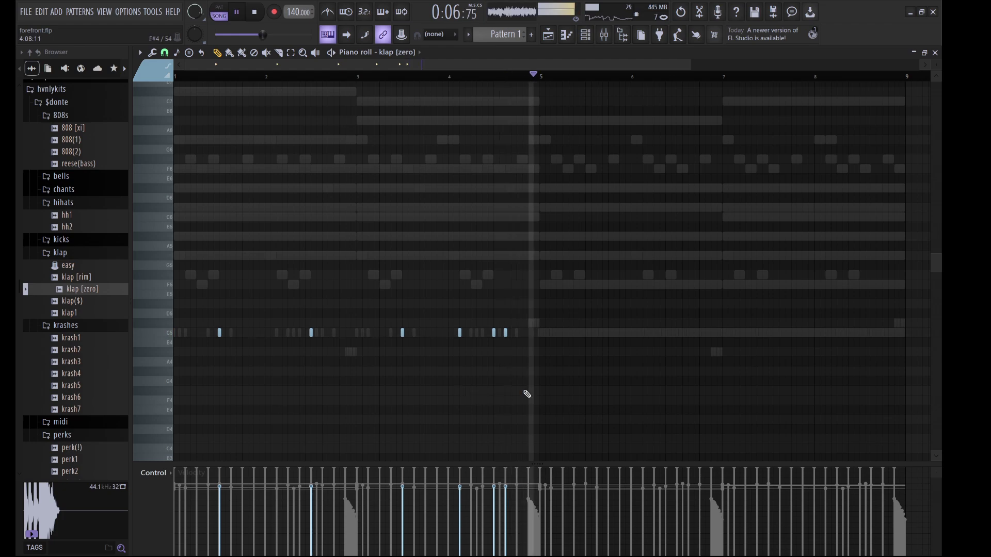
{"action": "left_click_drag", "start_coordinate": [524, 394], "coordinate": [176, 271]}
{"action": "key", "text": "ctrl+s"}
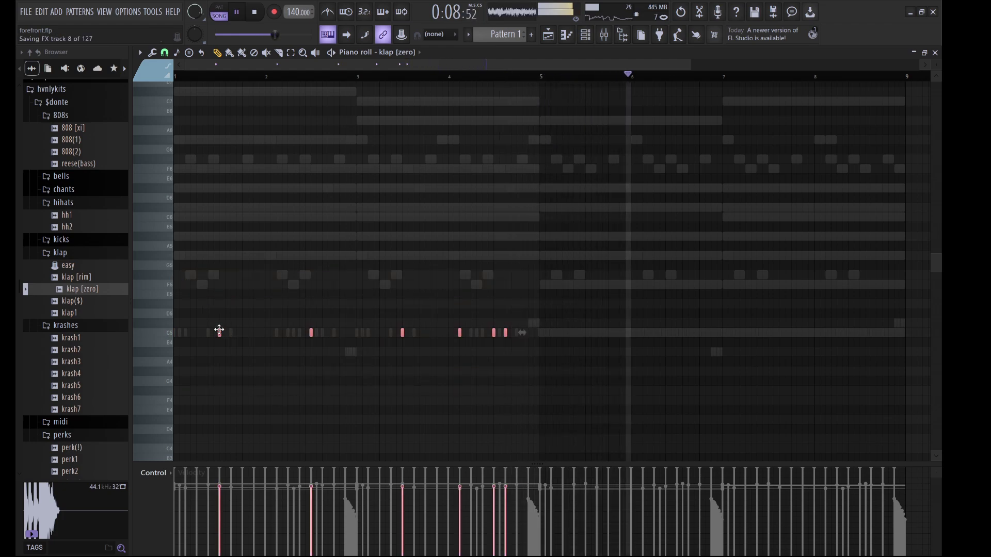
{"action": "key", "text": "ctrl+b"}
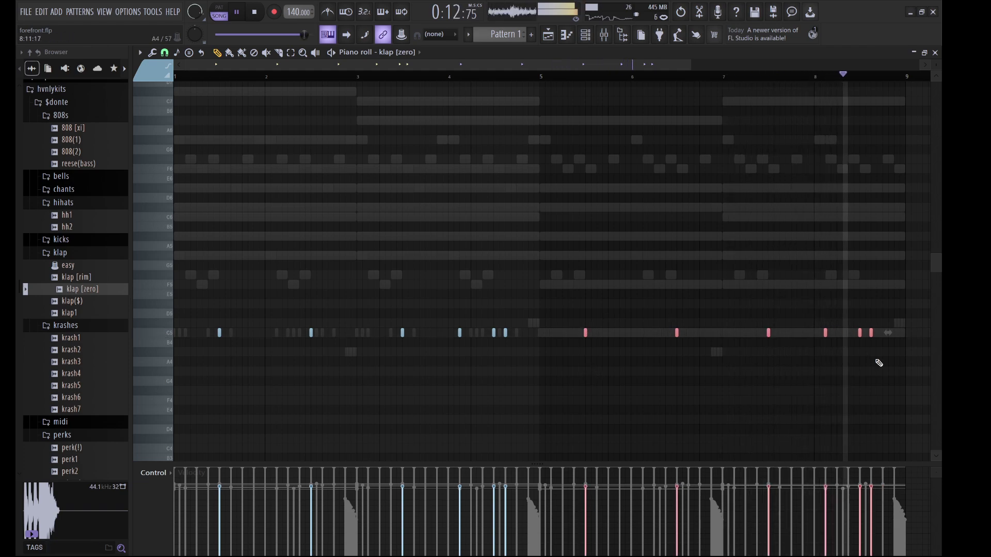
{"action": "key", "text": "ctrl+d"}
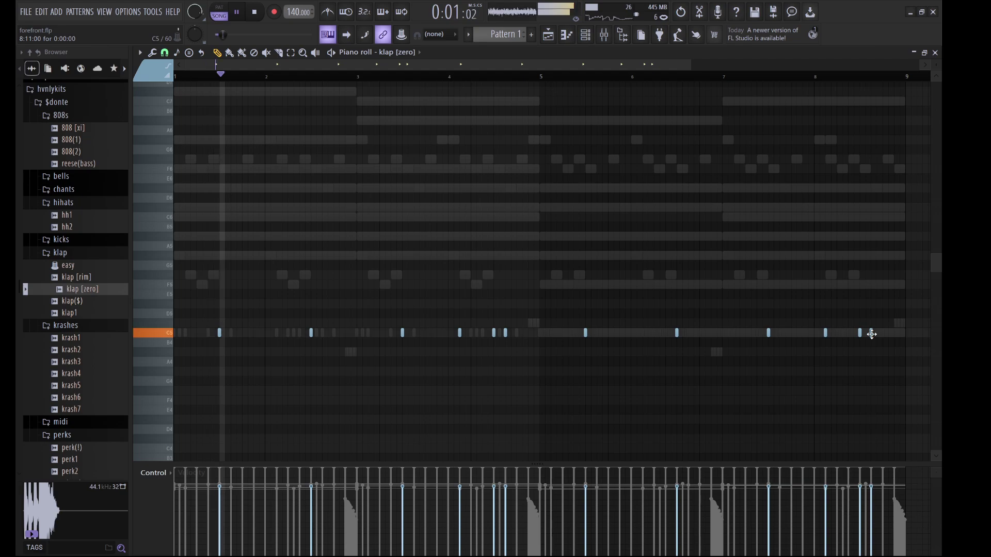
Add C5 klap [zero] notes at 8:13, 8:14 and 8:15 with the last two at falling velocities
{"action": "left_click", "coordinate": [882, 333]}
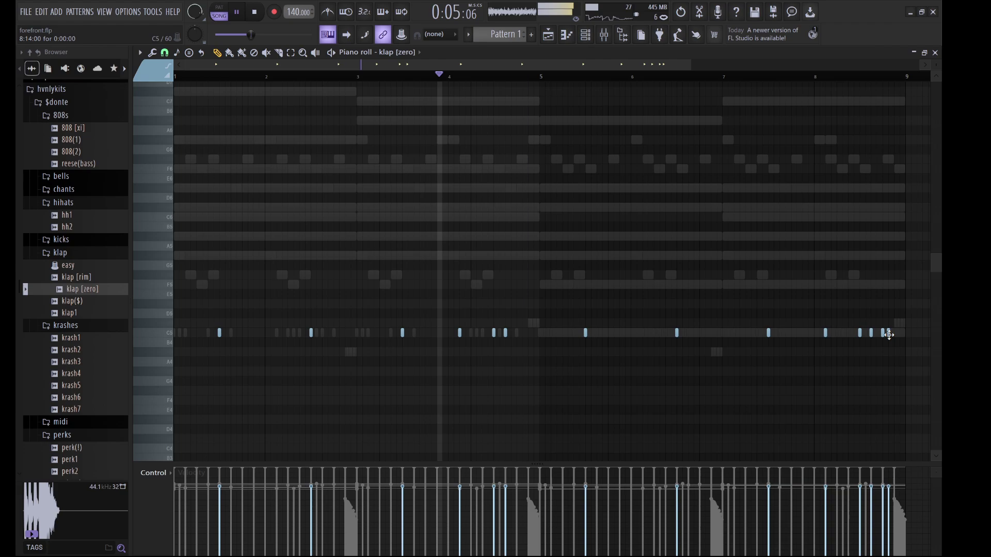
{"action": "left_click", "coordinate": [888, 333]}
{"action": "left_click", "coordinate": [895, 334]}
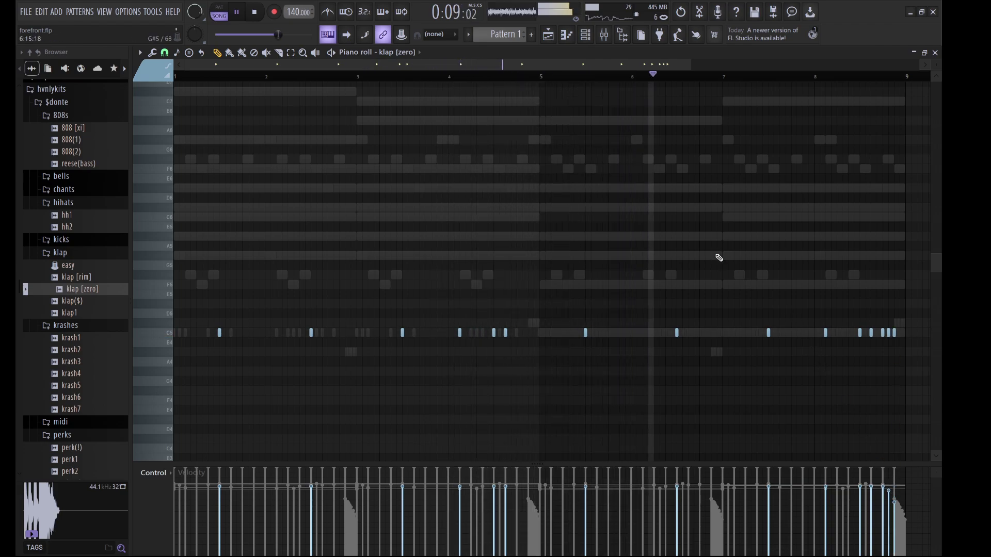
Load snare [krunch] into a new channel and copy the klap [zero] pattern onto it
{"action": "left_click", "coordinate": [593, 43]}
{"action": "scroll", "coordinate": [91, 371], "scroll_direction": "down", "scroll_amount": 6}
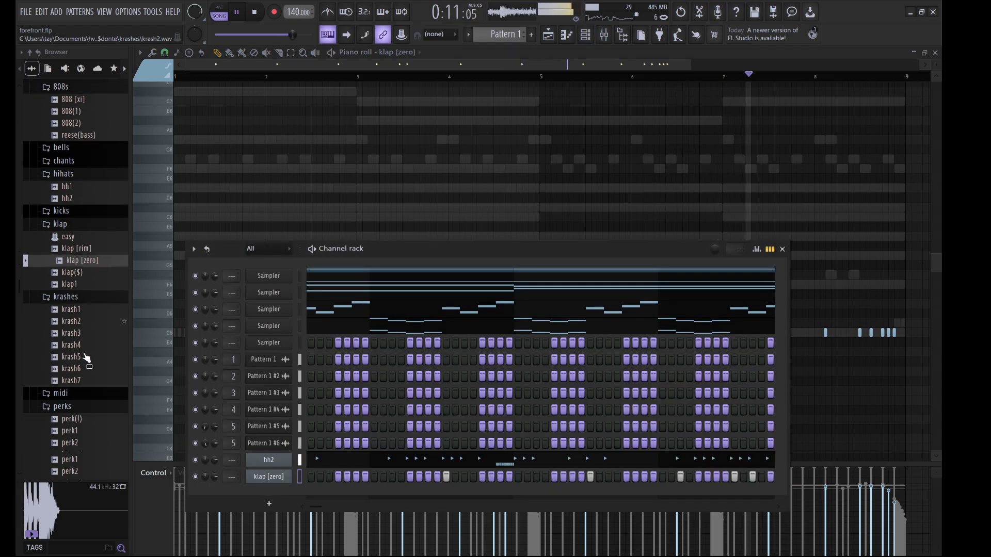
{"action": "left_click_drag", "start_coordinate": [83, 331], "coordinate": [296, 489]}
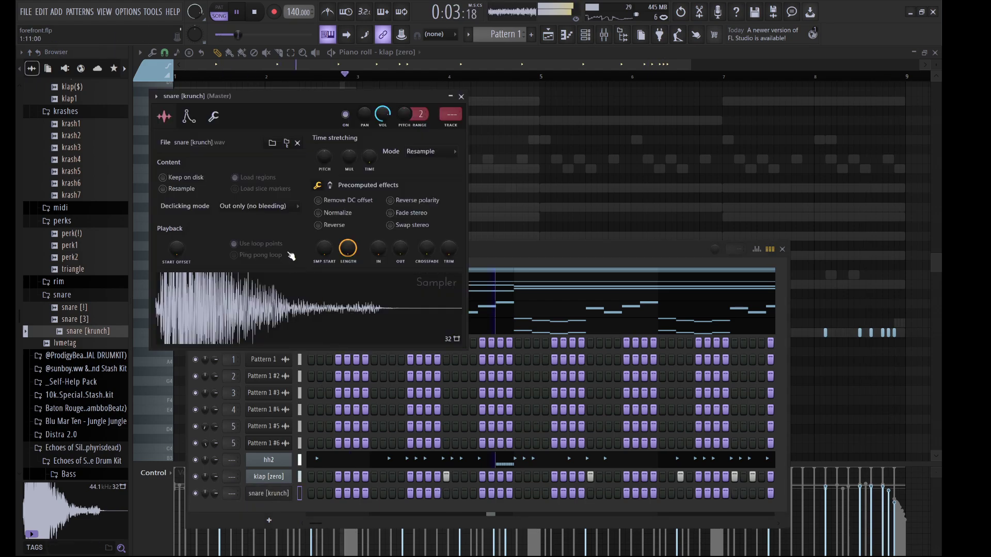
{"action": "left_click", "coordinate": [275, 479]}
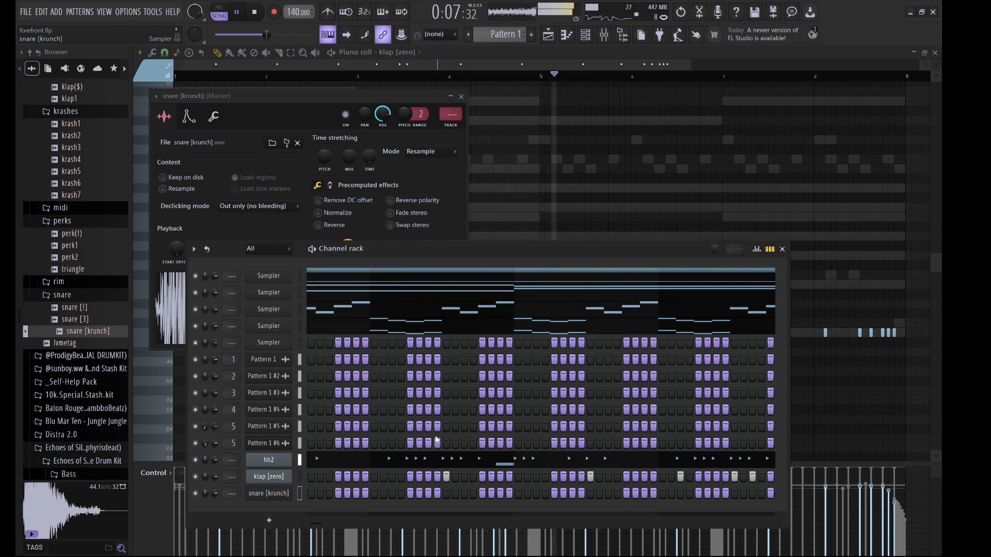
{"action": "key", "text": "ctrl+v"}
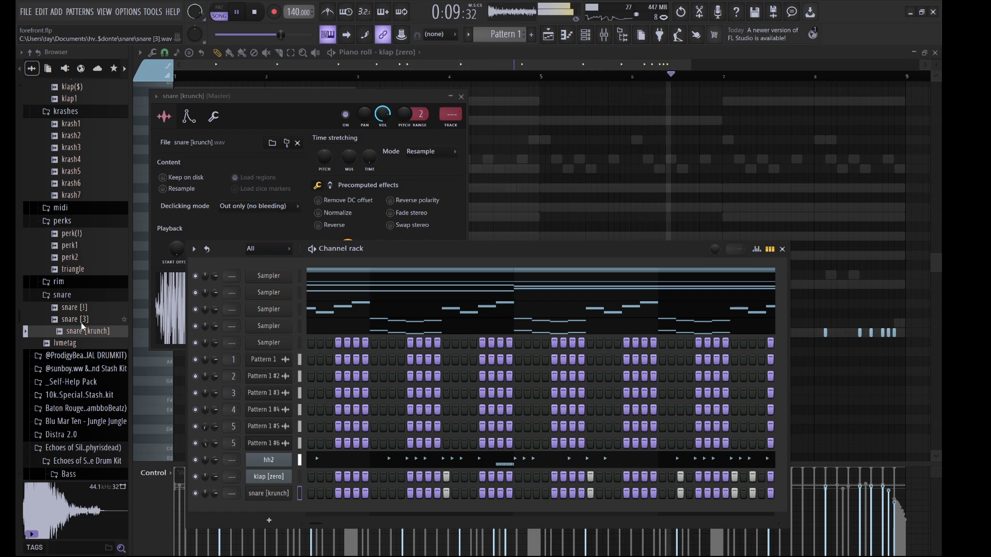
Load the krash6 sample from the krashes folder into a new channel below the snare
{"action": "mouse_move", "coordinate": [81, 324]}
{"action": "left_mouse_down"}
{"action": "mouse_move", "coordinate": [70, 302]}
{"action": "mouse_move", "coordinate": [86, 319]}
{"action": "left_mouse_up"}
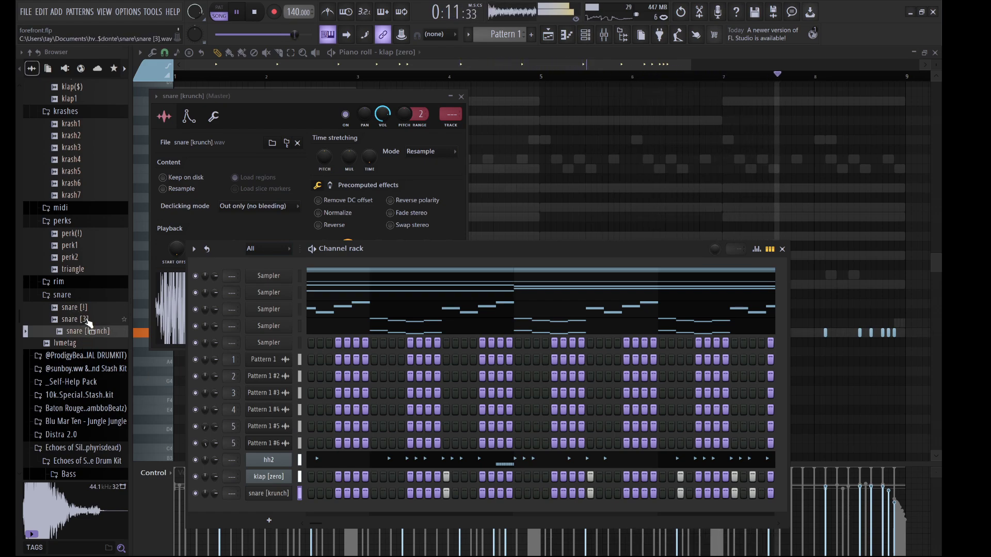
{"action": "scroll", "coordinate": [83, 323], "scroll_direction": "up", "scroll_amount": 3}
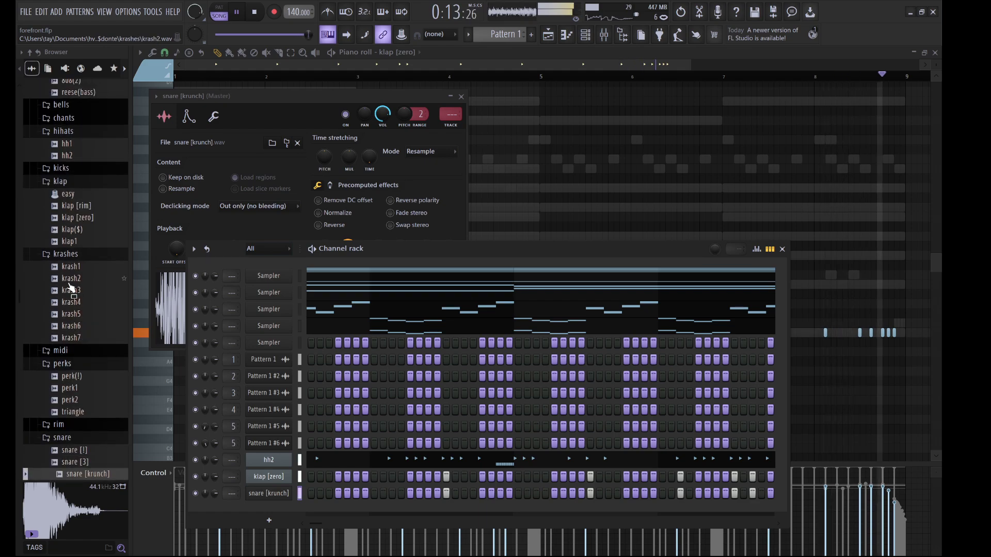
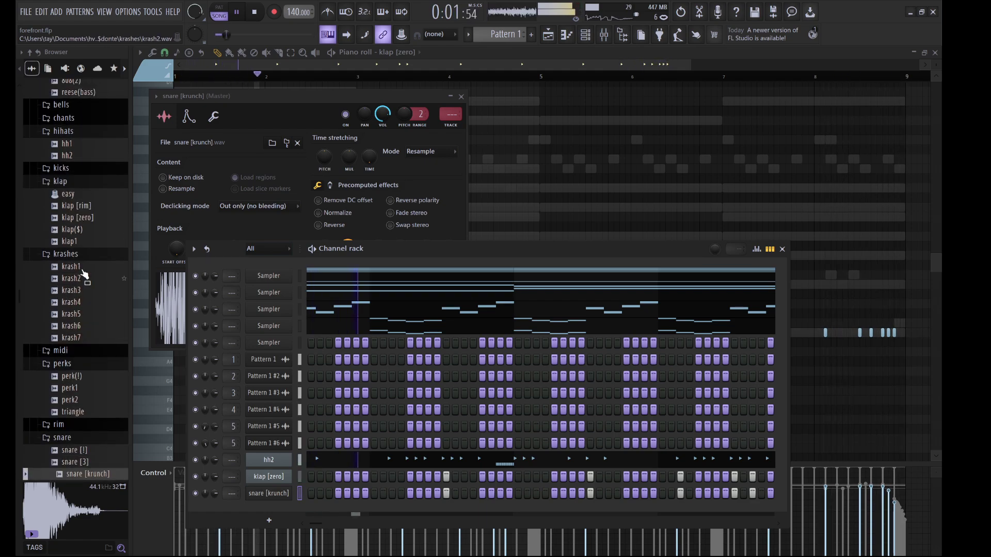
{"action": "left_click", "coordinate": [81, 327]}
{"action": "left_click_drag", "start_coordinate": [267, 463], "coordinate": [287, 514]}
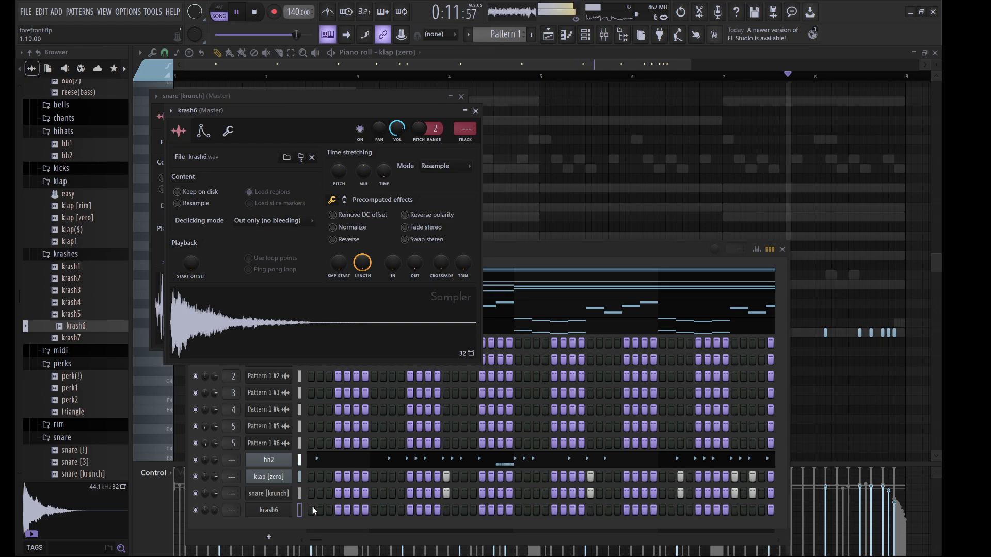
Program the krash6 crash on steps 1, 19, 29 and 33
{"action": "left_click", "coordinate": [314, 522]}
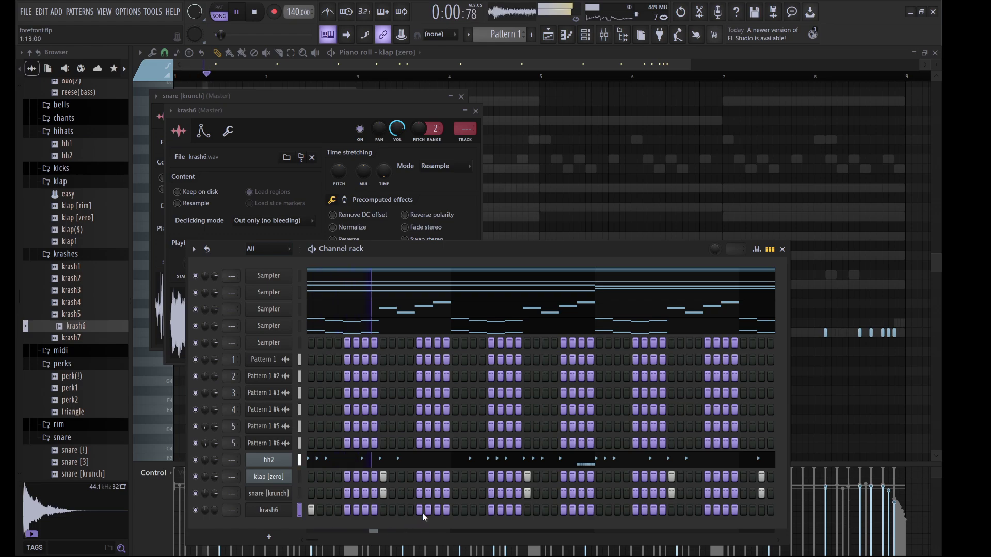
{"action": "left_click", "coordinate": [456, 511]}
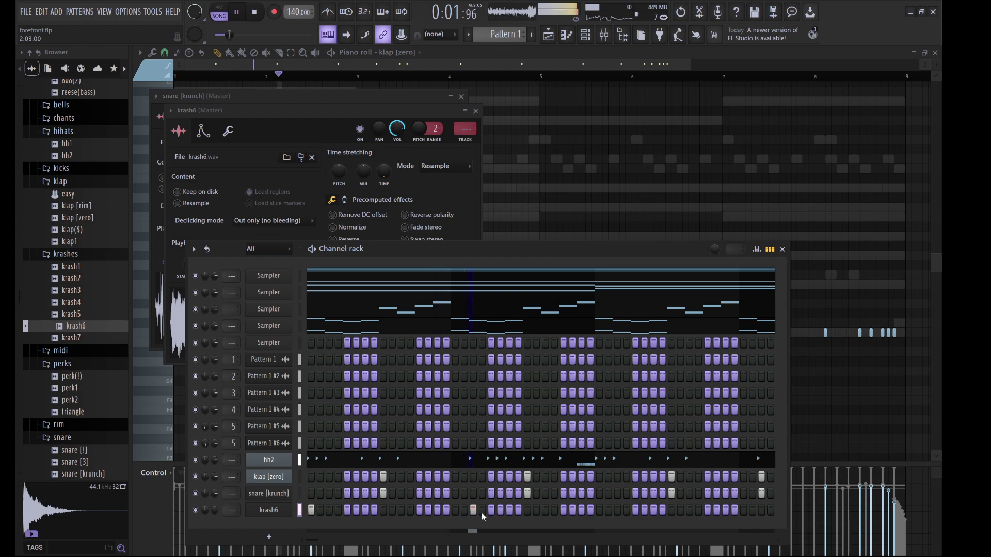
{"action": "left_click", "coordinate": [563, 511]}
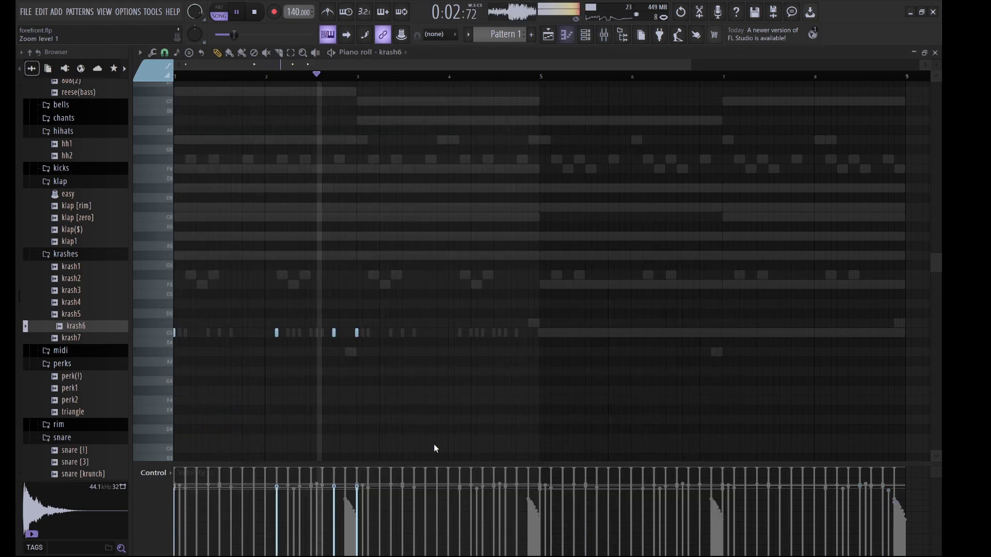
In the krash6 piano roll, copy the four notes to begin at bar 5, one semitone lower on B4
{"action": "key", "text": "F7"}
{"action": "left_click_drag", "start_coordinate": [463, 452], "coordinate": [167, 300]}
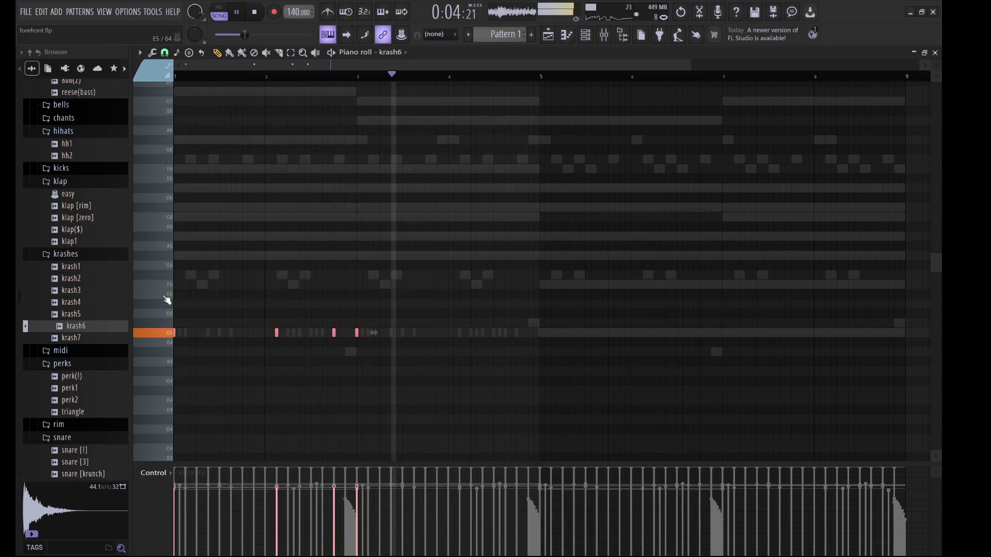
{"action": "left_click_drag", "start_coordinate": [276, 336], "coordinate": [641, 343]}
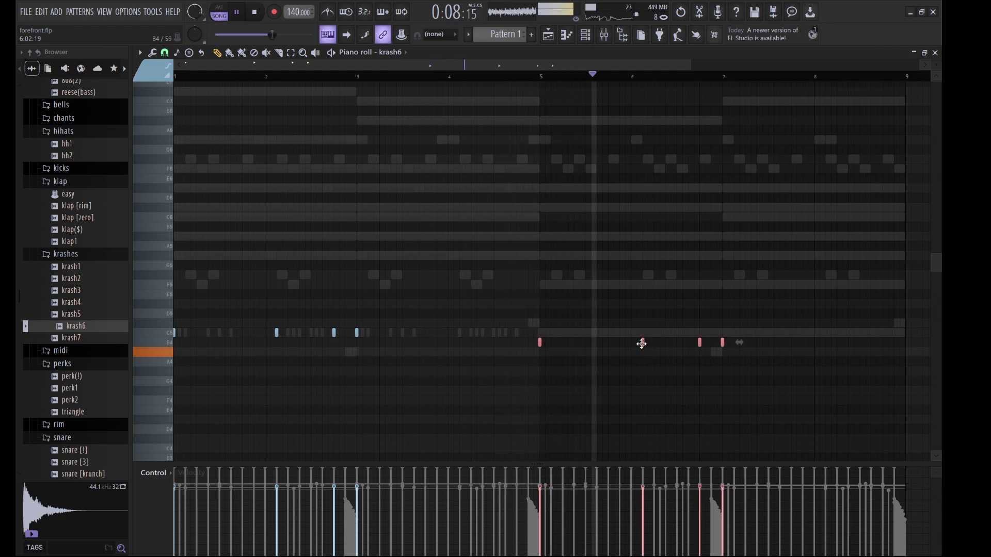
{"action": "left_click", "coordinate": [596, 295], "text": "ctrl"}
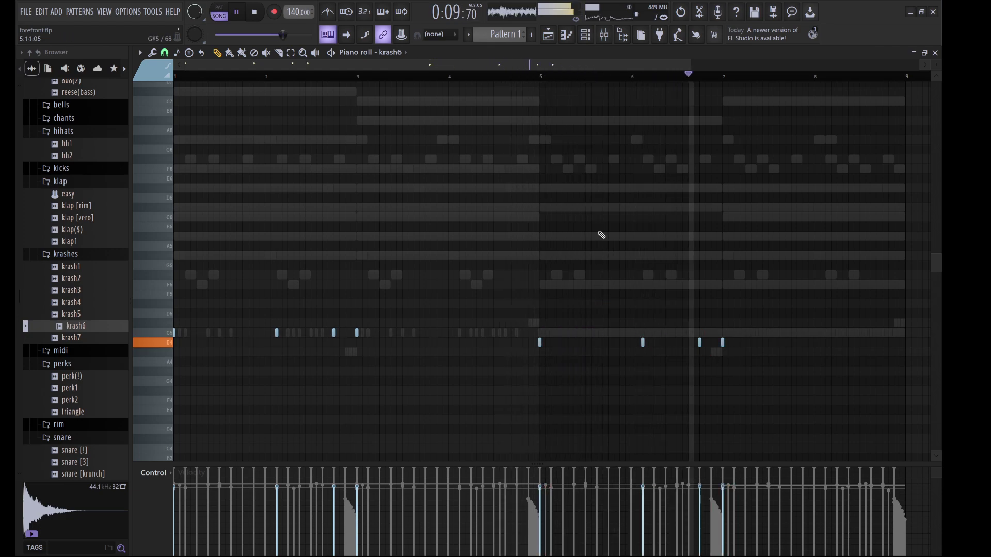
Load the chant1 sample from the chants folder into a new channel between snare [krunch] and krash6
{"action": "left_click", "coordinate": [595, 31]}
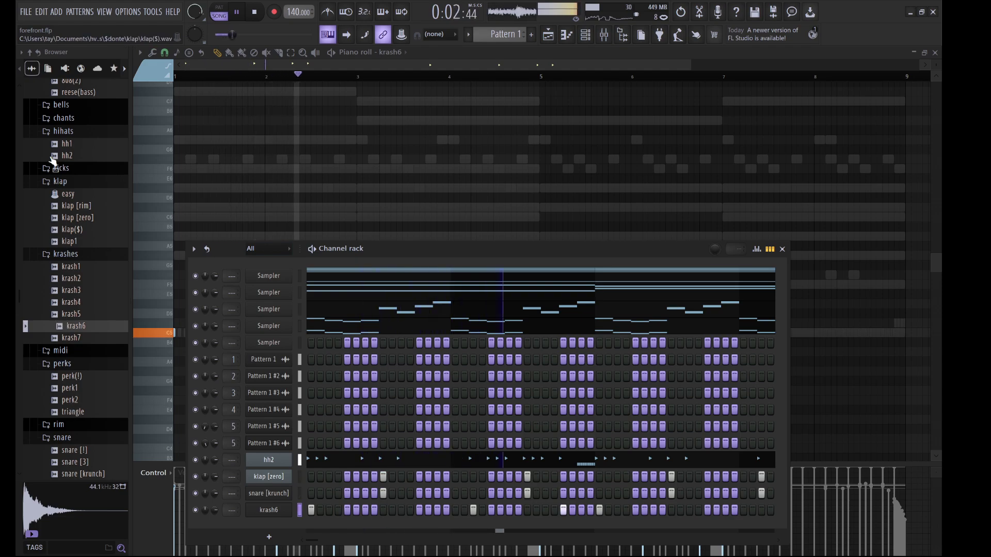
{"action": "scroll", "coordinate": [67, 154], "scroll_direction": "up", "scroll_amount": 3}
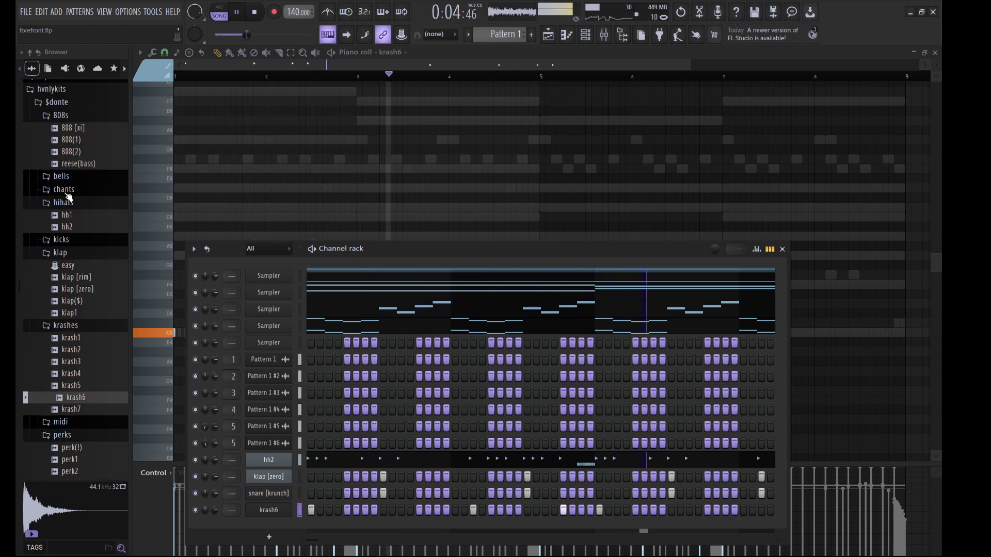
{"action": "left_click", "coordinate": [64, 190]}
{"action": "left_click", "coordinate": [72, 202]}
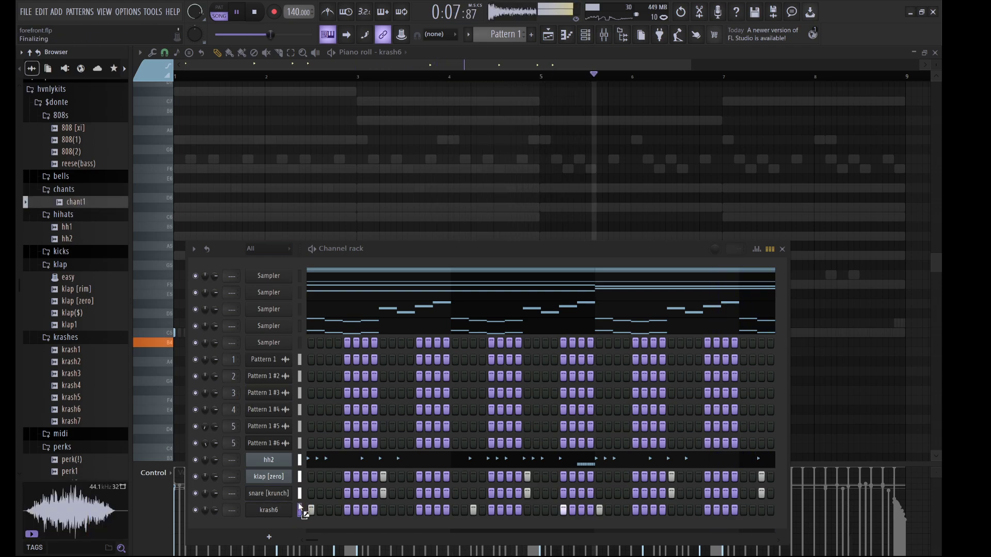
{"action": "left_click_drag", "start_coordinate": [300, 507], "coordinate": [300, 508]}
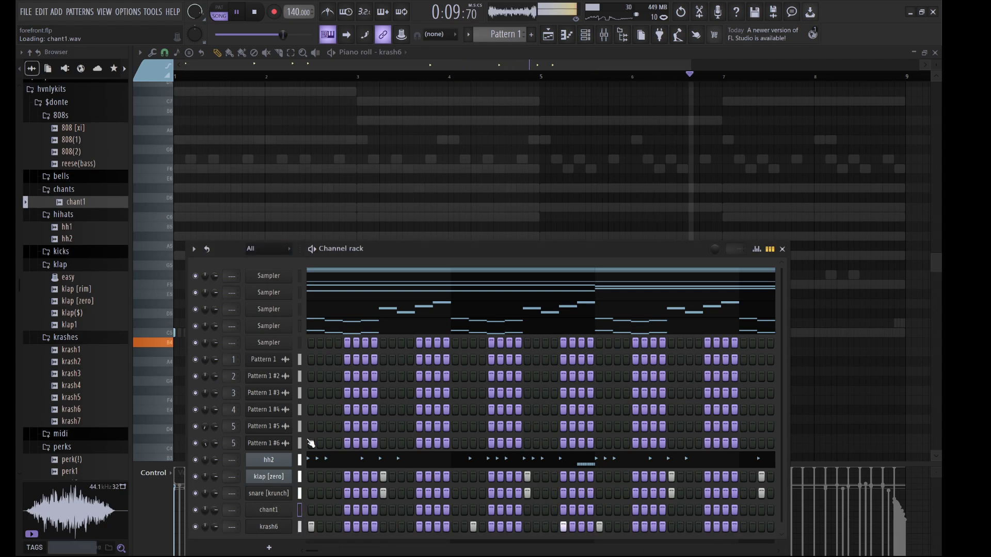
{"action": "left_click", "coordinate": [269, 510]}
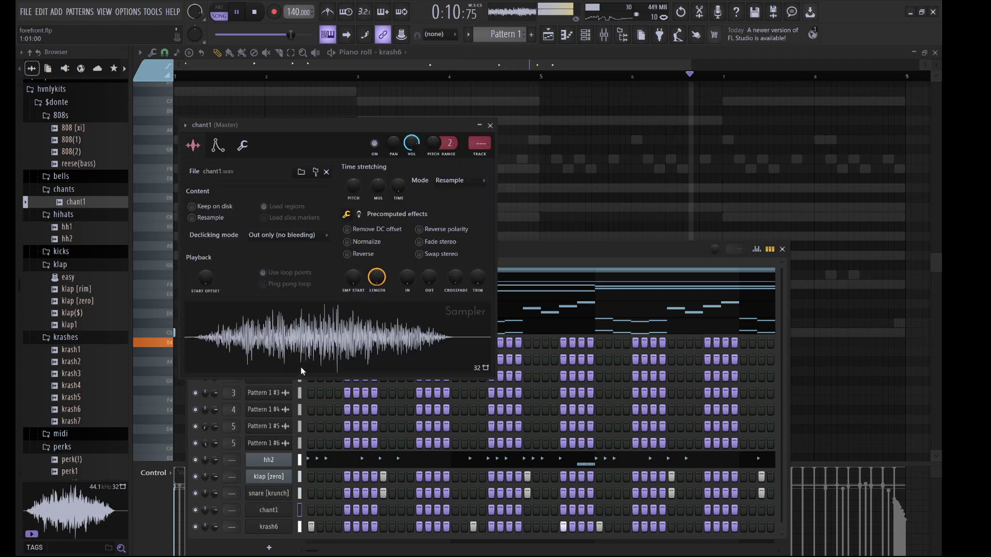
Program the chant1 channel on steps 5, 13, 21, 37, 45 and 49
{"action": "left_click", "coordinate": [347, 510]}
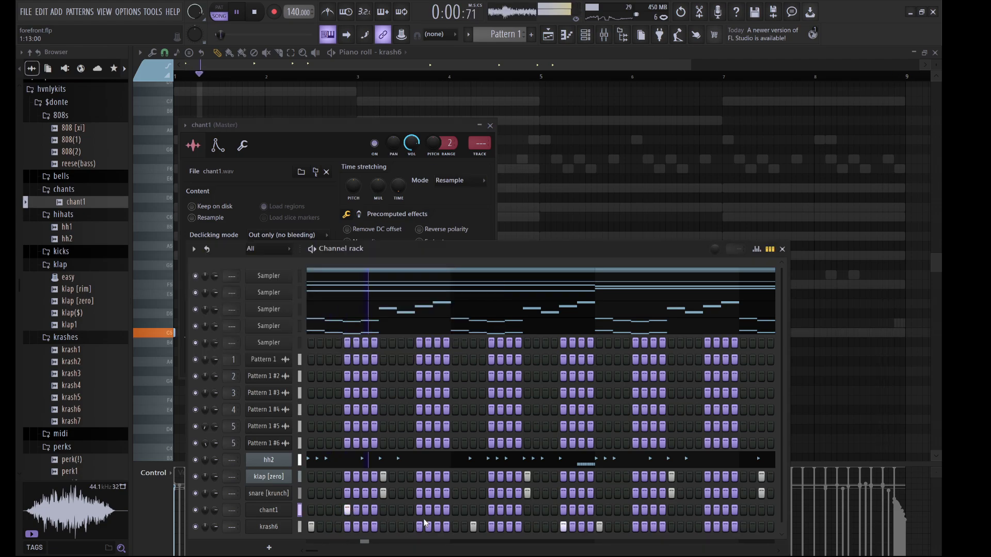
{"action": "left_click", "coordinate": [490, 512]}
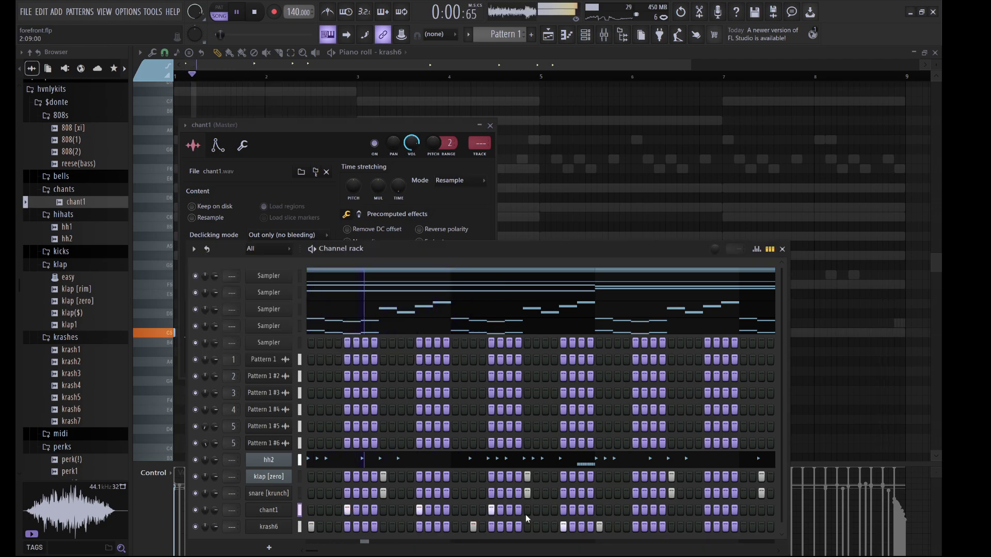
{"action": "left_click", "coordinate": [636, 511]}
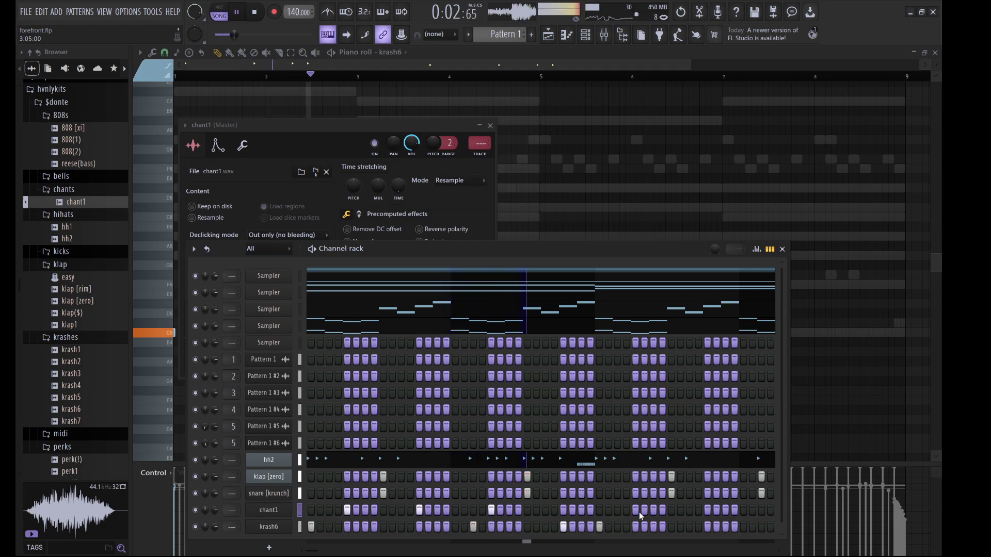
{"action": "left_click", "coordinate": [707, 510]}
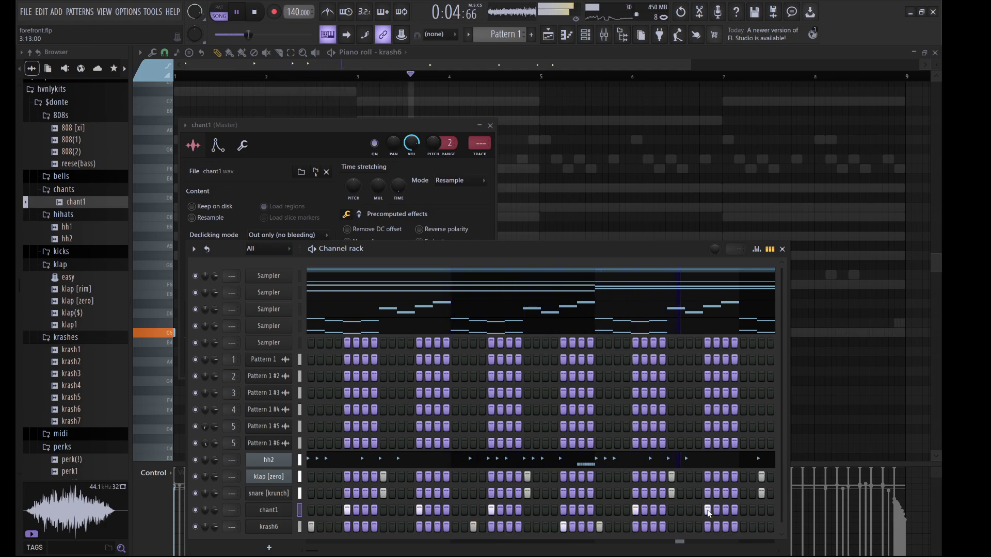
{"action": "left_click", "coordinate": [743, 510]}
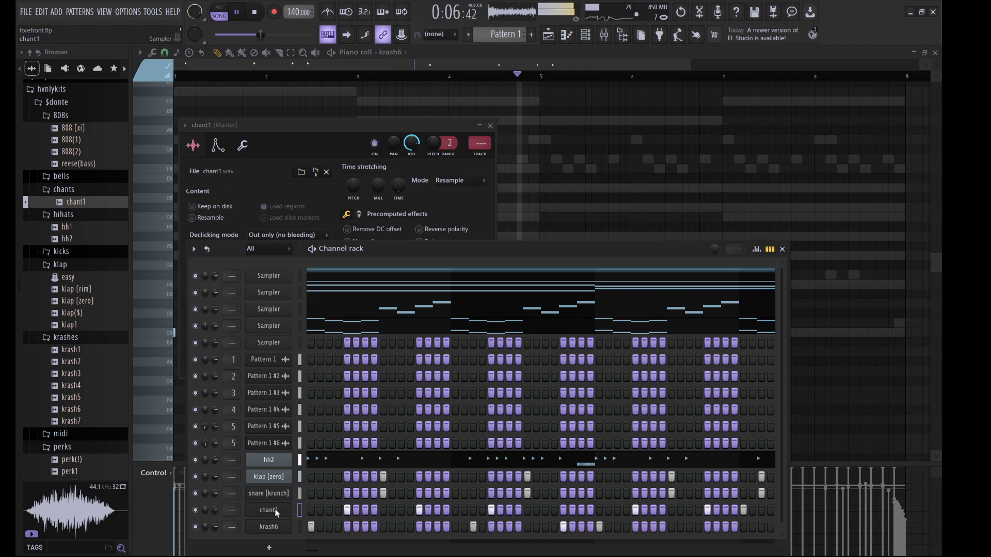
In the chant1 piano roll, copy all six notes four bars ahead on C5 to fill bars 5–8
{"action": "key", "text": "F7"}
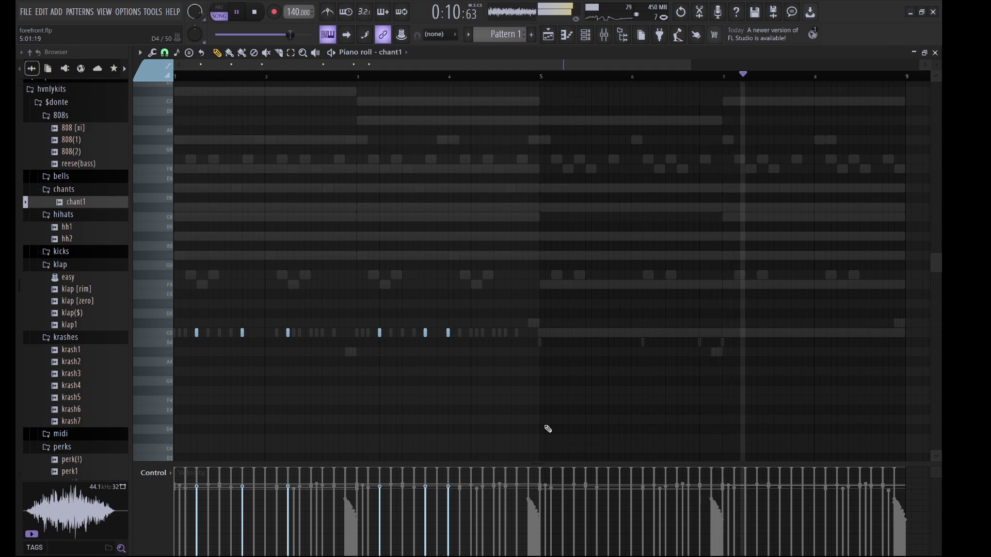
{"action": "left_click_drag", "start_coordinate": [546, 429], "coordinate": [191, 279]}
{"action": "left_click_drag", "start_coordinate": [195, 332], "coordinate": [564, 333]}
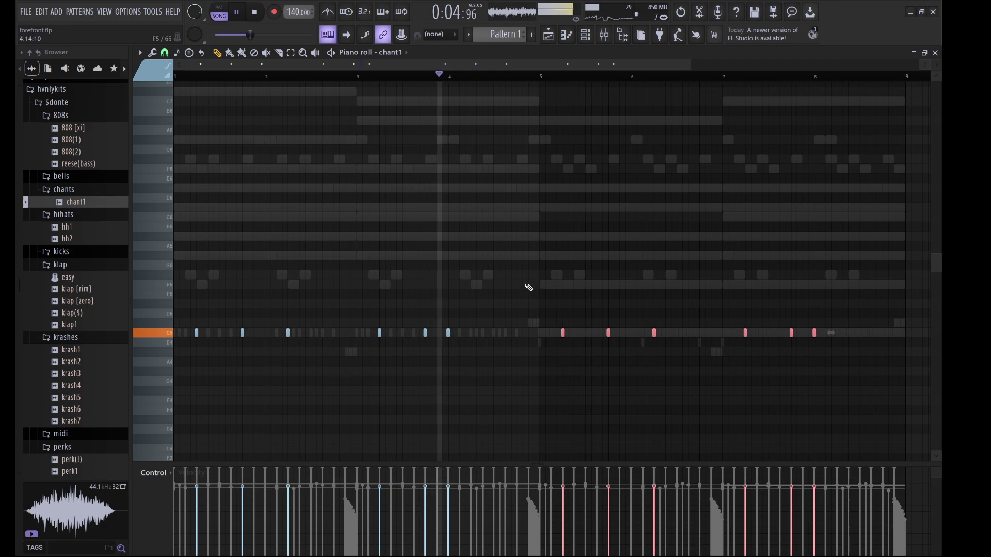
{"action": "key", "text": "ctrl+d"}
Load 808 [xi] into a new channel above hh2 and enable its volume envelope with the hold time at 100%
{"action": "key", "text": "F6"}
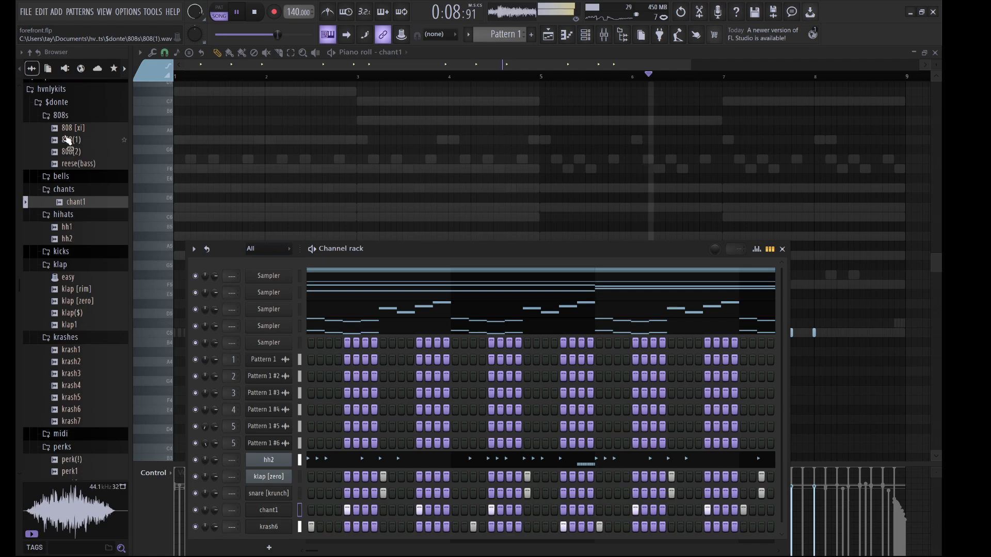
{"action": "left_click_drag", "start_coordinate": [63, 130], "coordinate": [299, 453]}
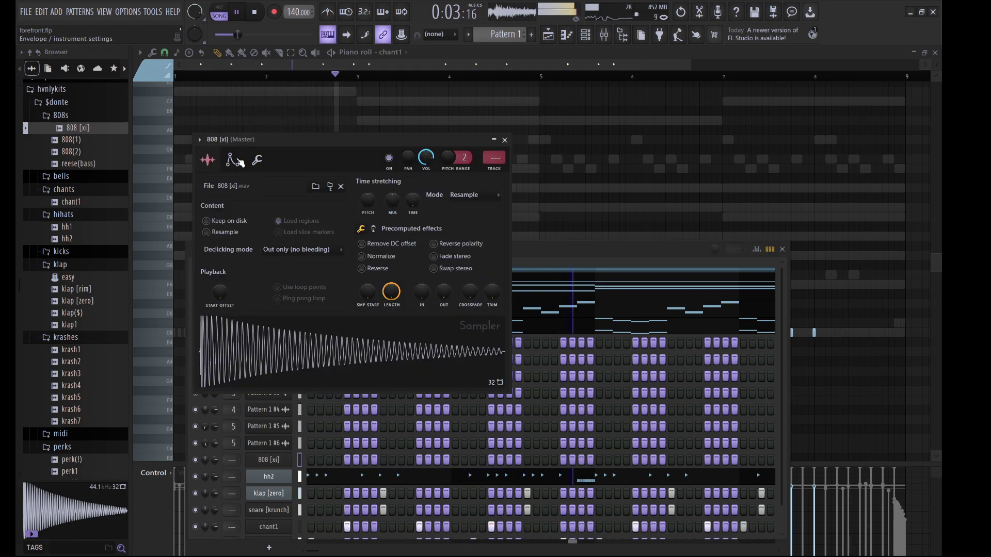
{"action": "left_click", "coordinate": [238, 162]}
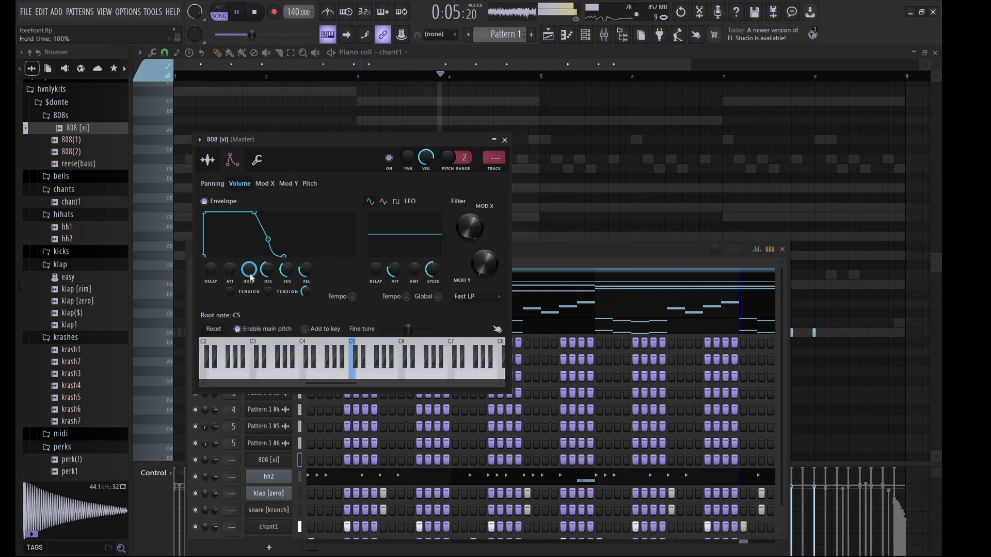
{"action": "left_click", "coordinate": [258, 161]}
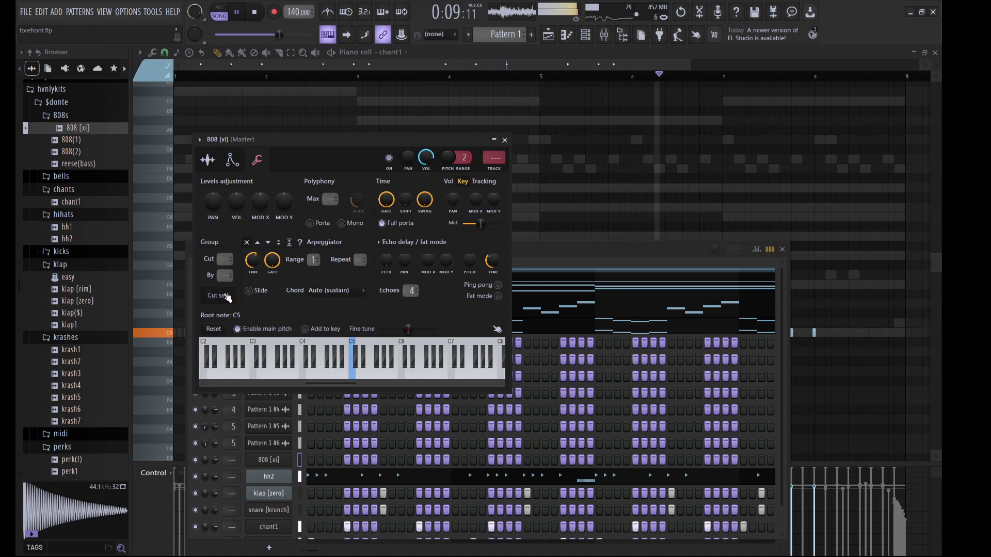
{"action": "left_click", "coordinate": [562, 266]}
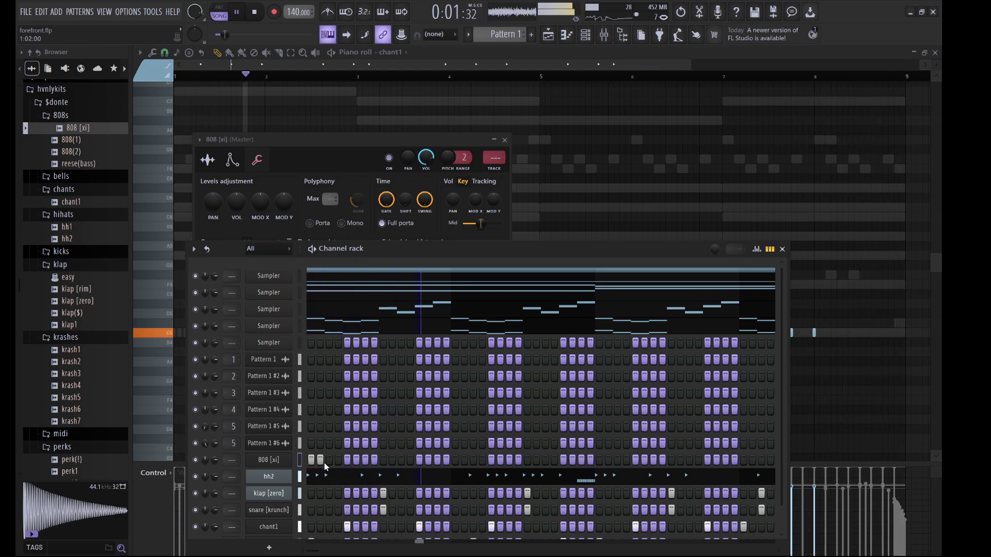
Program the 808 [xi] on steps 1, 2, 3, 7, 11, 13, 15, 23, 27, 29, 31, 33, 37, 41, 47 and 51
{"action": "key", "text": "space"}
{"action": "left_click", "coordinate": [366, 460]}
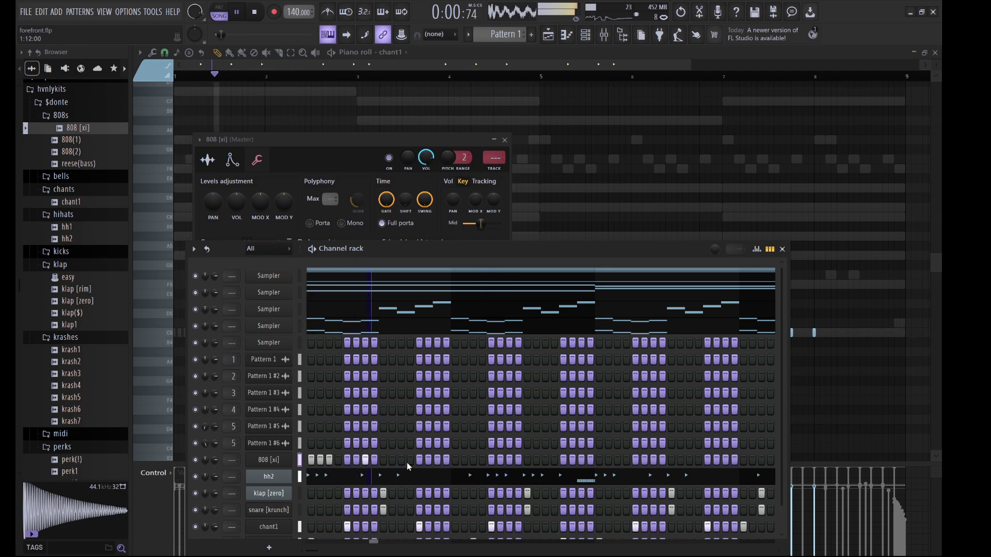
{"action": "key", "text": "space"}
{"action": "key", "text": "space"}
{"action": "left_click", "coordinate": [403, 461]}
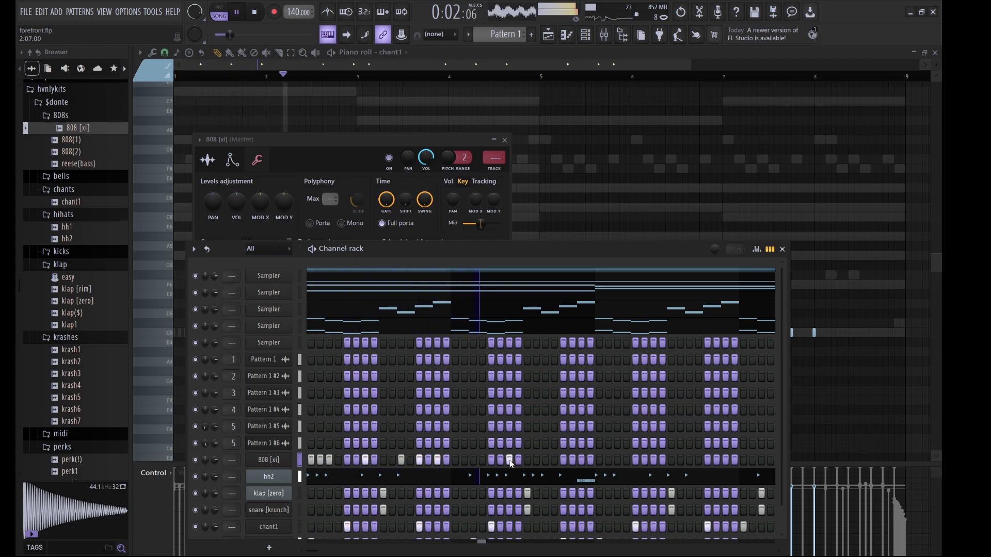
{"action": "left_click", "coordinate": [563, 461]}
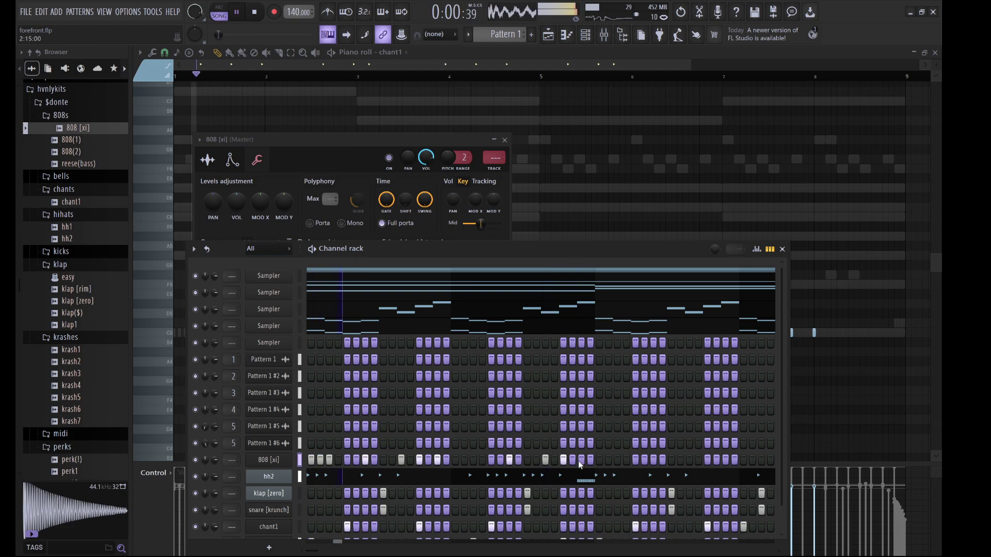
{"action": "left_click", "coordinate": [672, 460]}
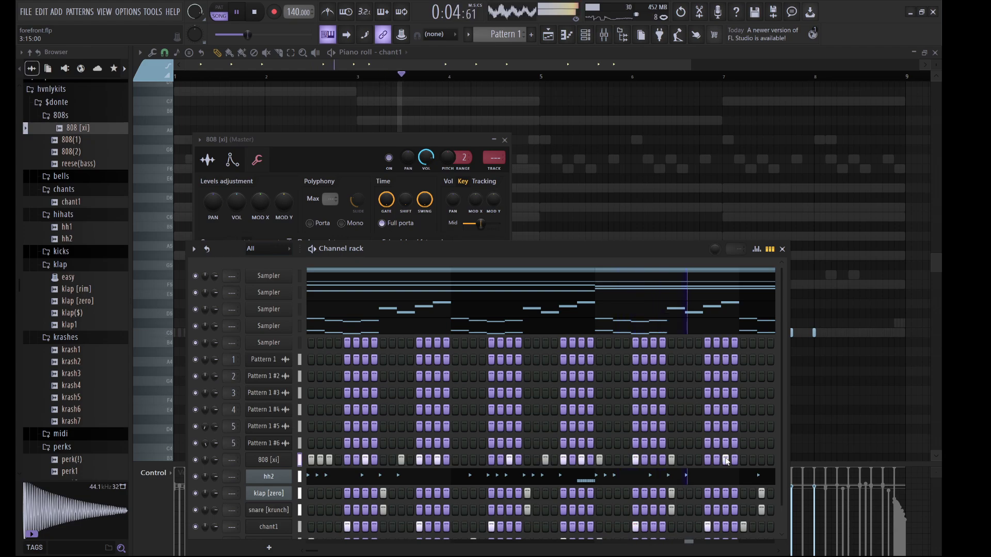
{"action": "left_click", "coordinate": [760, 461]}
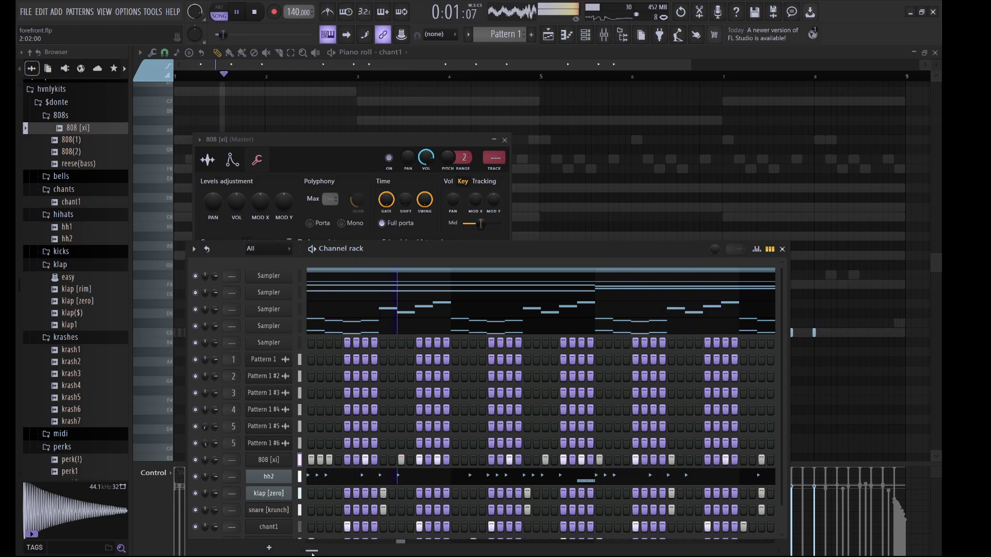
Complete bar 4 of the 808 [xi] pattern with hits on steps 55, 57, 59, 61, 62 and 63
{"action": "left_click_drag", "start_coordinate": [312, 553], "coordinate": [316, 553]}
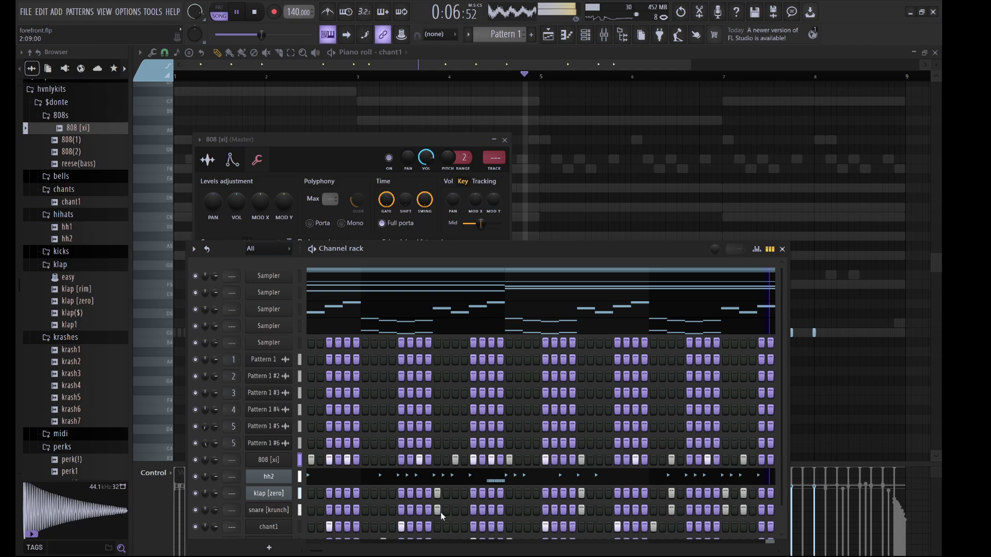
{"action": "left_click", "coordinate": [725, 461]}
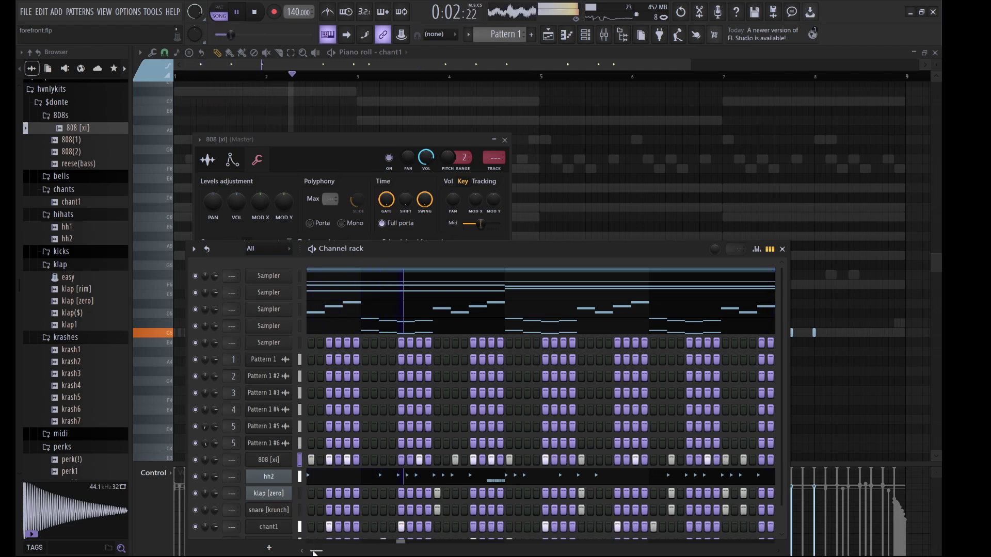
{"action": "scroll", "coordinate": [315, 553], "scroll_direction": "right", "scroll_amount": 3}
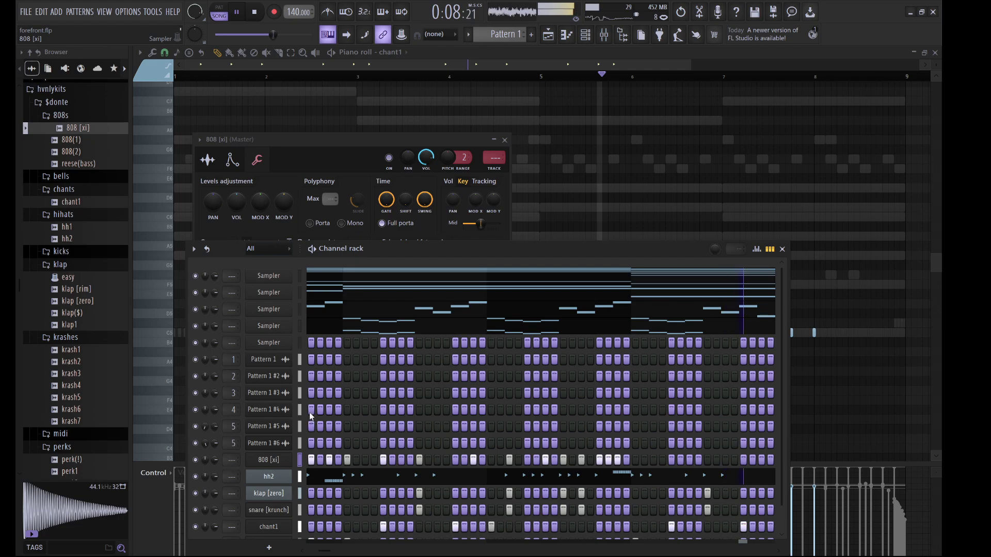
In the piano roll, make the 808 [xi] notes legato at full velocity and duplicate them into bars 5–8
{"action": "key", "text": "F7"}
{"action": "key", "text": "ctrl+l"}
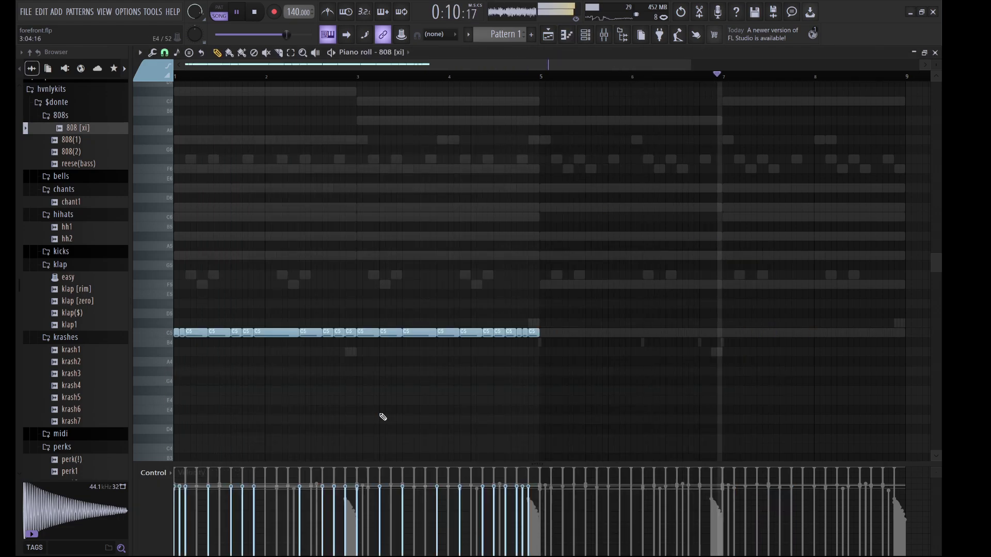
{"action": "left_click_drag", "start_coordinate": [542, 420], "coordinate": [175, 241]}
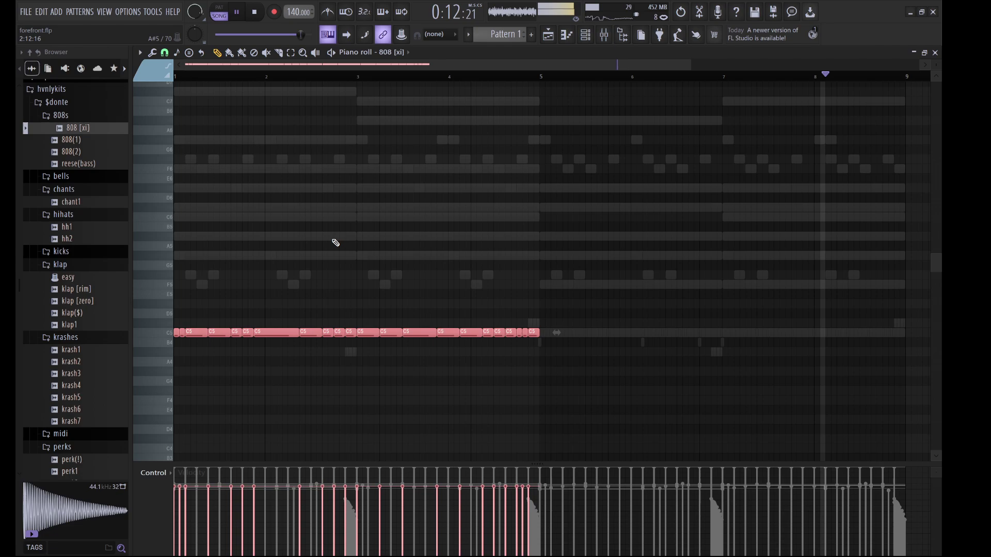
{"action": "key", "text": "ctrl+b"}
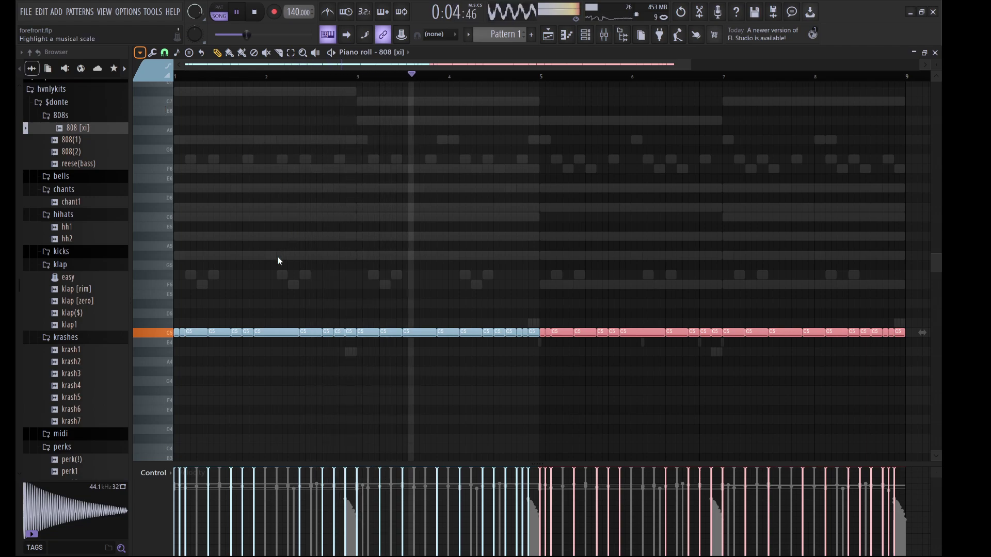
Select the 808 [xi] notes in bars 1–4 and transpose them from C5 up to A#5
{"action": "left_click", "coordinate": [535, 372], "text": "ctrl"}
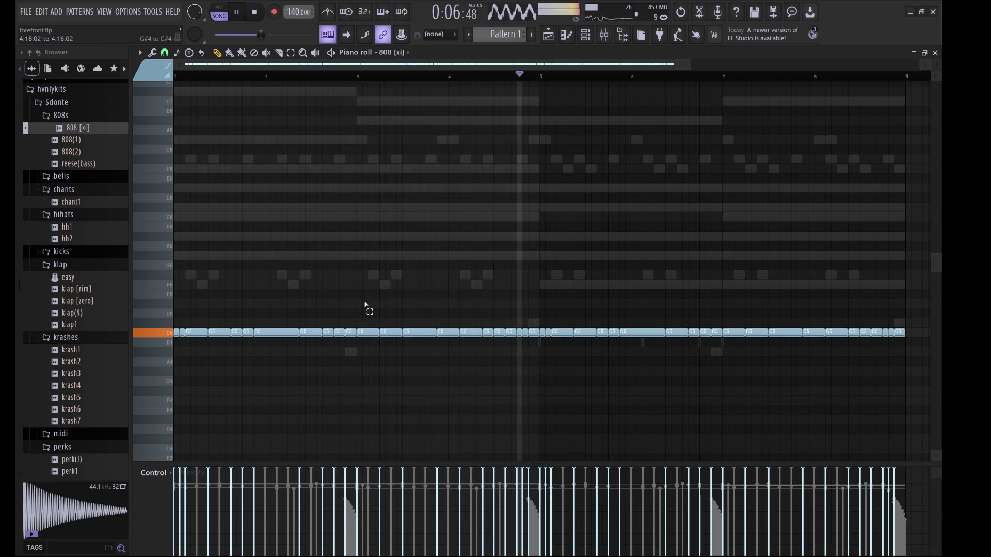
{"action": "left_click_drag", "start_coordinate": [534, 376], "coordinate": [173, 221]}
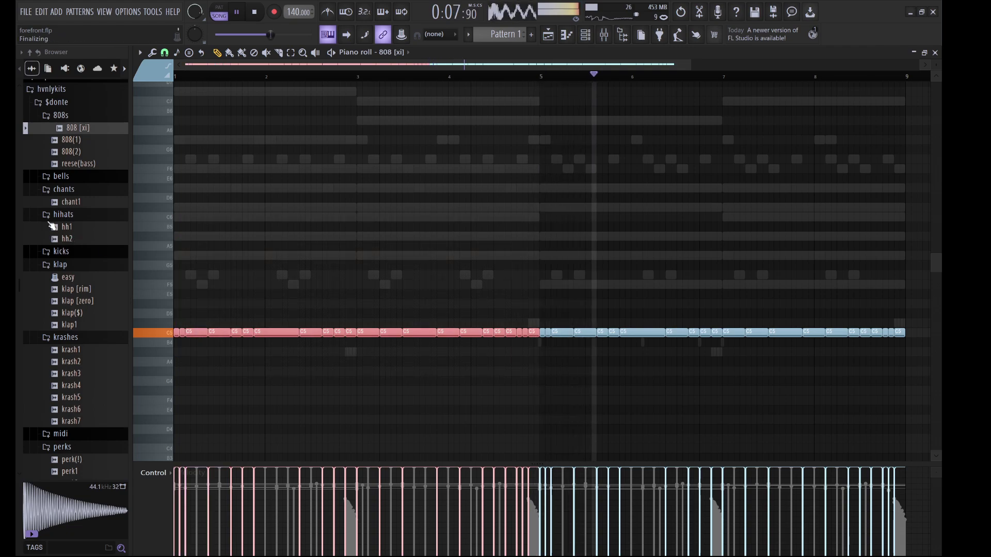
{"action": "key", "text": "Down"}
{"action": "key", "text": "Down"}
{"action": "key", "text": "Down"}
{"action": "key", "text": "ctrl+Up"}
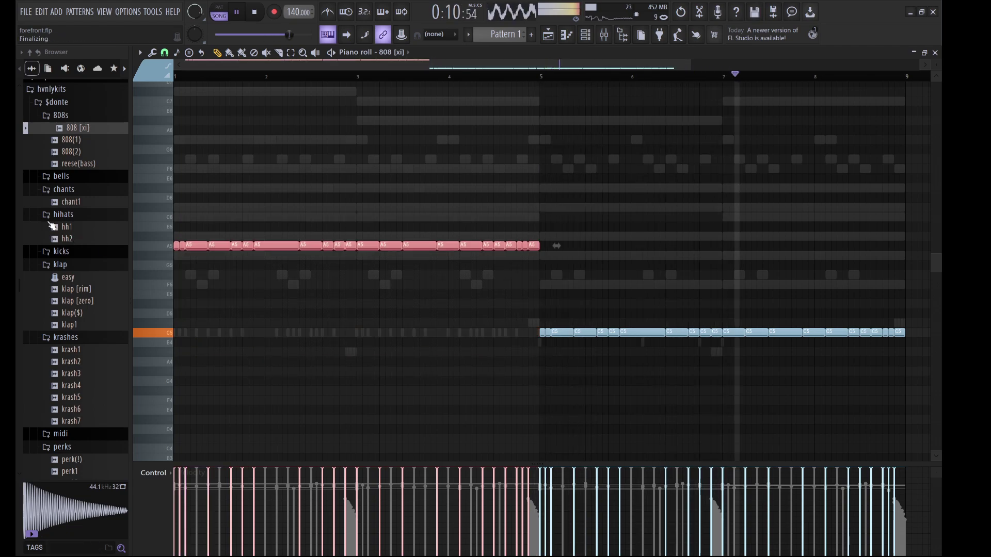
{"action": "key", "text": "Up"}
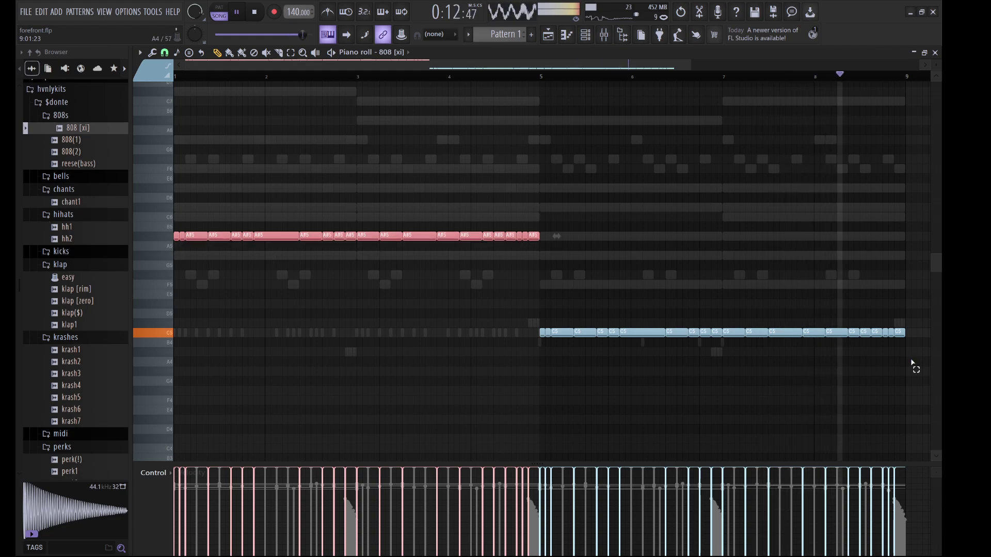
Transpose the 808 [xi] notes in bars 5–8 up to A#5 and clear the selection
{"action": "left_click_drag", "start_coordinate": [912, 364], "coordinate": [534, 317]}
{"action": "key", "text": "ctrl+Up"}
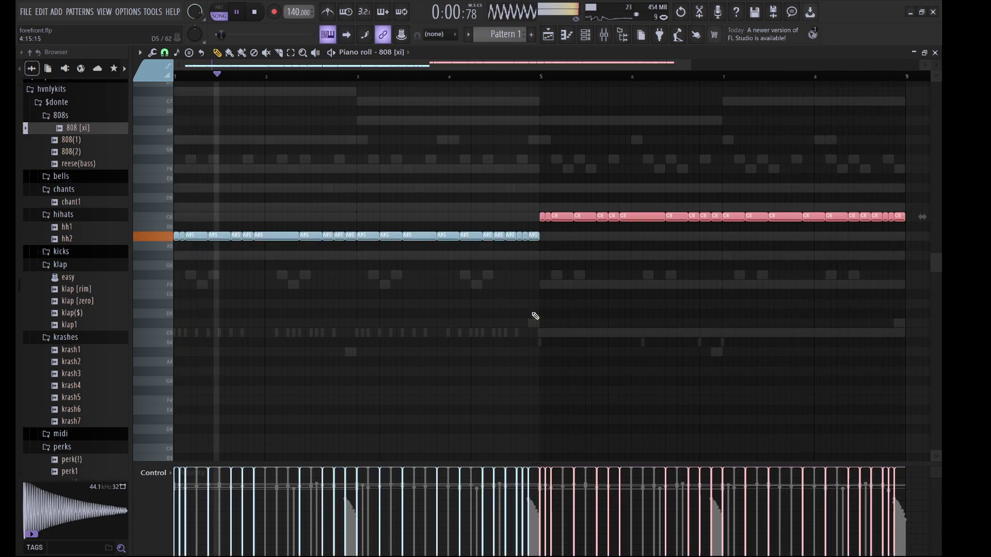
{"action": "key", "text": "Down"}
{"action": "key", "text": "Down"}
{"action": "key", "text": "ctrl+d"}
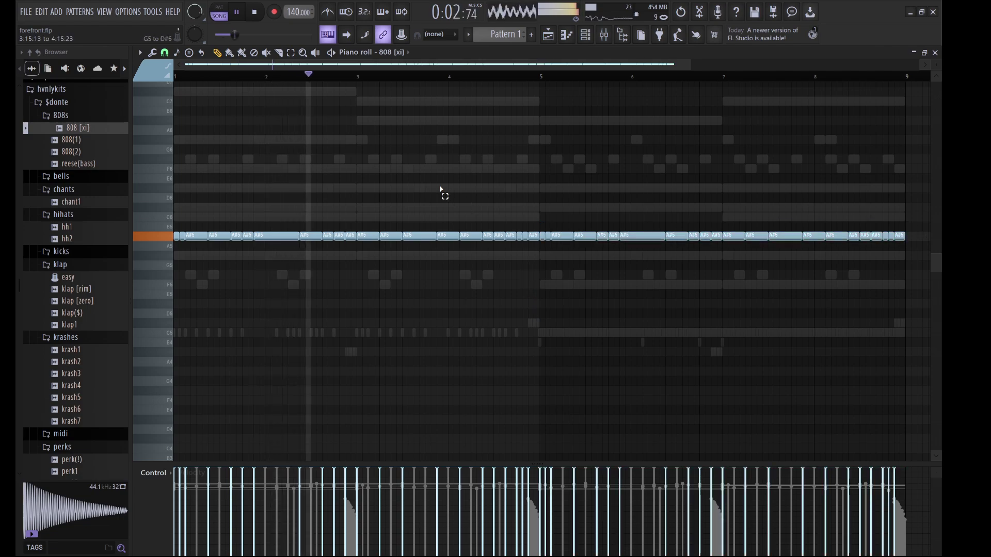
Select the 808 [xi] notes in bars 1–4 and raise them two semitones to C6
{"action": "left_click_drag", "start_coordinate": [536, 267], "coordinate": [173, 177]}
{"action": "key", "text": "Up"}
{"action": "key", "text": "Up"}
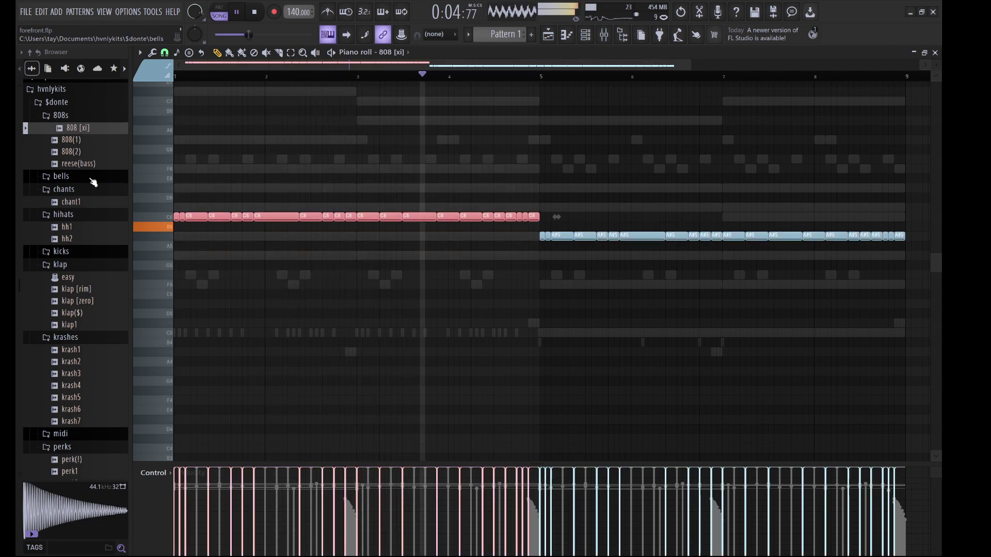
Raise the selected 808 [xi] notes in bars 1–4 to C#6 and bring up the 808 [xi] channel settings from the channel rack
{"action": "key", "text": "Up"}
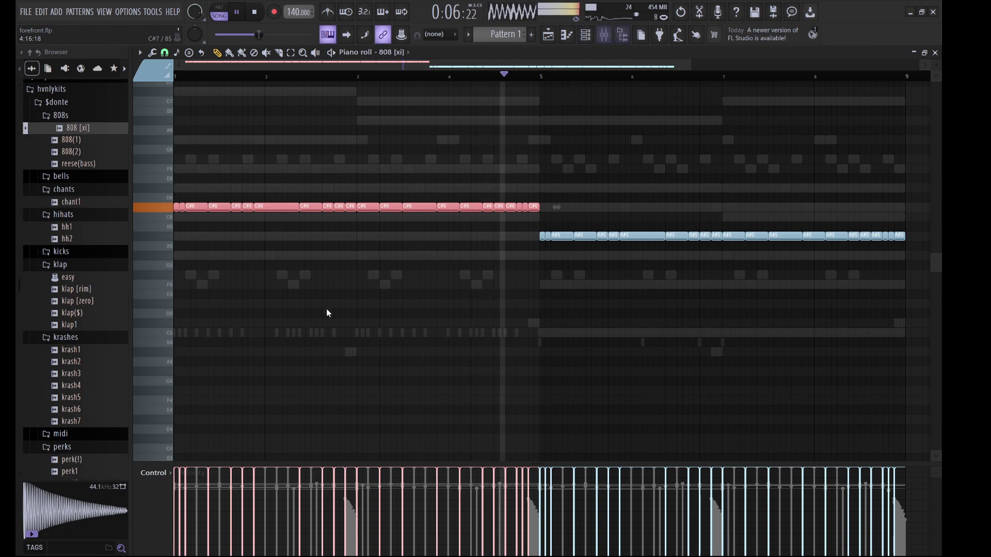
{"action": "key", "text": "F6"}
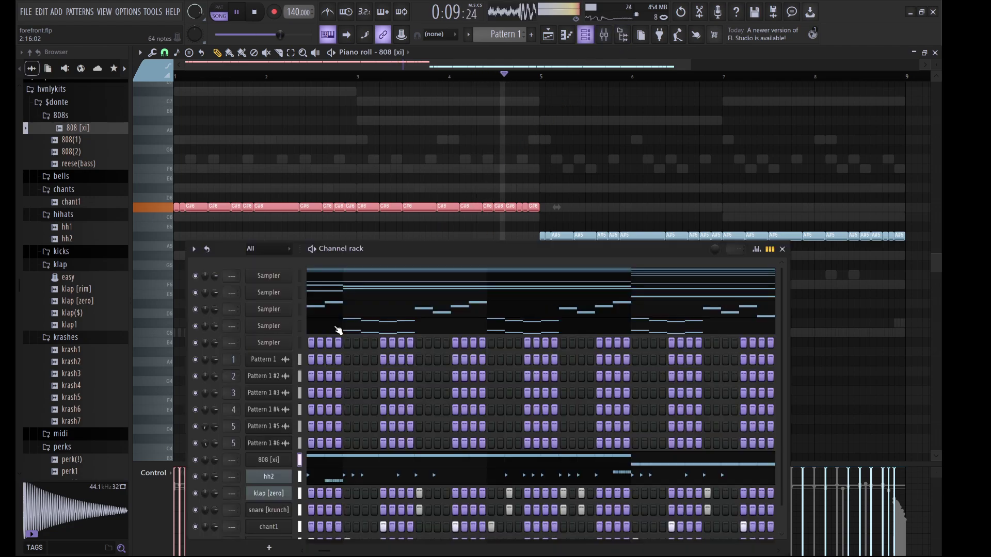
{"action": "left_click", "coordinate": [277, 464]}
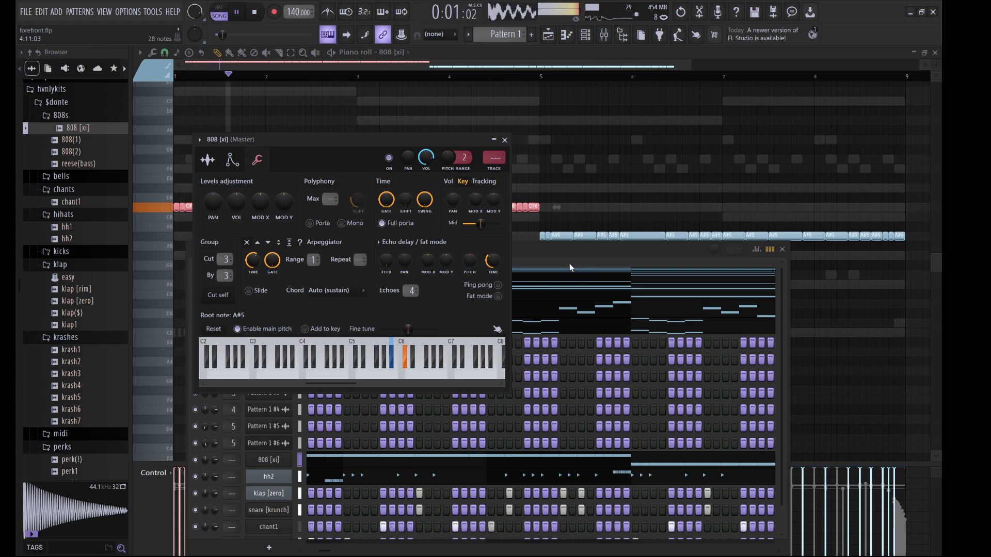
{"action": "left_click", "coordinate": [551, 262]}
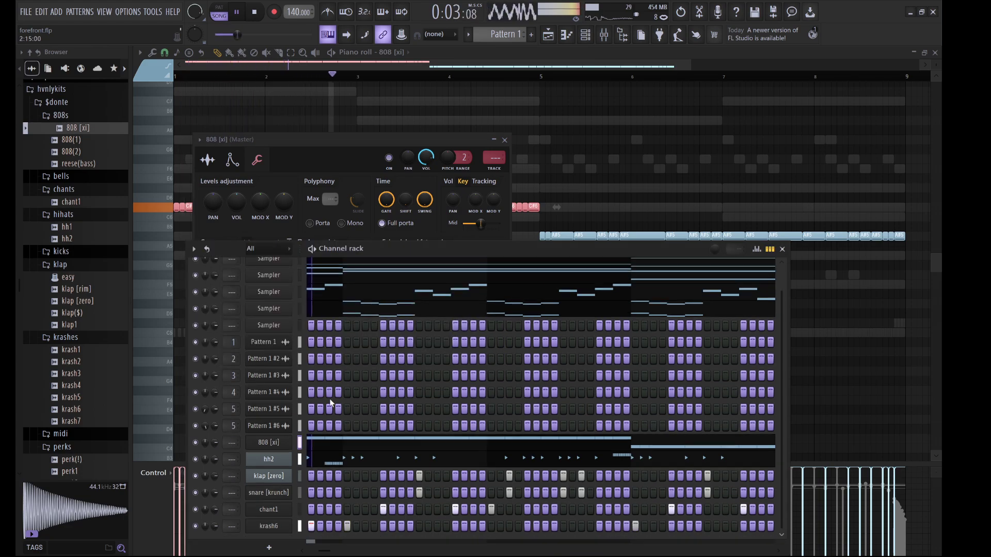
Select the channels from 808 [xi] through krash6 and route them to consecutive mixer tracks starting at Insert 9
{"action": "scroll", "coordinate": [310, 494], "scroll_direction": "down", "scroll_amount": 1}
{"action": "left_click_drag", "start_coordinate": [299, 525], "coordinate": [300, 458]}
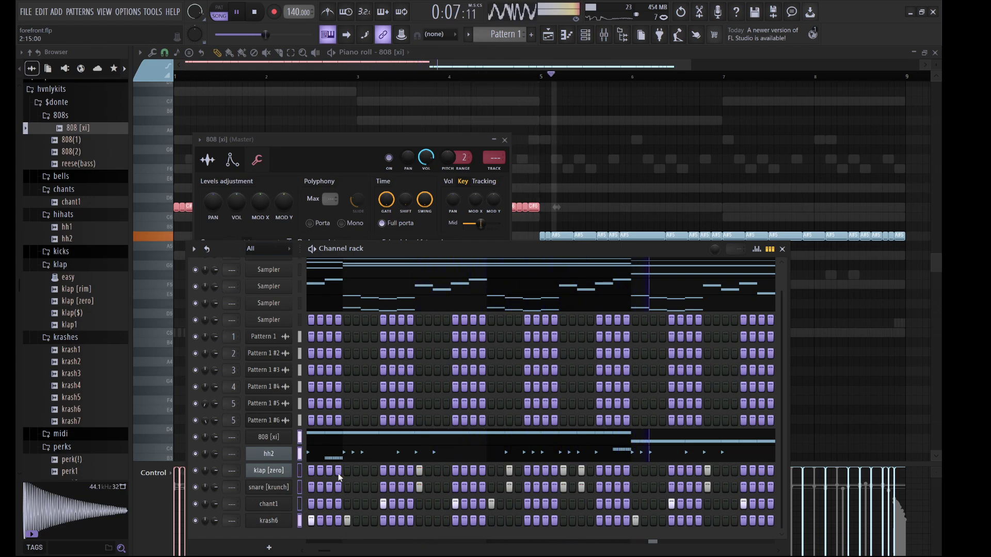
{"action": "left_click", "coordinate": [609, 36]}
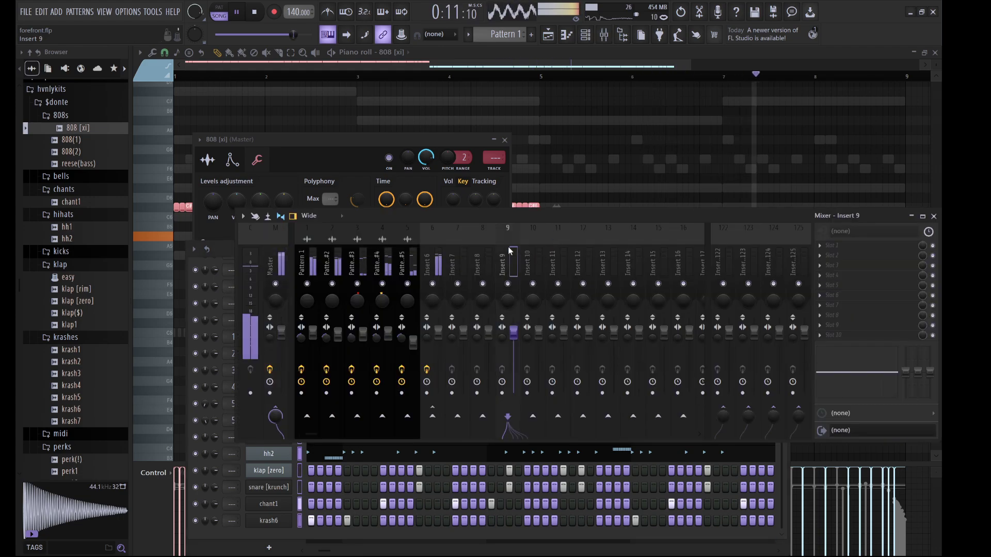
{"action": "key", "text": "ctrl+l"}
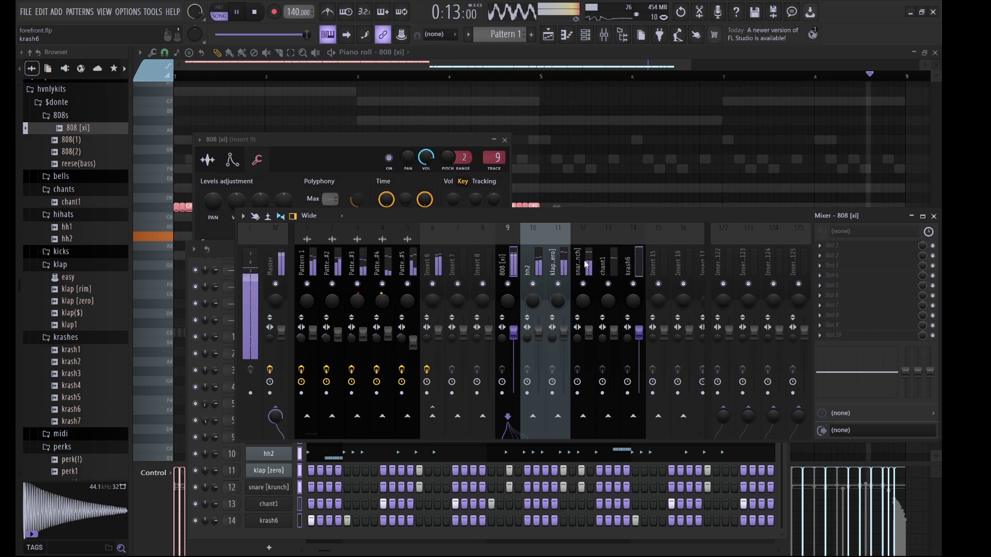
Route the mixer tracks from 808 [xi] through krash6 into Insert 8 and lower the hh2 to krash6 faders to 0%
{"action": "left_click", "coordinate": [493, 256]}
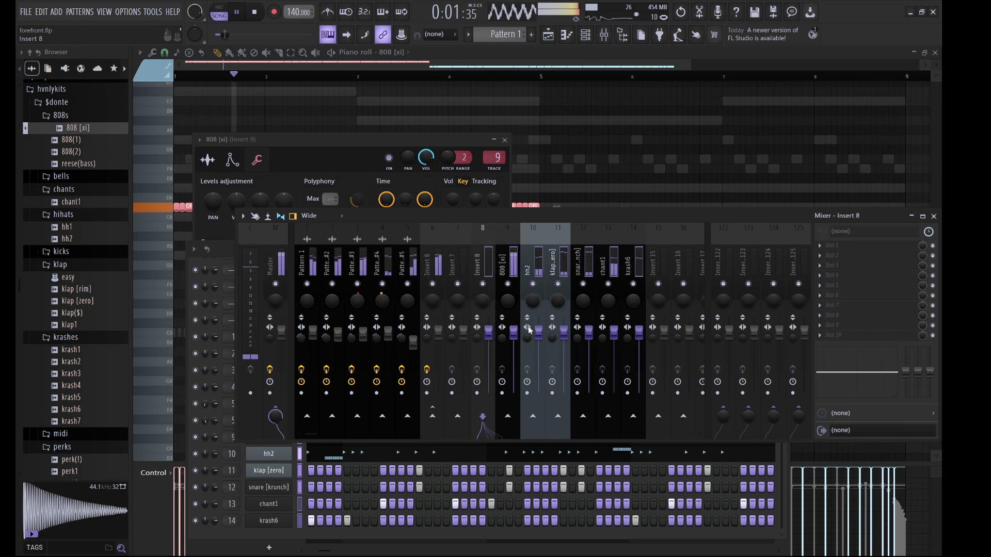
{"action": "left_click", "coordinate": [636, 372], "text": "shift"}
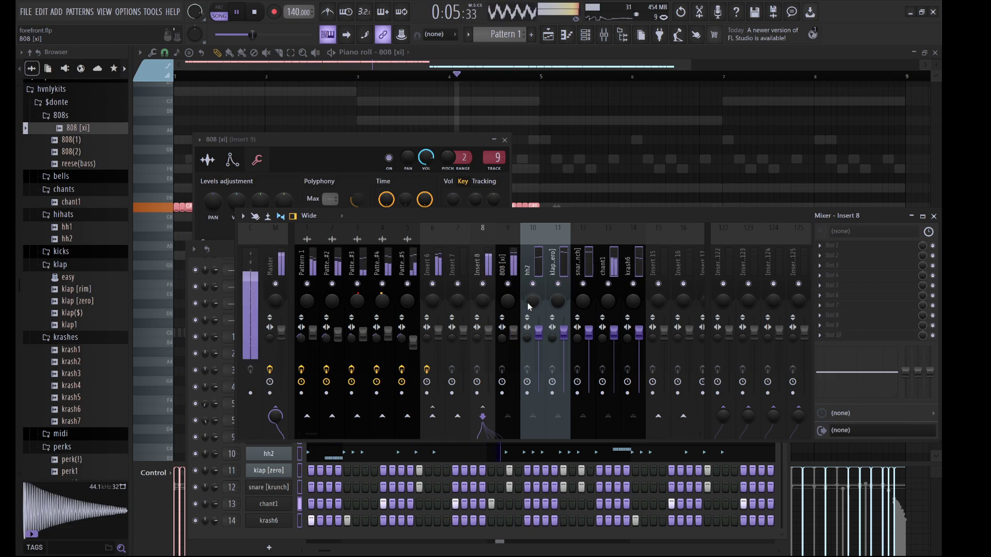
{"action": "left_click", "coordinate": [530, 328]}
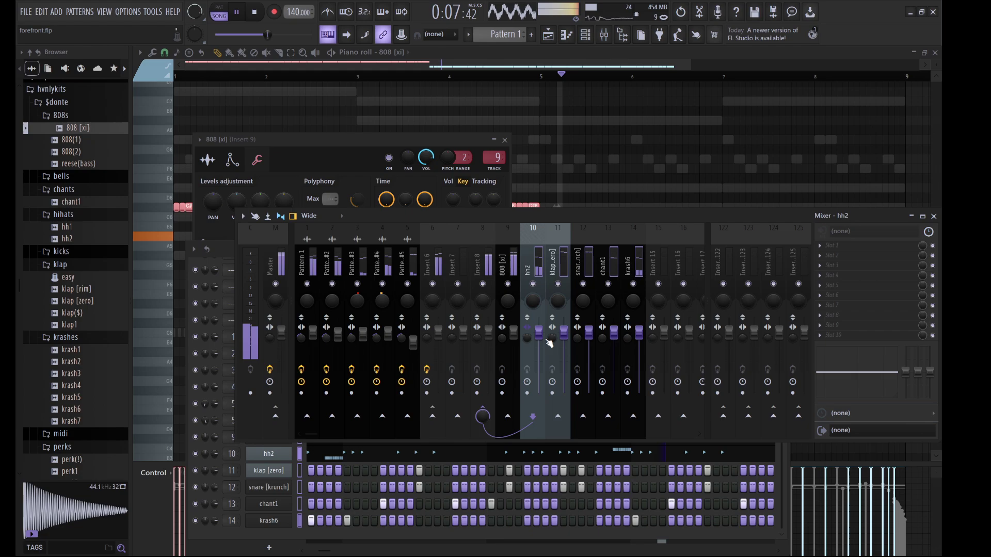
{"action": "left_click_drag", "start_coordinate": [538, 333], "coordinate": [538, 392]}
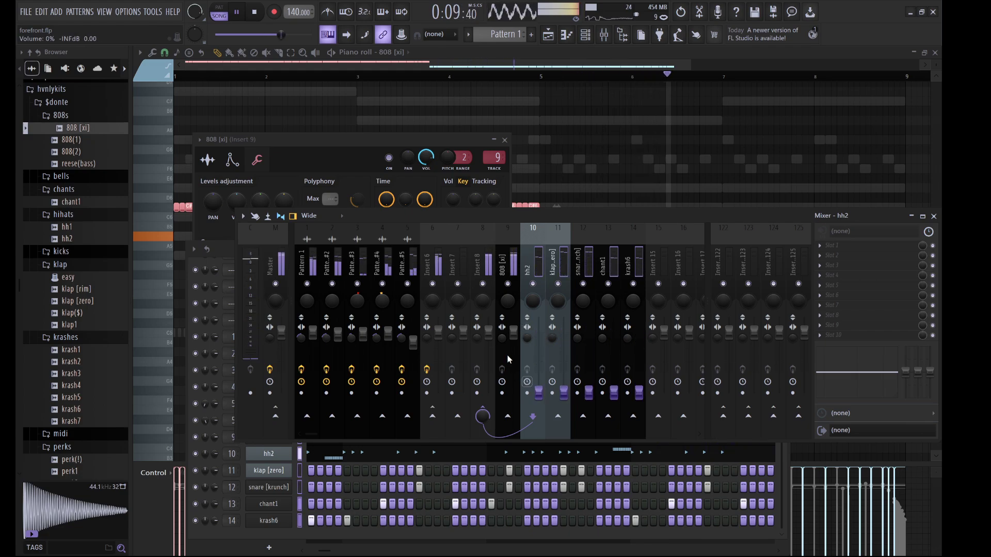
Adjust the 808 [xi] track's stereo separation, save, and add Fruity parametric EQ 2 with highs cut and band 4 boosted 6.4 dB at 93 Hz
{"action": "left_click_drag", "start_coordinate": [502, 339], "coordinate": [502, 294]}
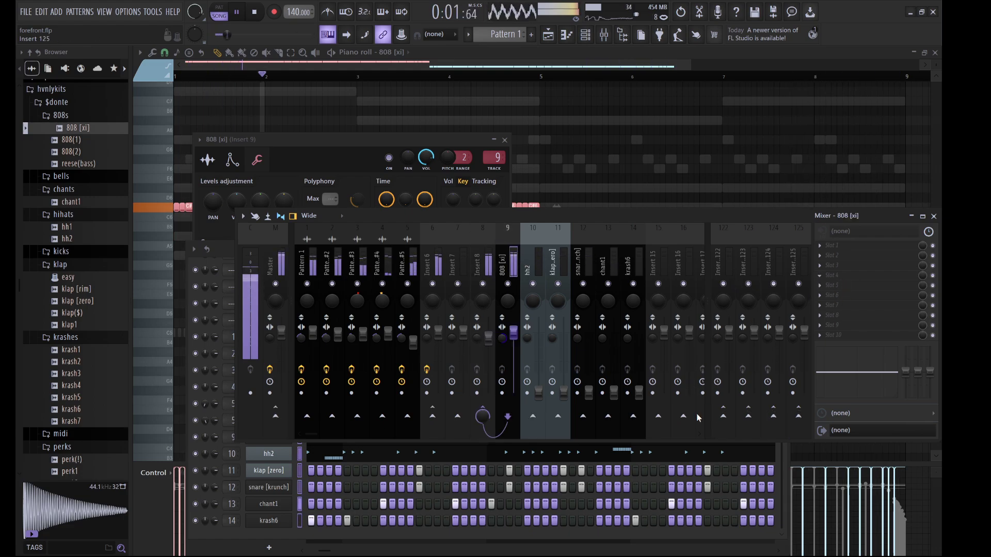
{"action": "key", "text": "ctrl+s"}
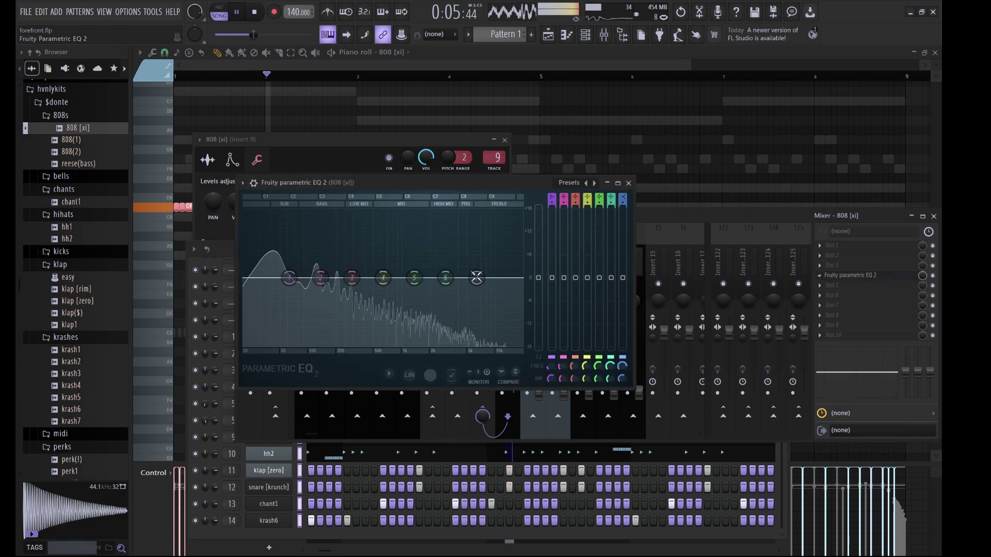
{"action": "left_click_drag", "start_coordinate": [475, 282], "coordinate": [448, 347]}
{"action": "left_click_drag", "start_coordinate": [383, 278], "coordinate": [371, 258]}
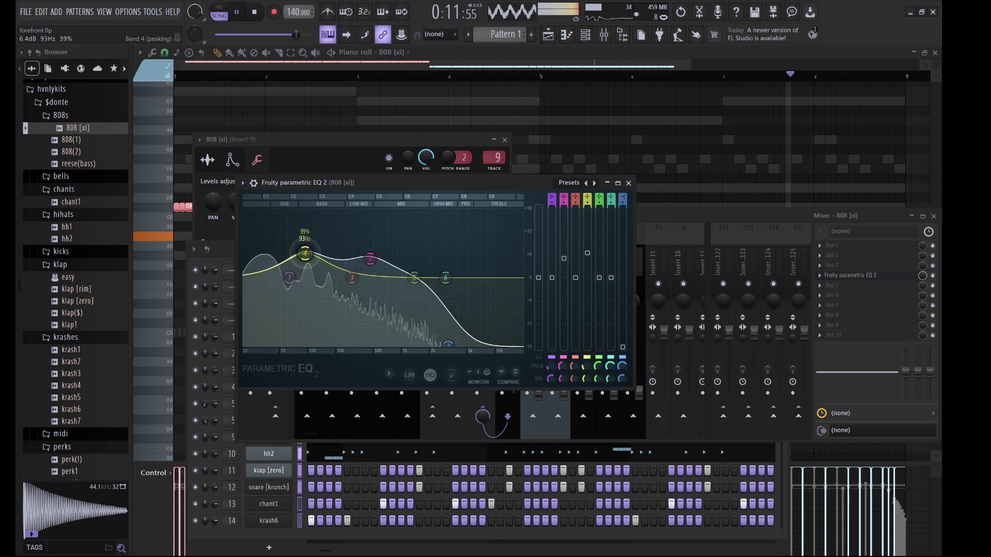
Restore the hh2 track's level, cut its low EQ band 18 dB at 90 Hz and boost the mid band 5.1 dB at 4.3 kHz
{"action": "left_click", "coordinate": [658, 218]}
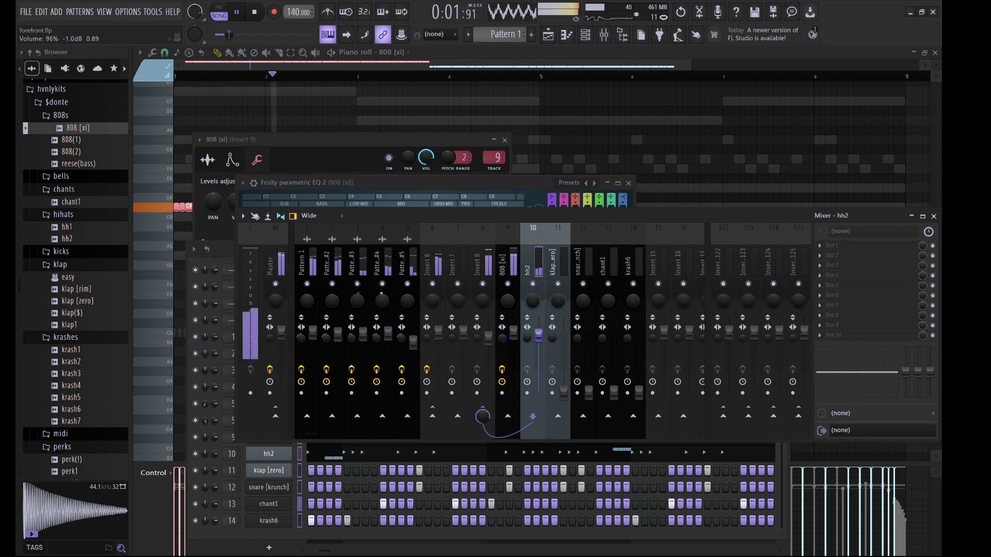
{"action": "left_click_drag", "start_coordinate": [905, 372], "coordinate": [906, 397]}
{"action": "mouse_move", "coordinate": [857, 372]}
{"action": "left_mouse_down"}
{"action": "mouse_move", "coordinate": [857, 361]}
{"action": "mouse_move", "coordinate": [873, 368]}
{"action": "left_mouse_up"}
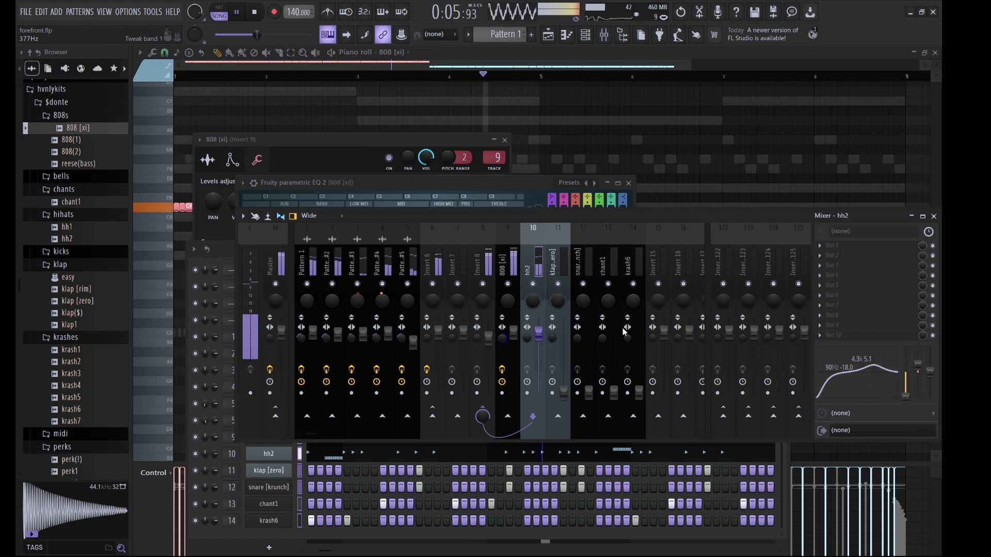
Bring the klap [zero] track's level back up, cut its lows 18 dB at 90 Hz and boost 2.8 dB at 3.6 kHz
{"action": "left_click", "coordinate": [564, 370]}
{"action": "left_click_drag", "start_coordinate": [564, 370], "coordinate": [564, 334]}
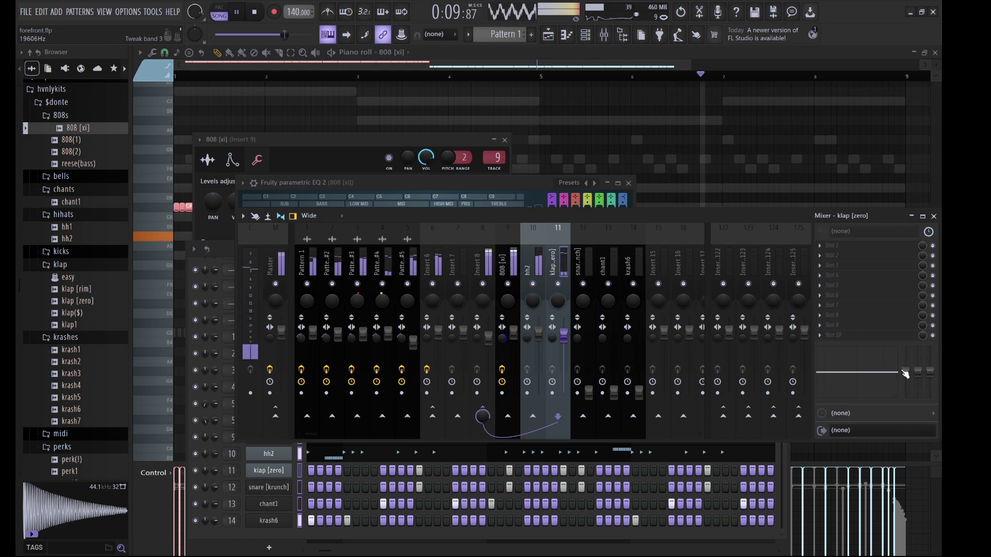
{"action": "left_click_drag", "start_coordinate": [892, 373], "coordinate": [861, 382]}
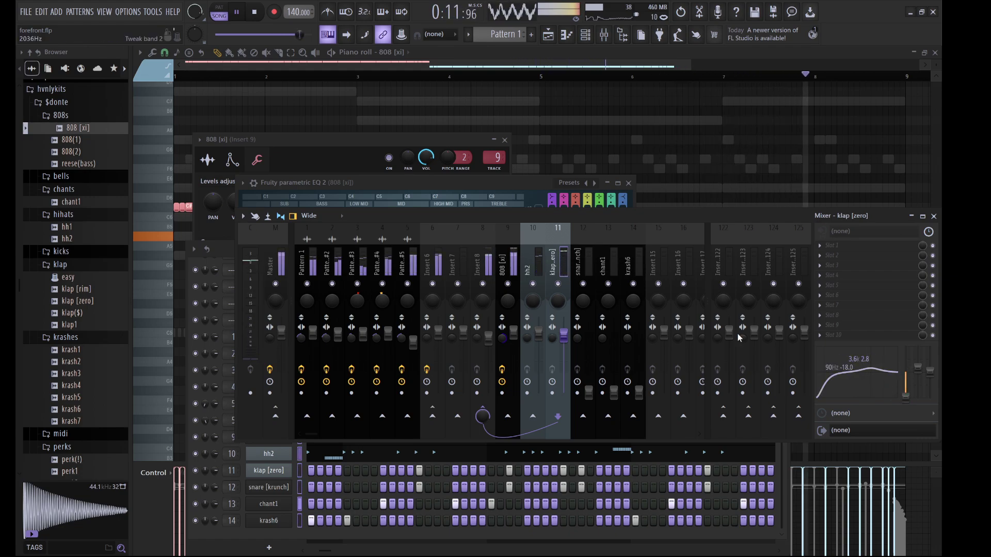
Raise the snare [krunch] track's fader, cut its lows 18 dB at 90 Hz and boost 3.5 dB at 3.7 kHz
{"action": "left_click", "coordinate": [588, 393]}
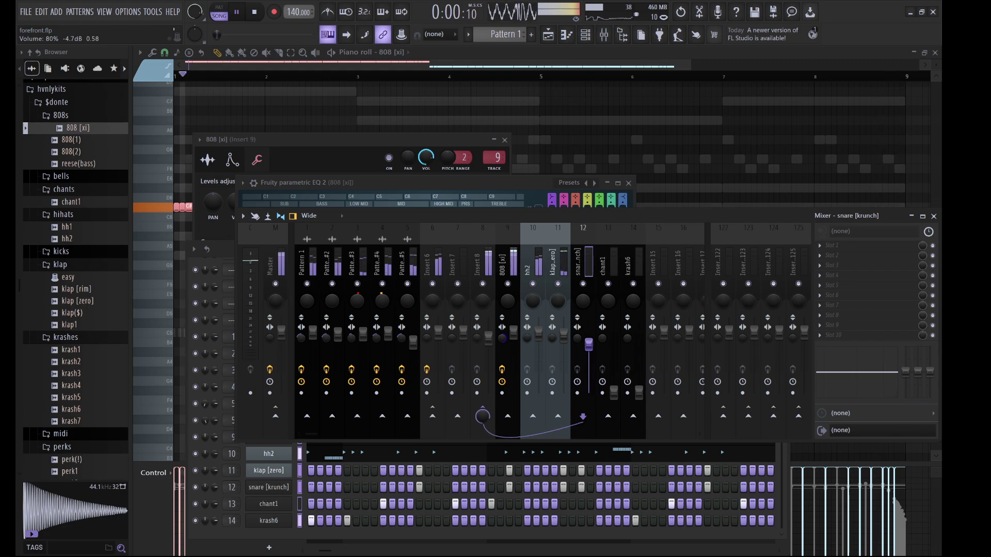
{"action": "left_click_drag", "start_coordinate": [588, 393], "coordinate": [588, 333]}
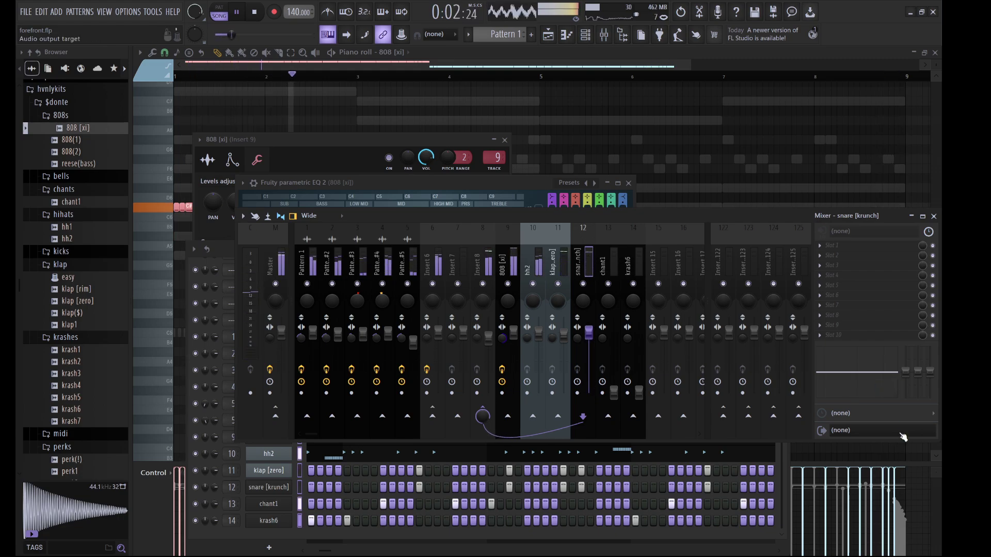
{"action": "left_click_drag", "start_coordinate": [899, 382], "coordinate": [906, 396]}
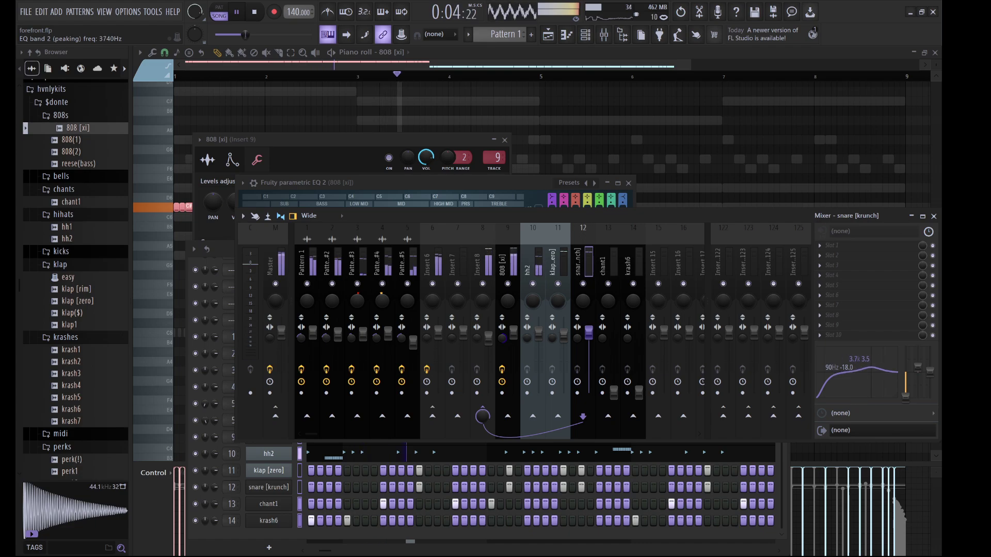
Raise the chant1 track's fader, pan it slightly left, and EQ it with -18 dB at 90 Hz and +3.8 dB at 3.6 kHz
{"action": "left_click", "coordinate": [605, 258]}
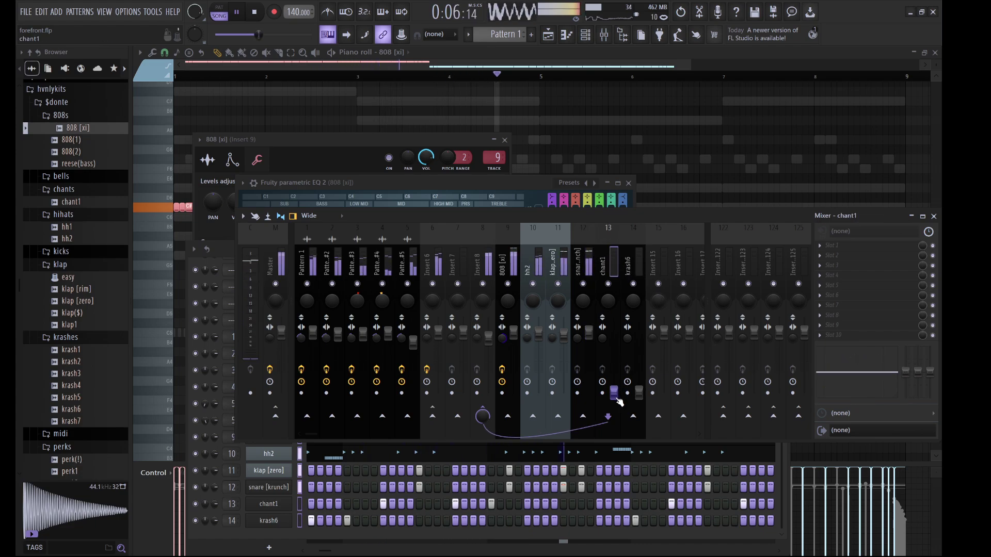
{"action": "left_click_drag", "start_coordinate": [614, 393], "coordinate": [613, 333]}
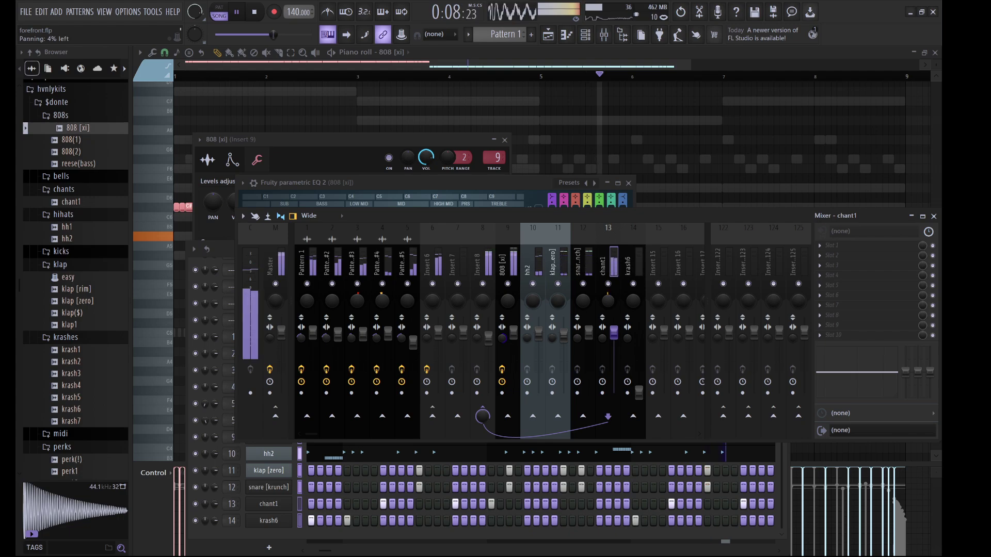
{"action": "left_click_drag", "start_coordinate": [906, 372], "coordinate": [906, 398]}
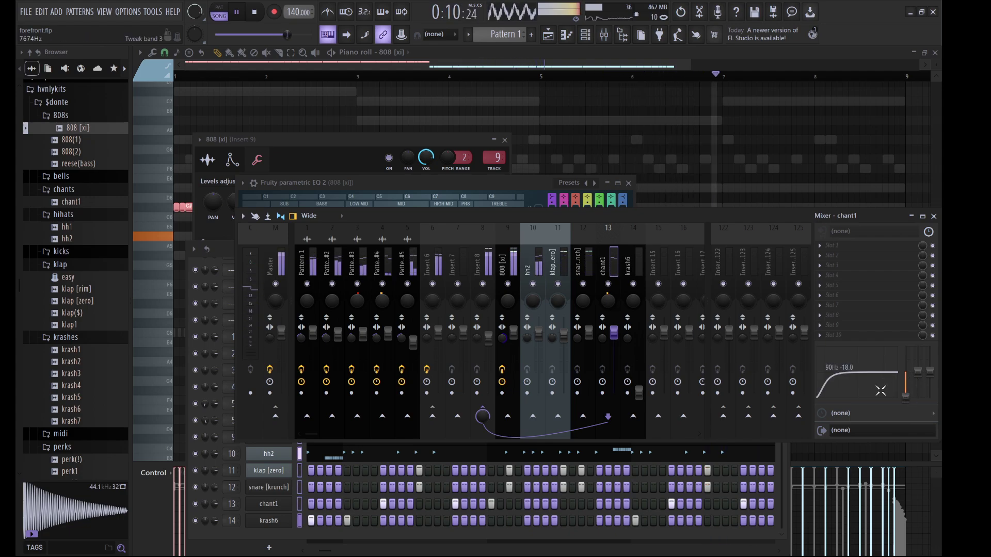
{"action": "mouse_move", "coordinate": [858, 372]}
{"action": "left_mouse_down"}
{"action": "mouse_move", "coordinate": [857, 363]}
{"action": "mouse_move", "coordinate": [871, 367]}
{"action": "left_mouse_up"}
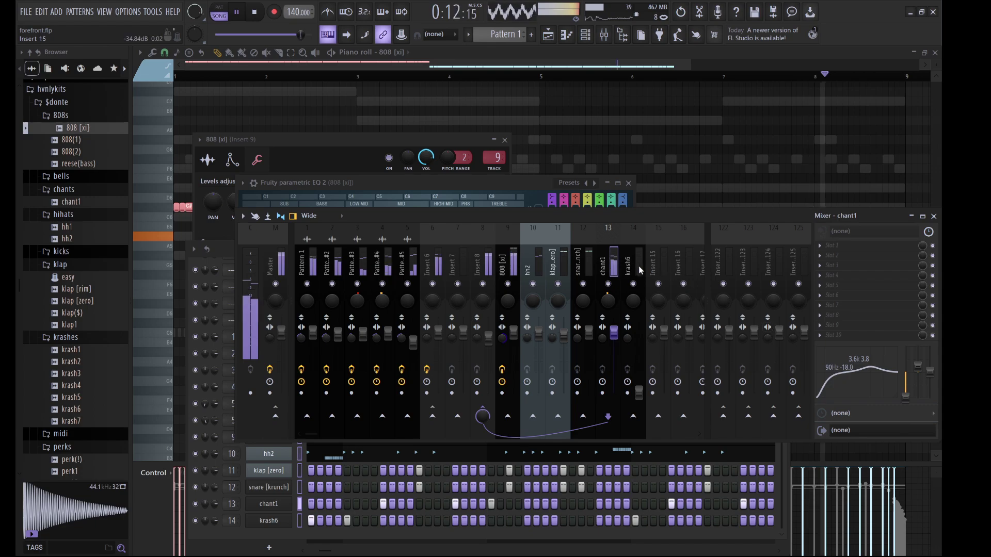
Raise the krash6 track's fader, cut its lows 18 dB at 90 Hz and boost 4.4 dB at 4.3 kHz
{"action": "left_click_drag", "start_coordinate": [639, 393], "coordinate": [639, 338]}
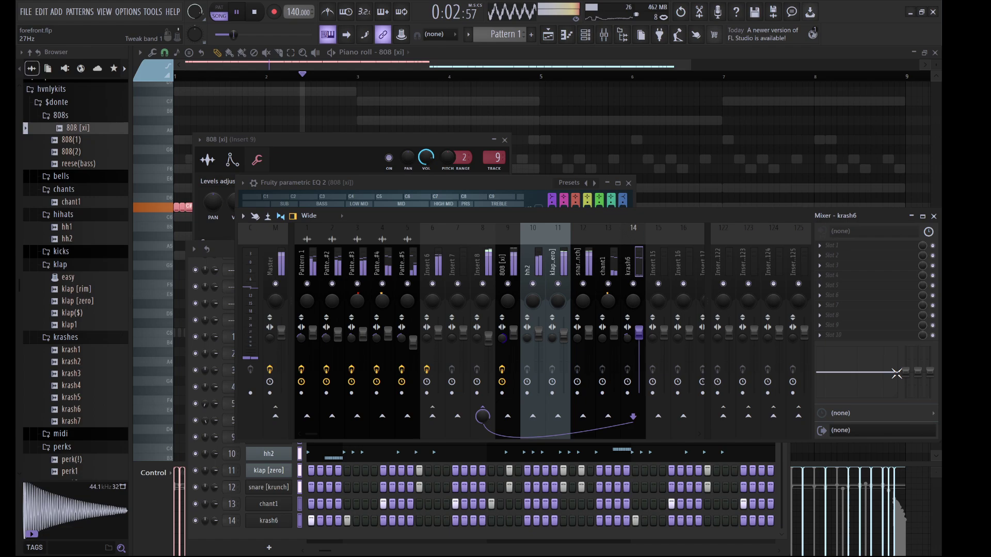
{"action": "left_click_drag", "start_coordinate": [907, 373], "coordinate": [906, 395]}
{"action": "left_click_drag", "start_coordinate": [857, 367], "coordinate": [877, 367]}
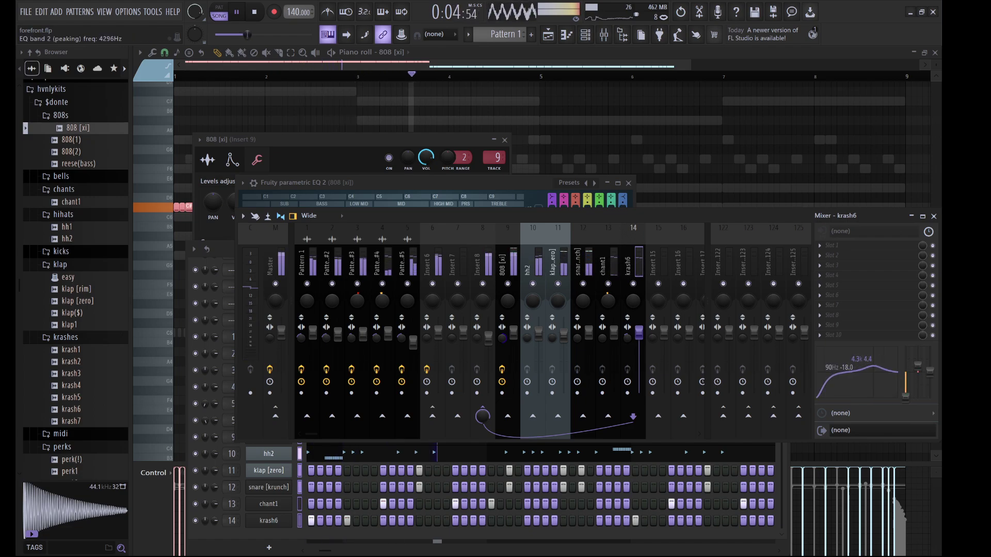
Save the project and load FabFilter Pro-C 2 on Insert 8 with the Groovy Glue 01 bM preset, closing the plugin when set
{"action": "left_click", "coordinate": [487, 263]}
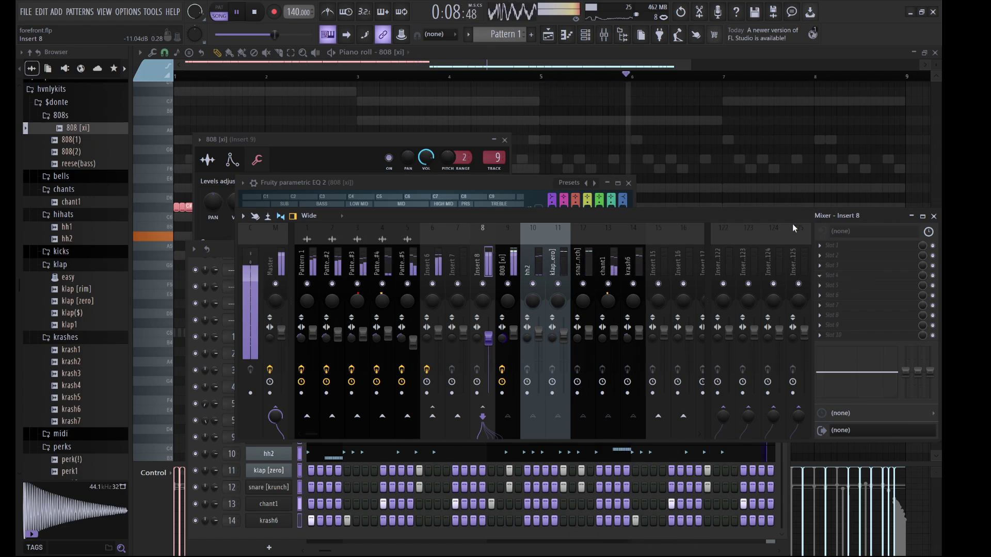
{"action": "key", "text": "ctrl+s"}
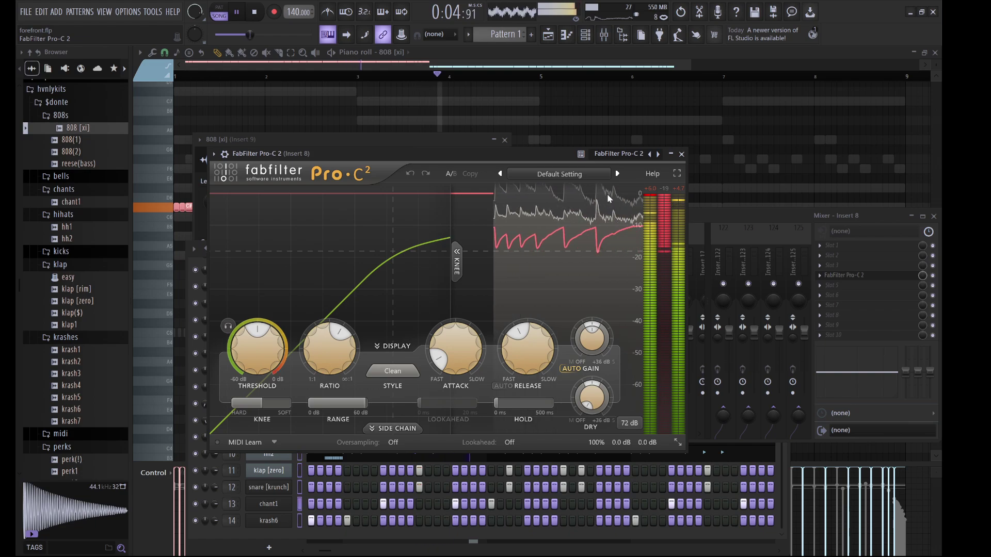
{"action": "left_click", "coordinate": [617, 173]}
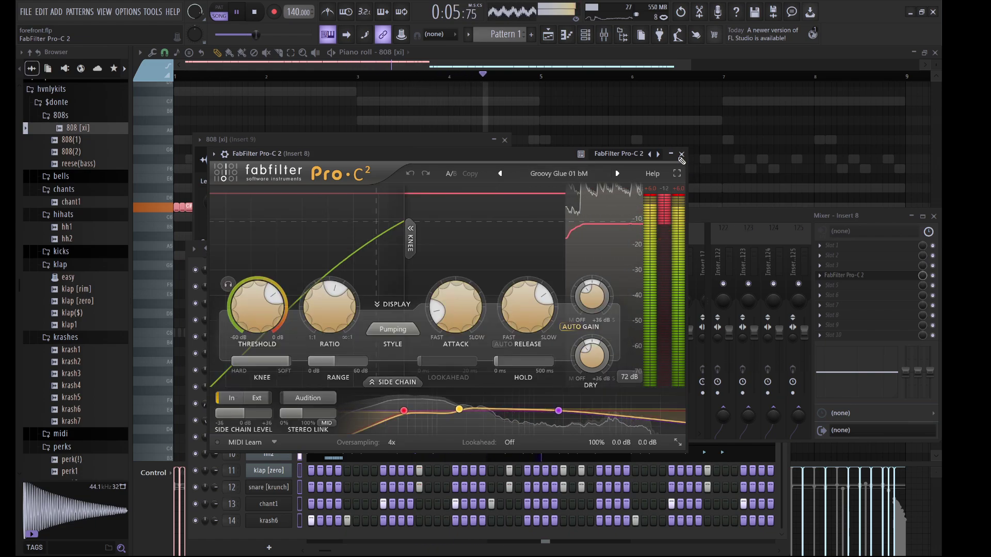
{"action": "left_click", "coordinate": [682, 154]}
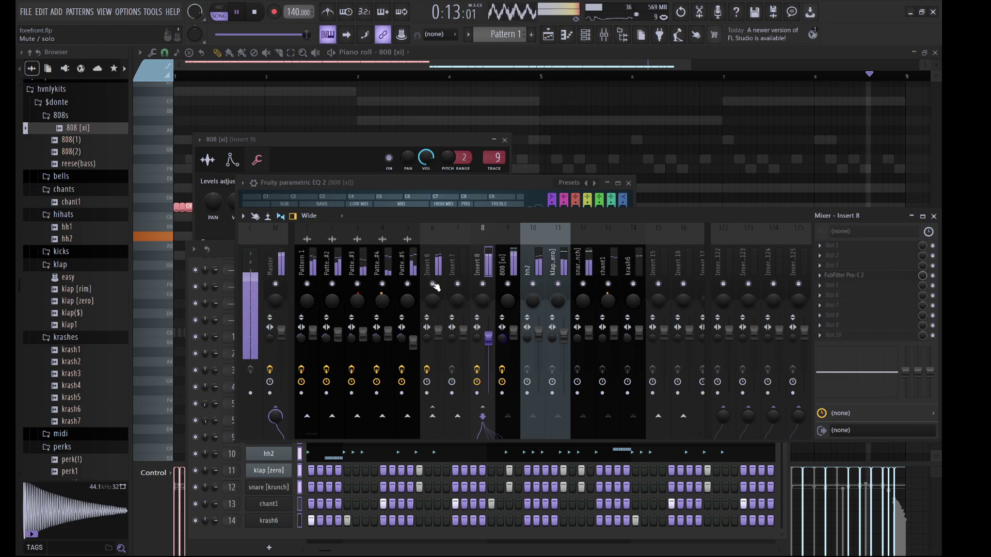
With the playlist open, compare the mix with the 808 [xi] track muted and unmuted, raise its fader slightly and close the mixer
{"action": "left_click", "coordinate": [549, 36]}
{"action": "left_click", "coordinate": [605, 40]}
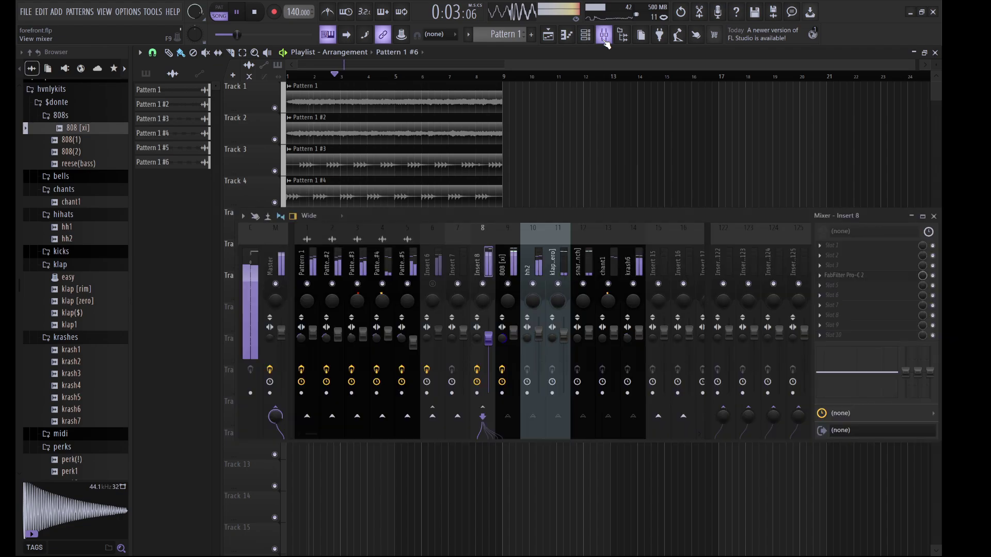
{"action": "left_click", "coordinate": [508, 287]}
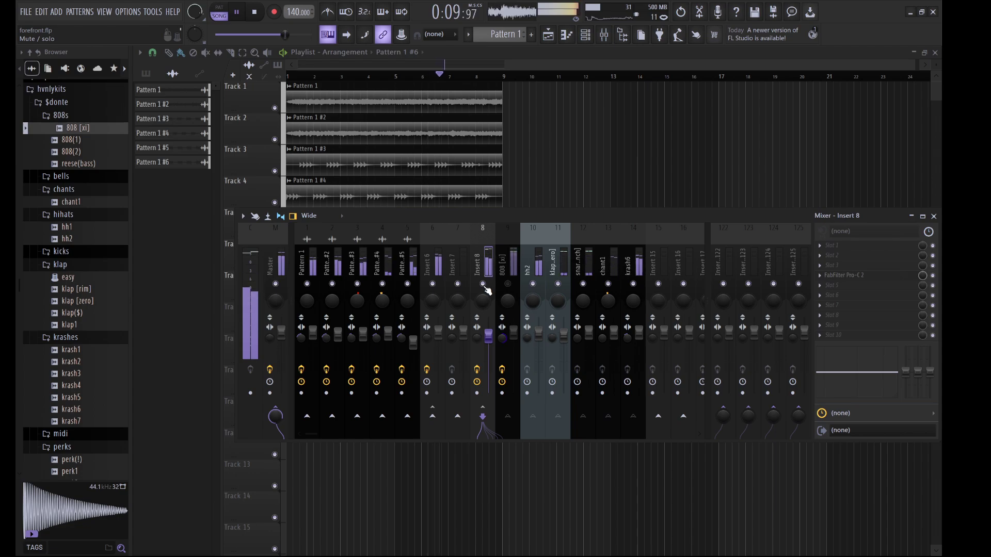
{"action": "left_click", "coordinate": [508, 284]}
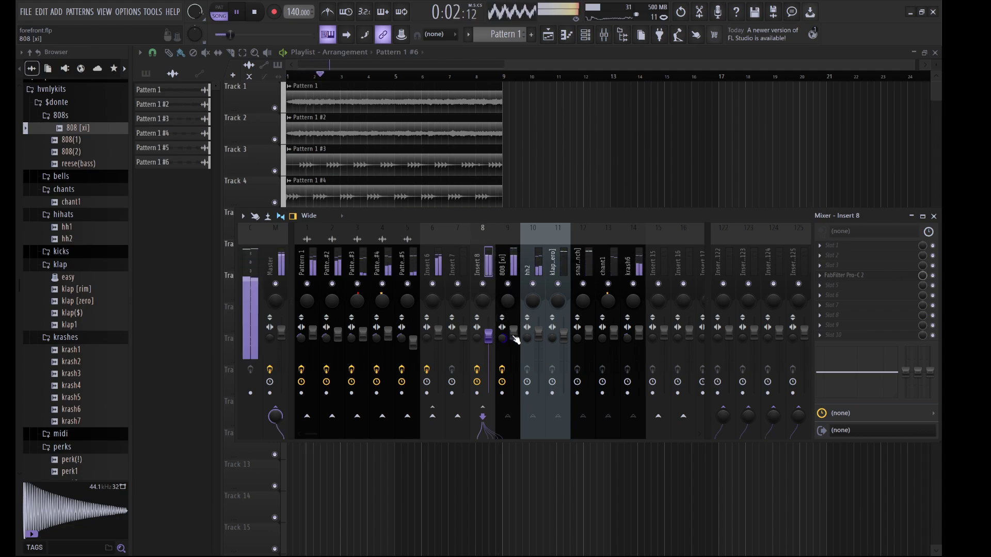
{"action": "left_click", "coordinate": [514, 334]}
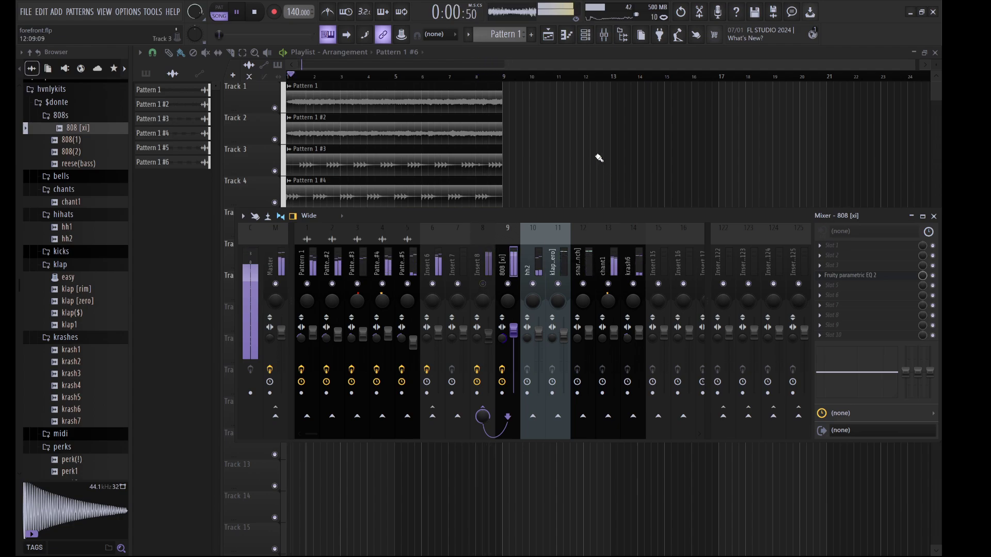
{"action": "key", "text": "F9"}
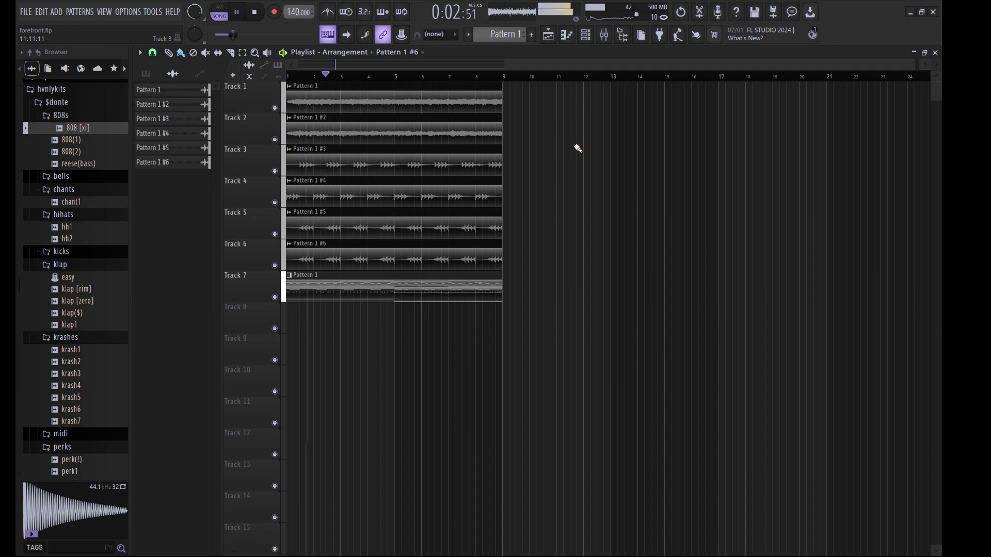